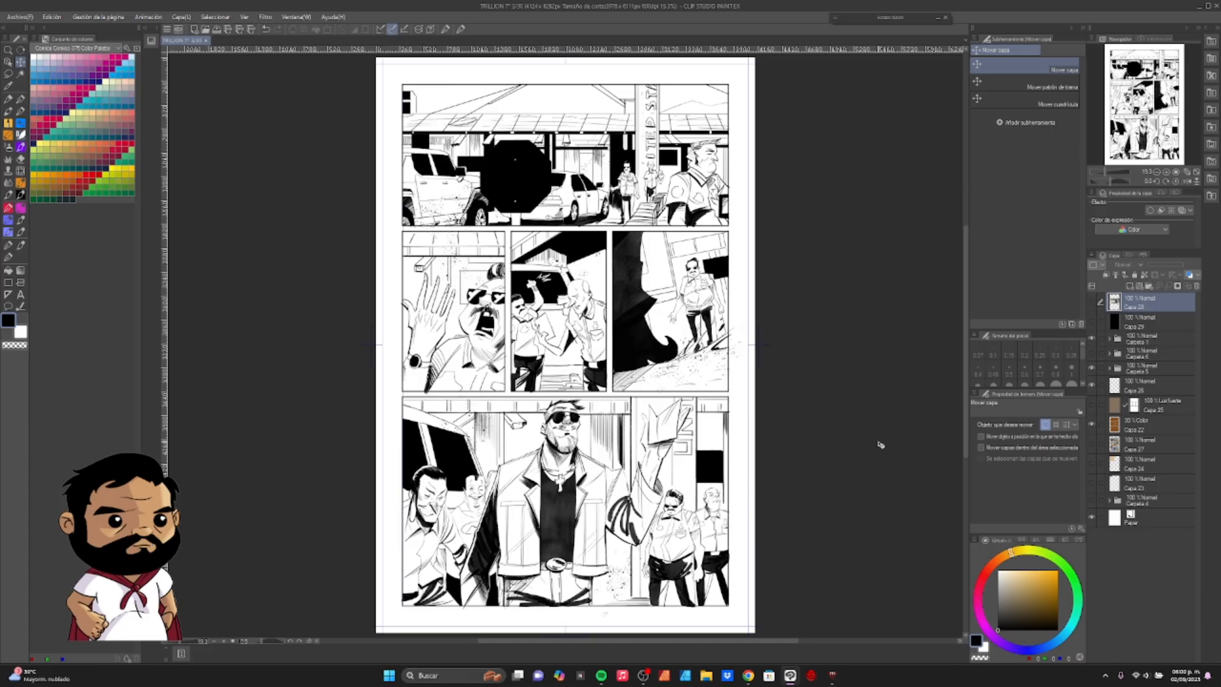
- Show the sphere lighting reference over the black layer, and mark its Terminator label and the terminator band on the sphere in purple
click(1092, 321)
click(1092, 302)
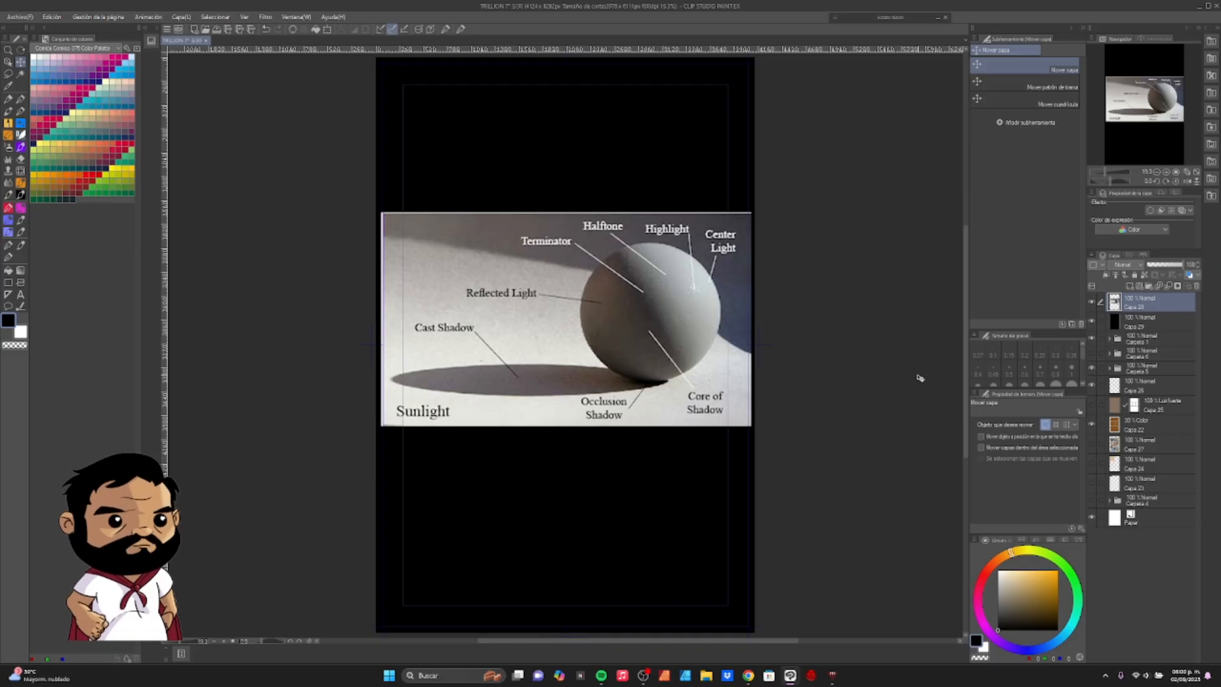
click(132, 123)
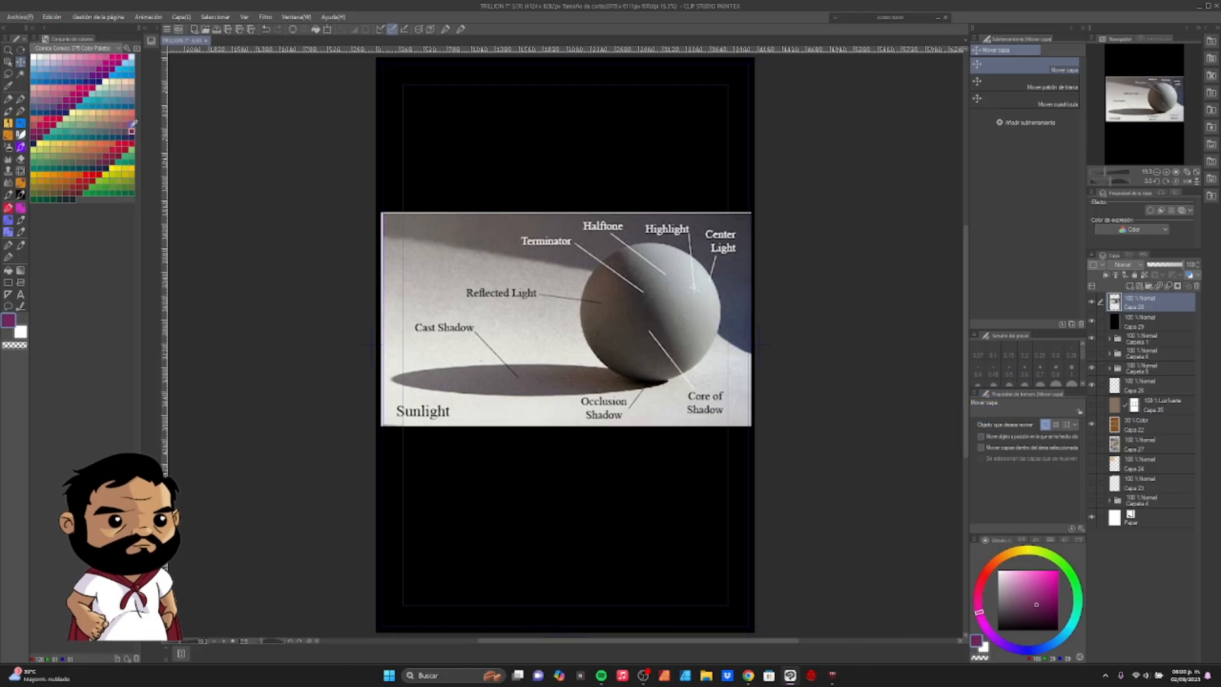
key(p)
mouse_move(529, 226)
mouse_down()
mouse_move(553, 253)
mouse_move(558, 226)
mouse_move(522, 226)
mouse_up()
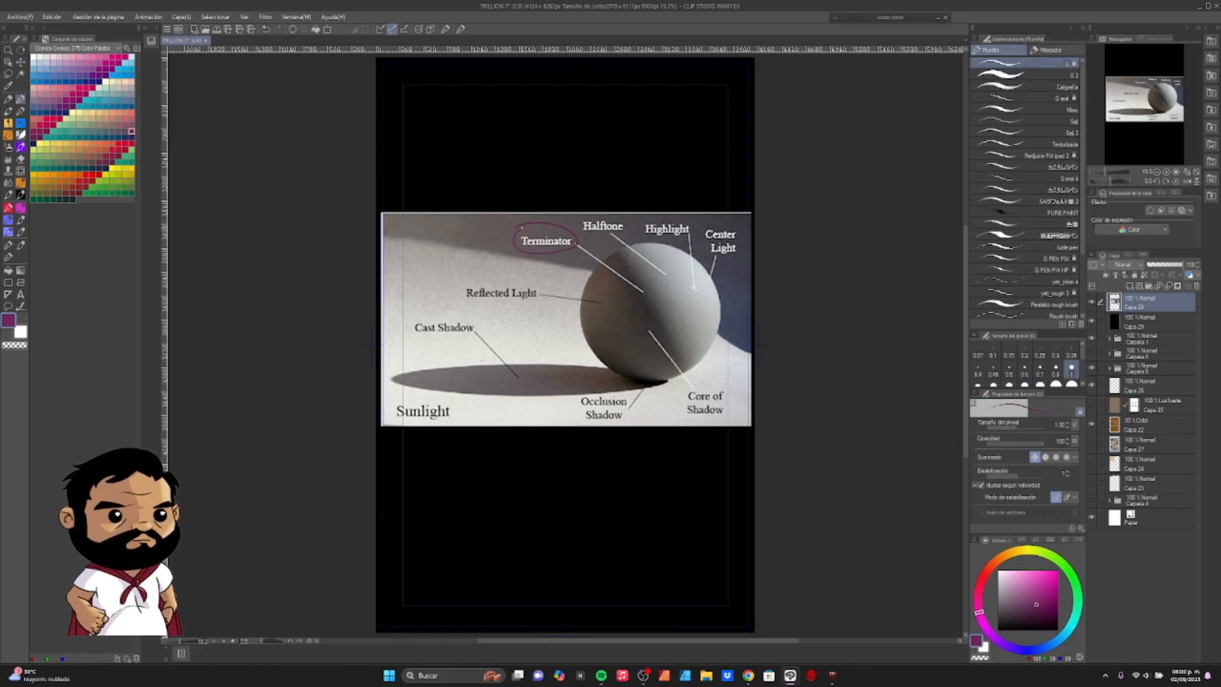
drag(641, 315, 616, 253)
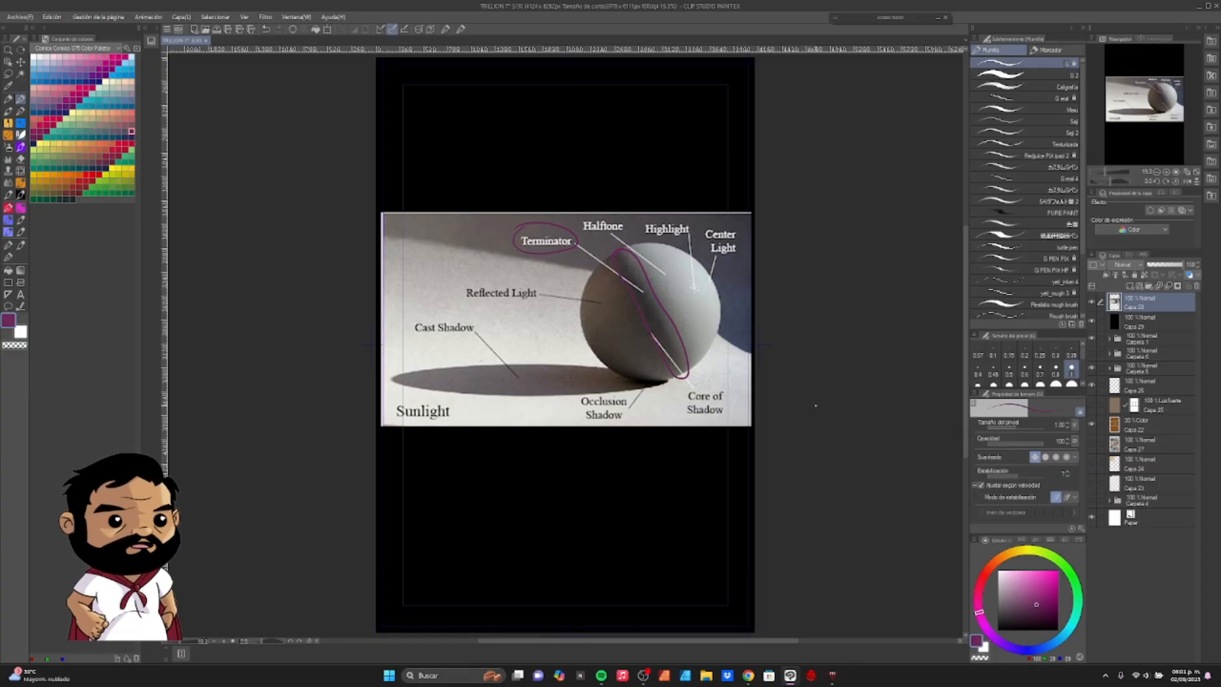
- Hide the lighting reference and black layers, and show and select the flat colour layer Capa 27
drag(1092, 302, 1092, 322)
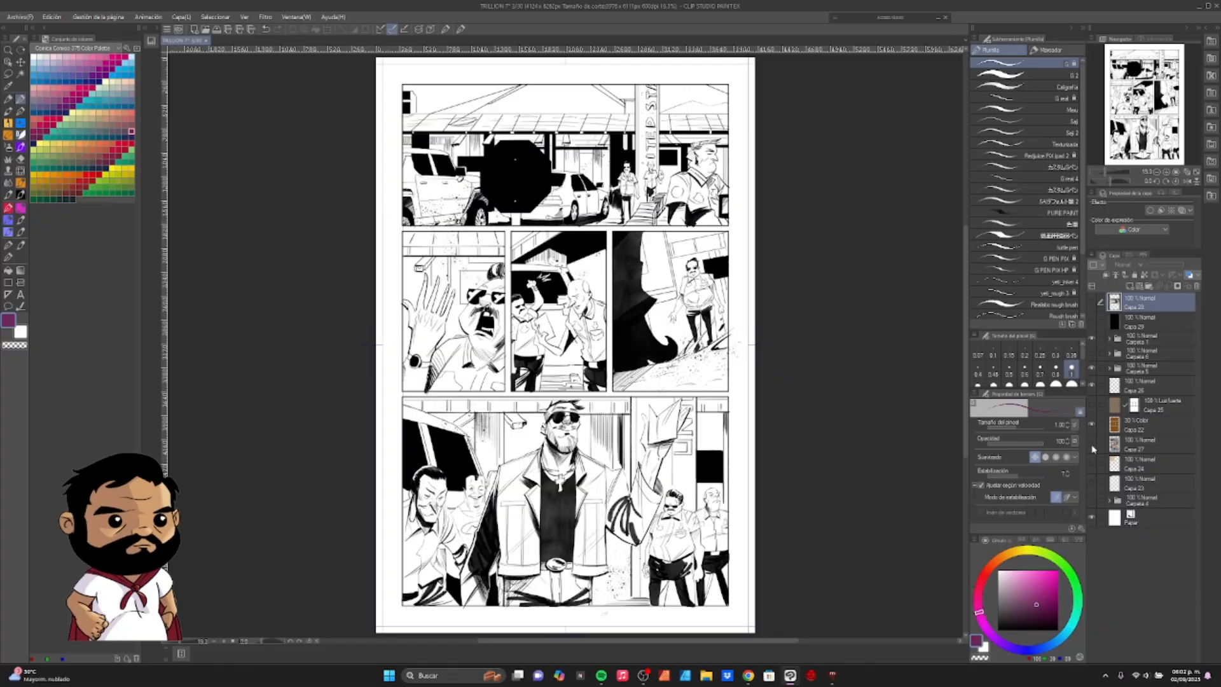
click(1093, 443)
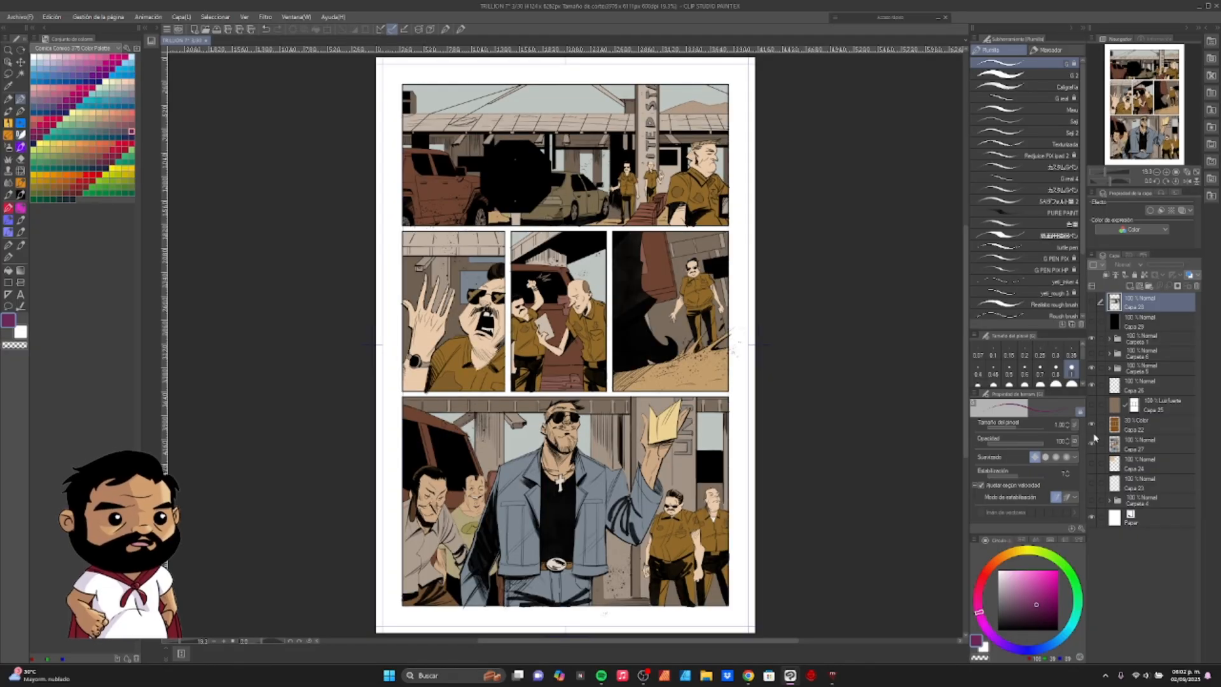
click(1159, 439)
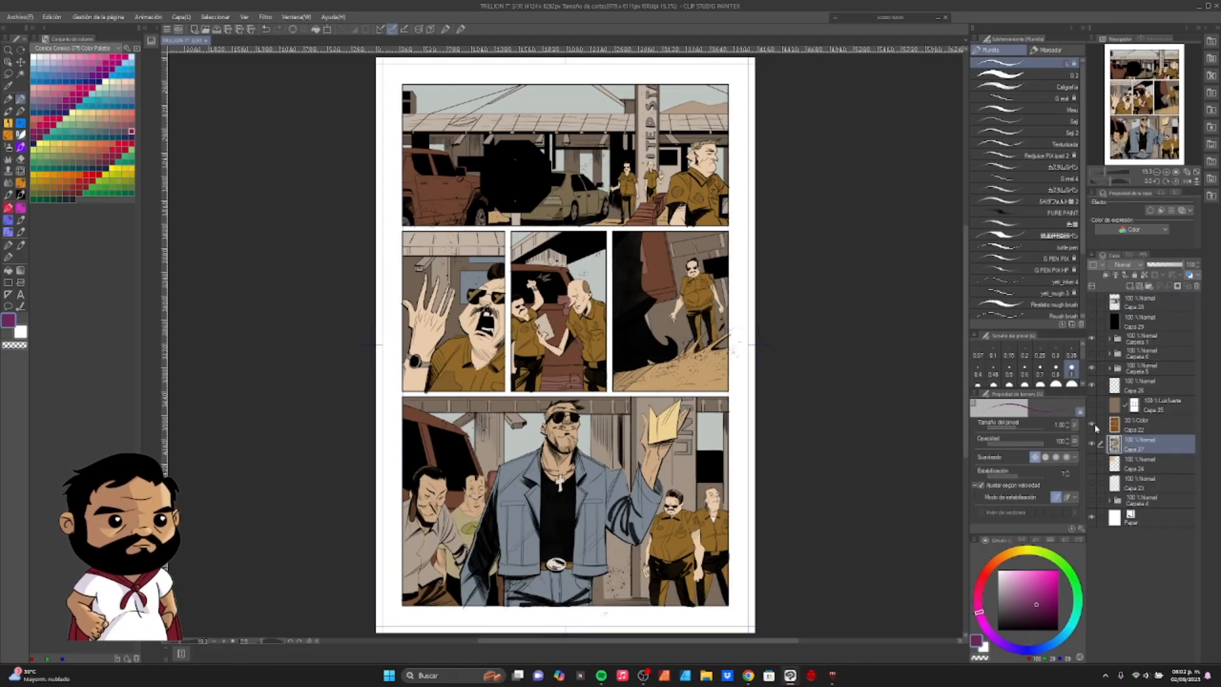
- Hide the Capa 22 colour overlay, and show and select the Luz fuerte layer Capa 25 to compare its effect on the page
click(1093, 406)
click(1151, 406)
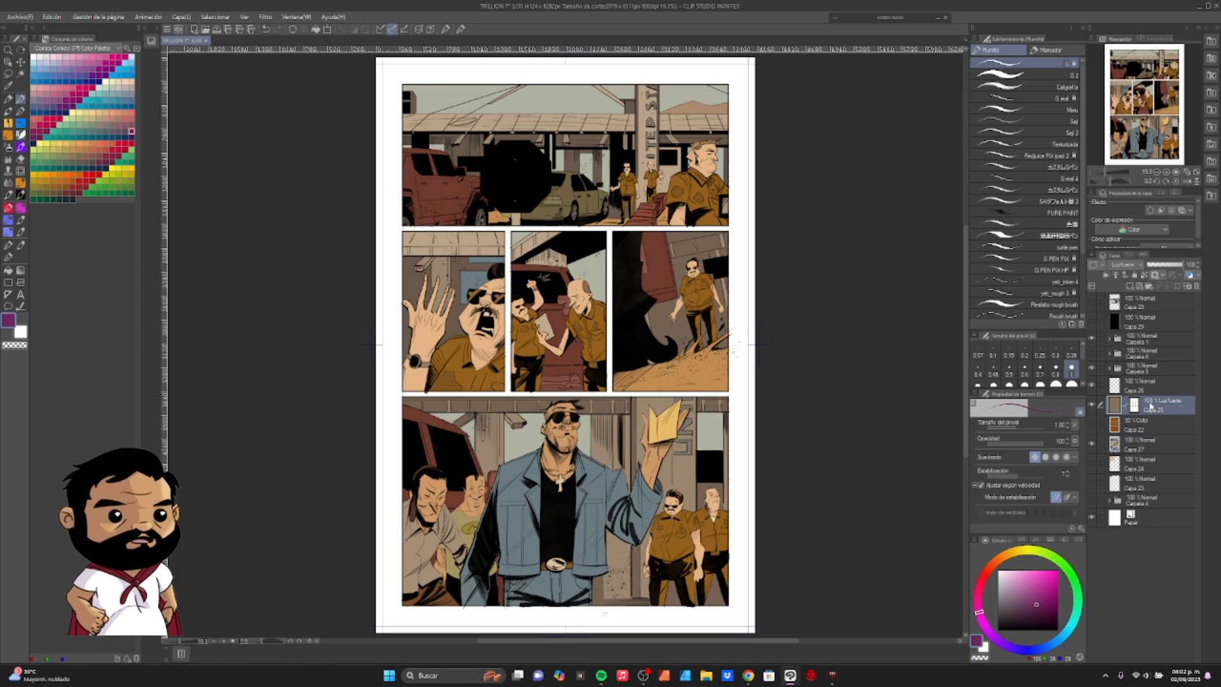
click(1093, 406)
click(1093, 405)
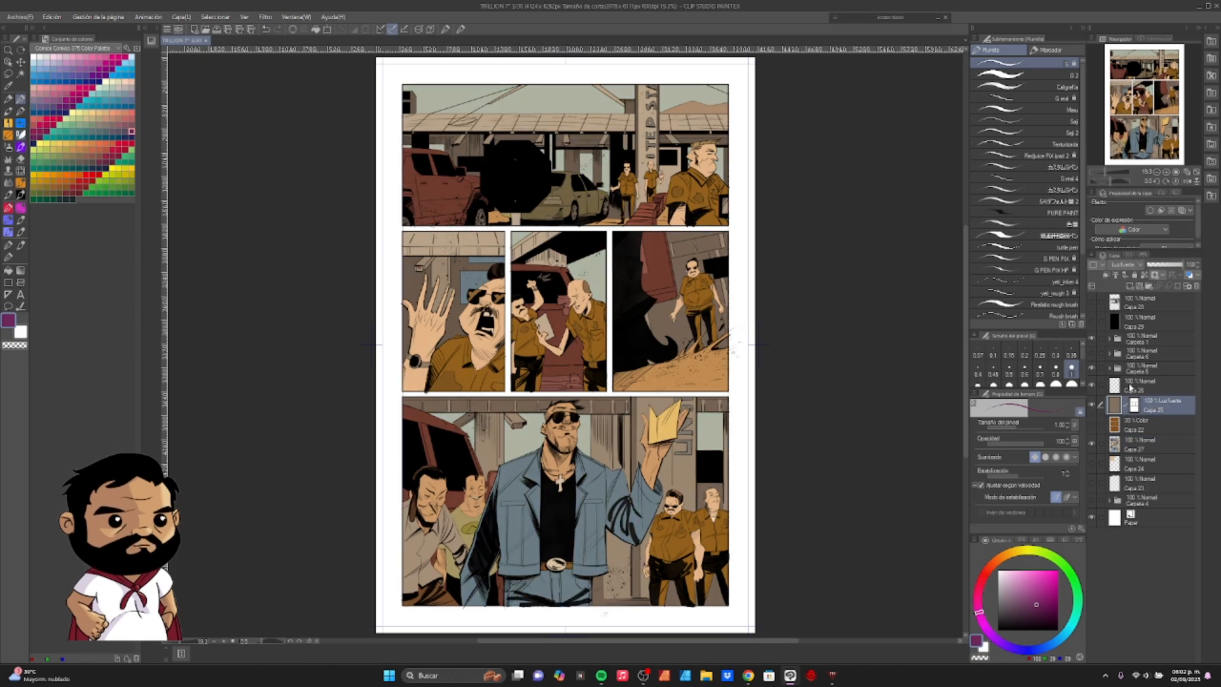
- Fill the empty layer Capa 26 with a dark red from the colour set
click(1133, 384)
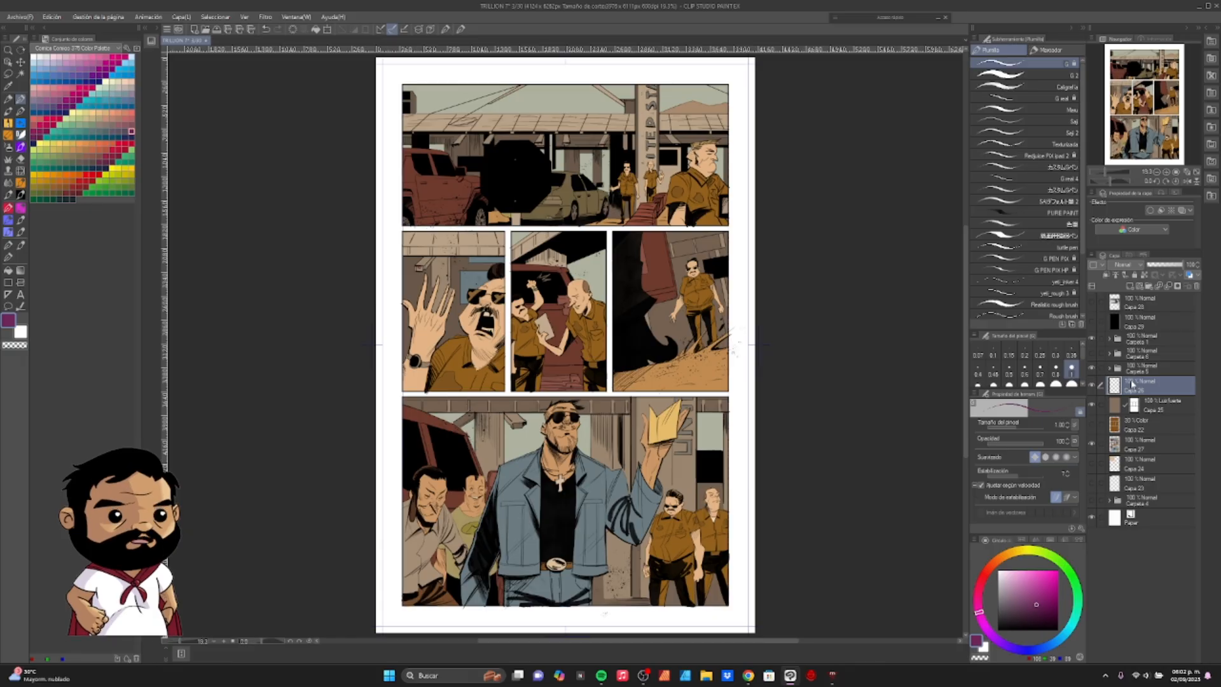
drag(1105, 172, 1106, 173)
drag(808, 387, 788, 439)
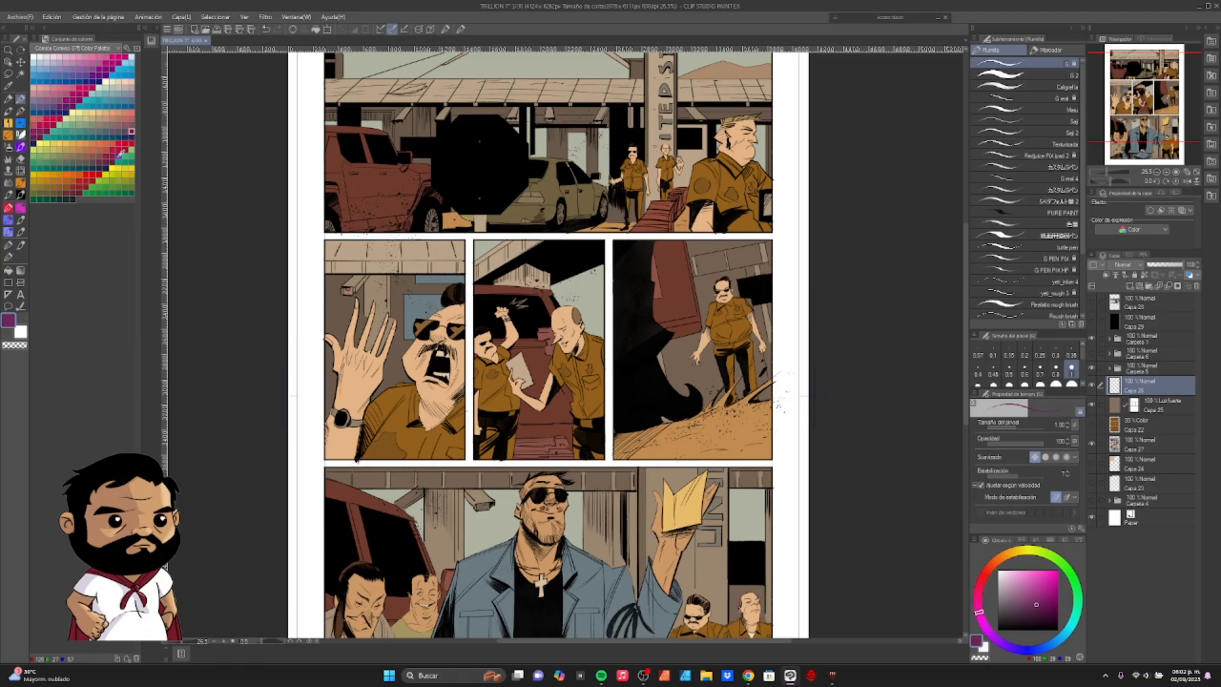
click(120, 154)
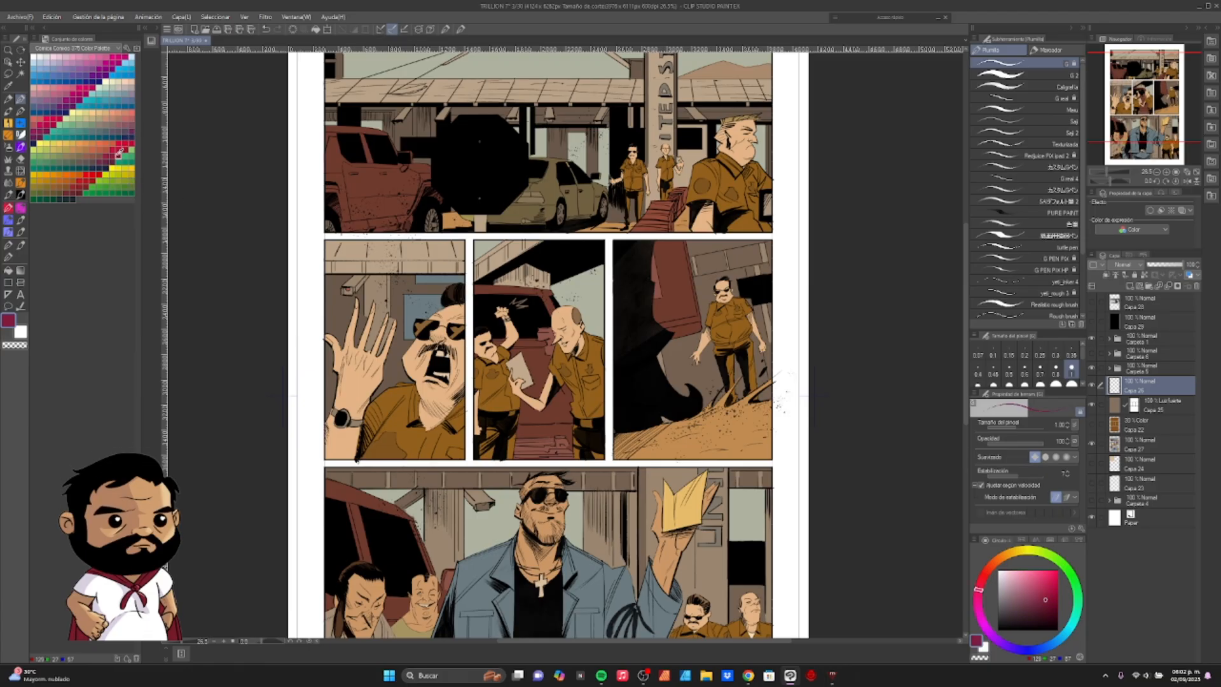
click(116, 160)
click(109, 163)
click(86, 186)
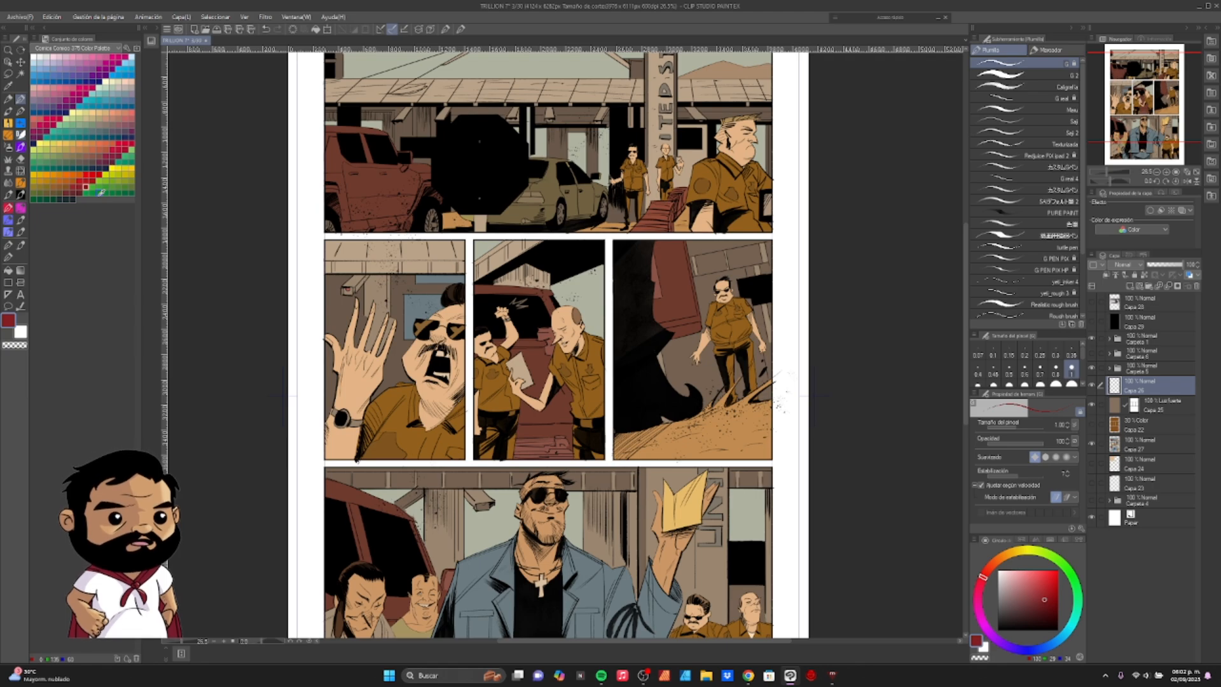
click(316, 30)
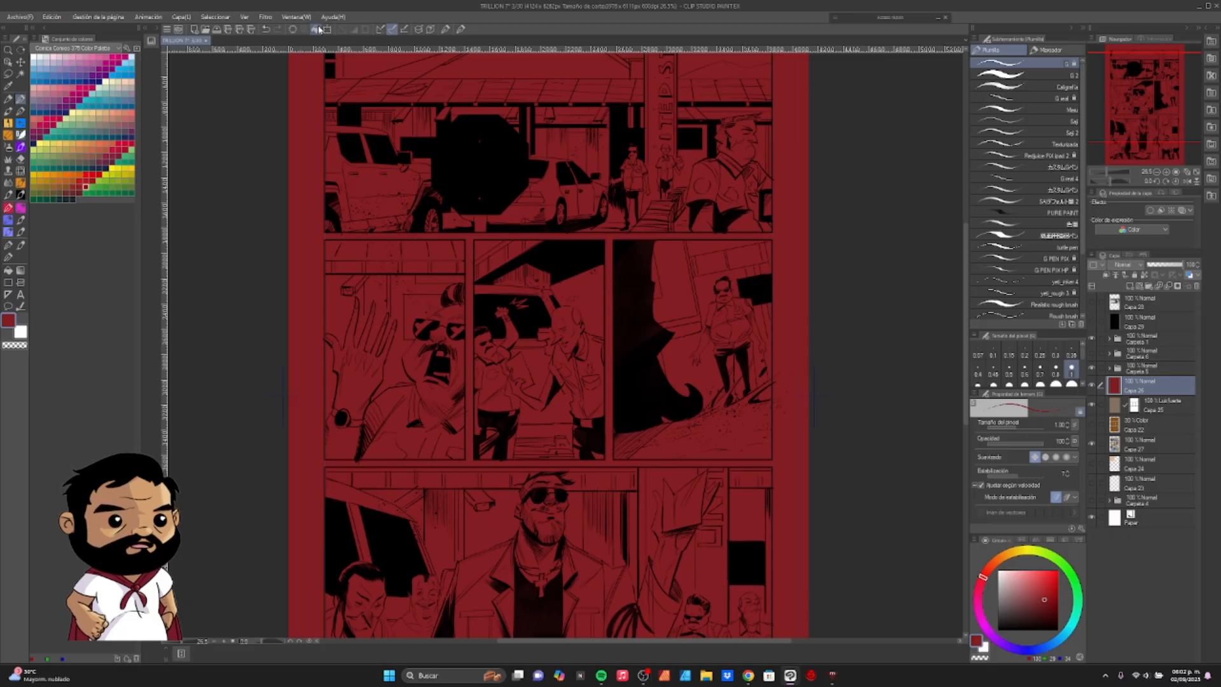
- Add a layer mask to the dark red layer and fill it with transparent colour to hide the whole layer
click(1178, 288)
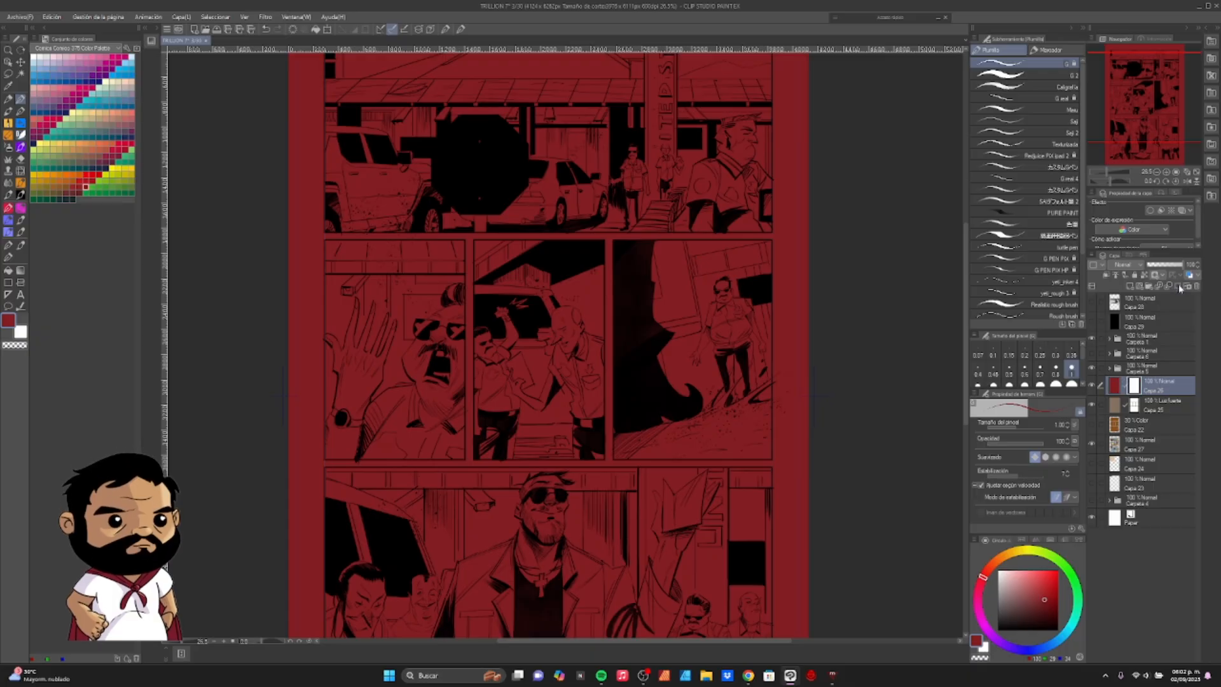
key(c)
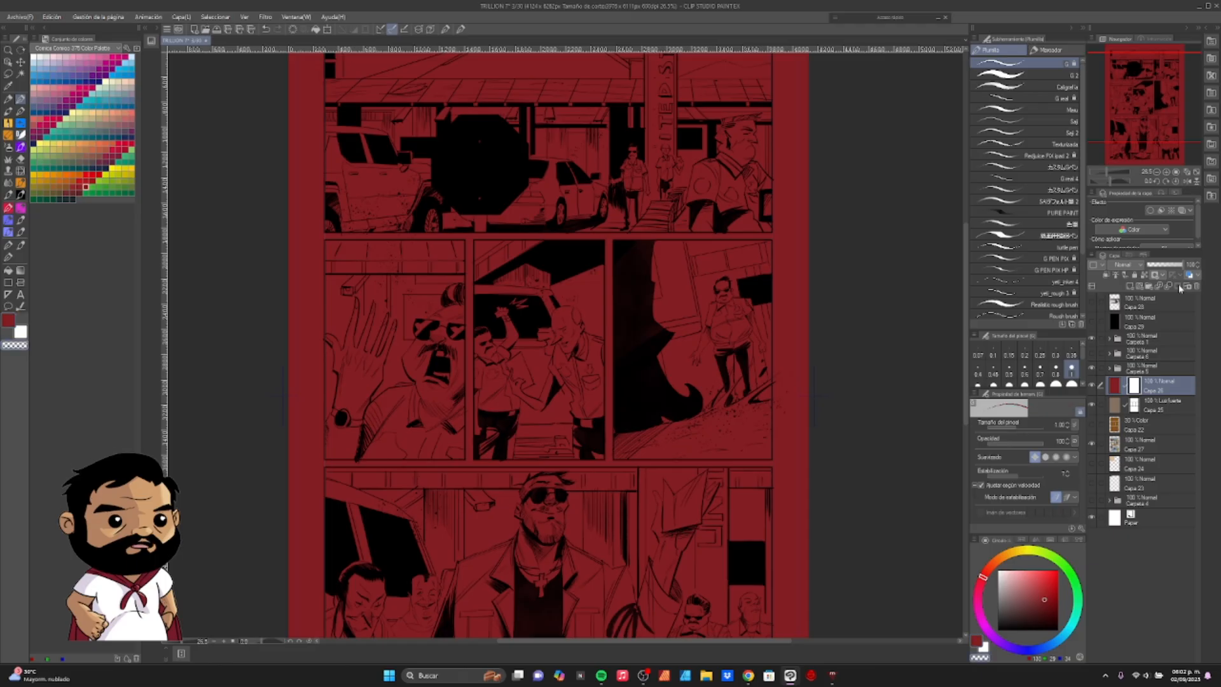
click(317, 31)
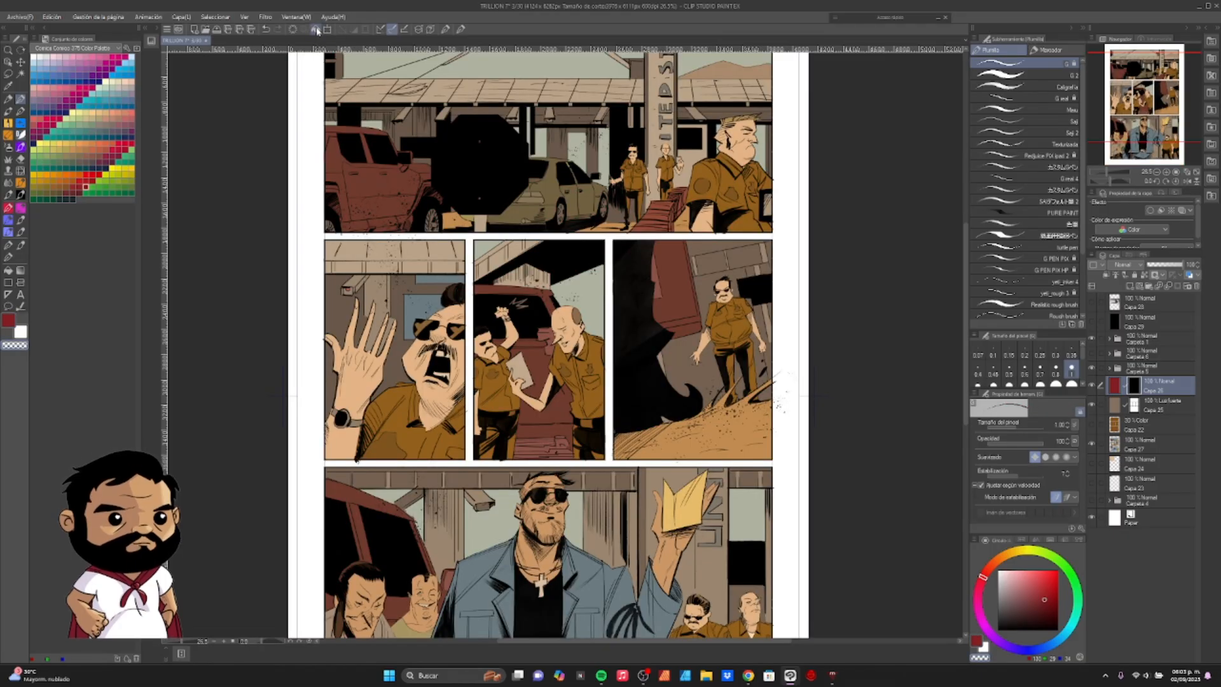
- Choose the DAUB Ink Brush Almost Matte brush from the COLOR quick access set
click(936, 19)
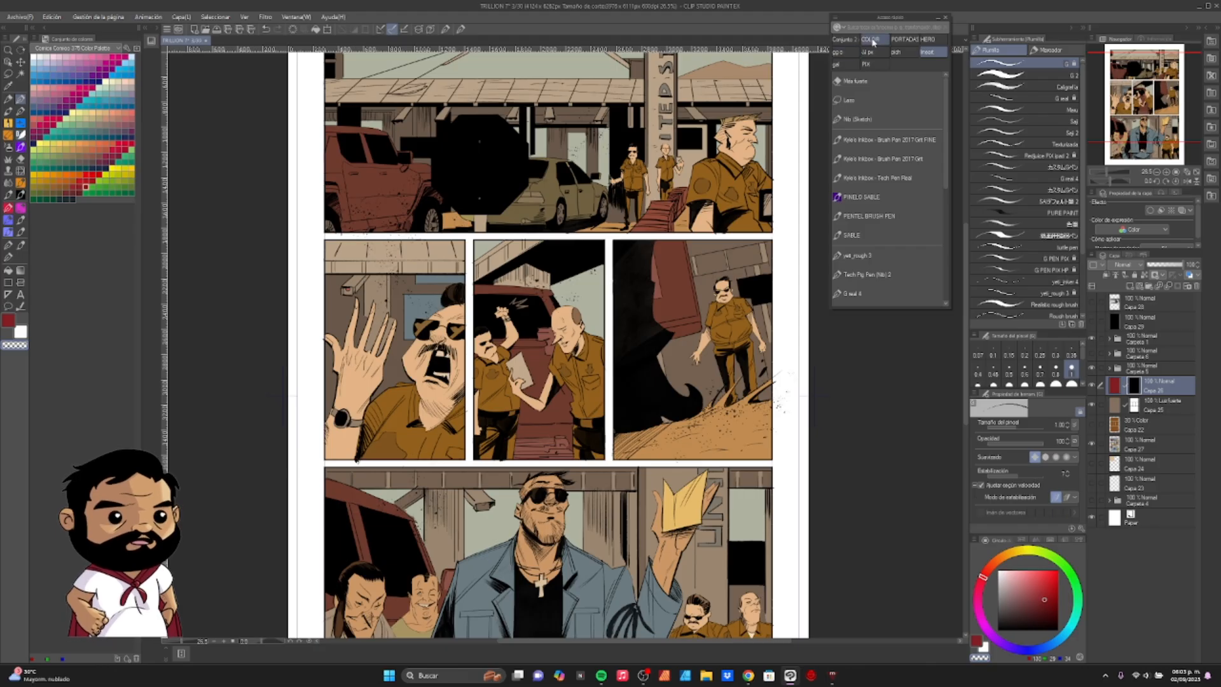
click(873, 39)
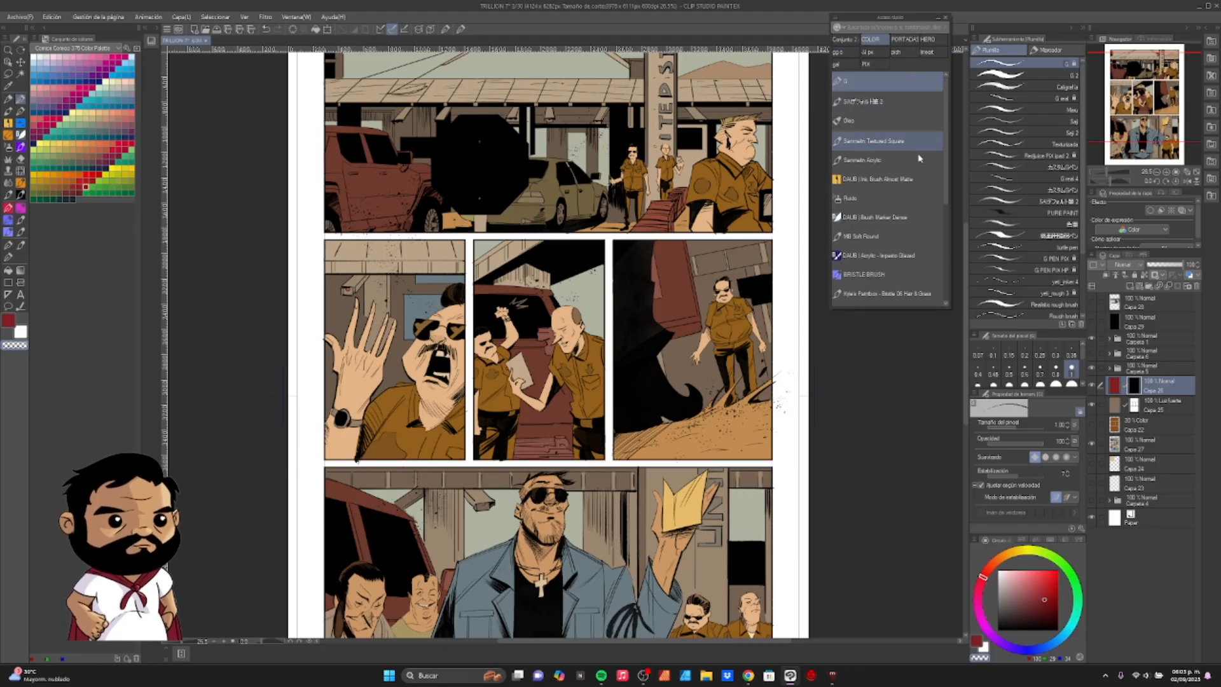
click(918, 175)
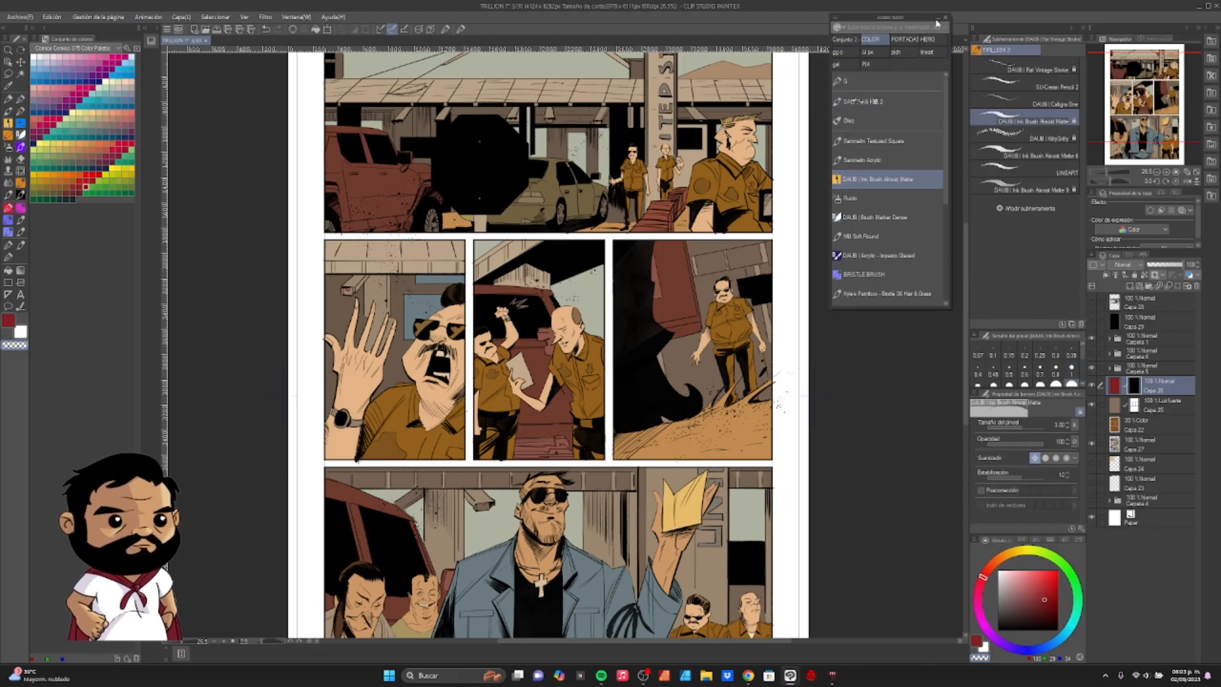
click(938, 19)
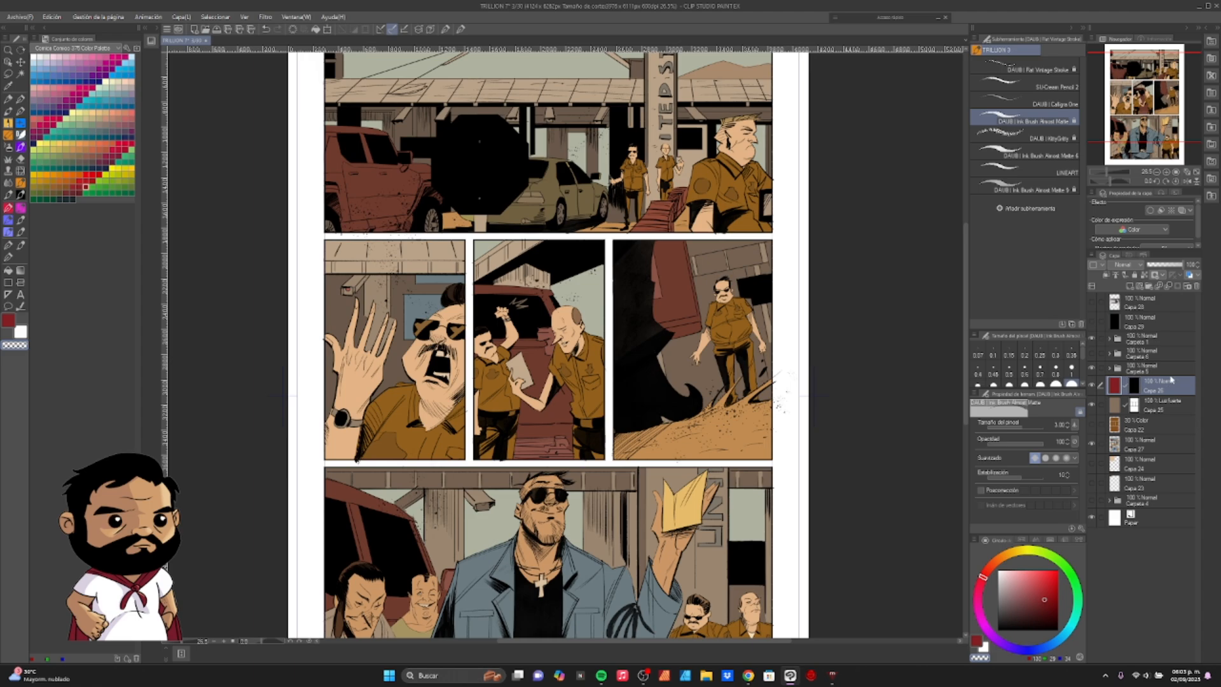
- Reveal dark red shadows through the mask on the large foreground officer's forearm and below his ear in the first panel
drag(640, 310, 552, 396)
scroll(1114, 169, up, 3)
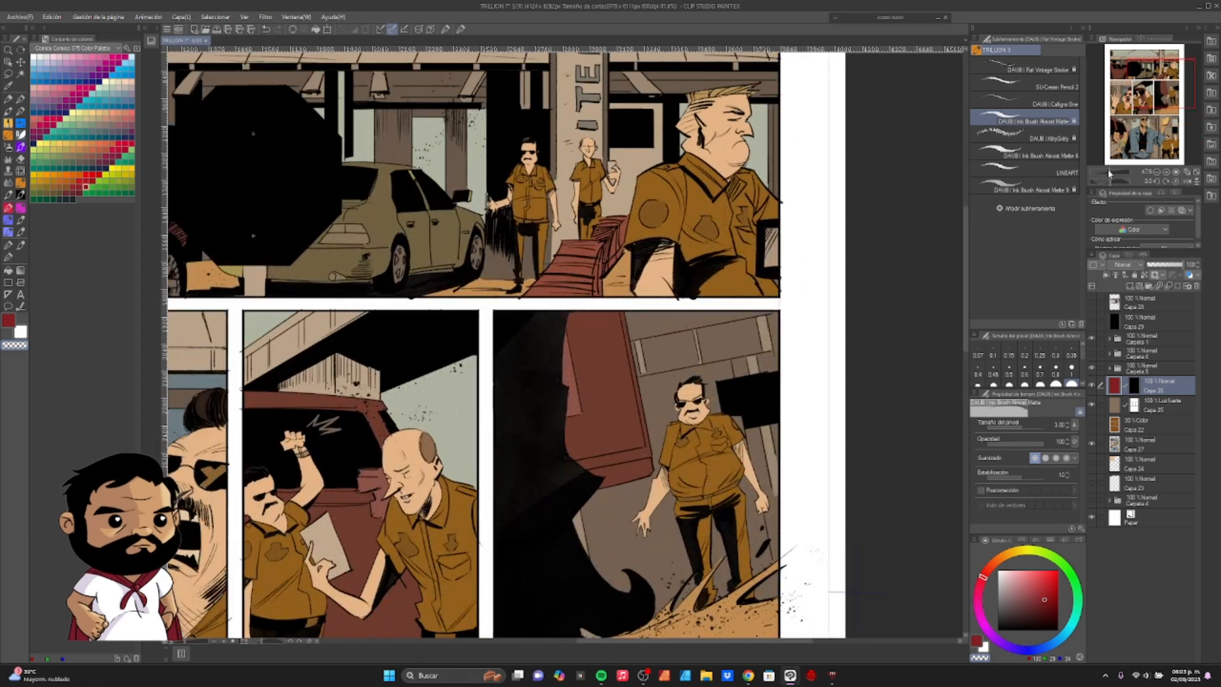
scroll(1114, 169, up, 2)
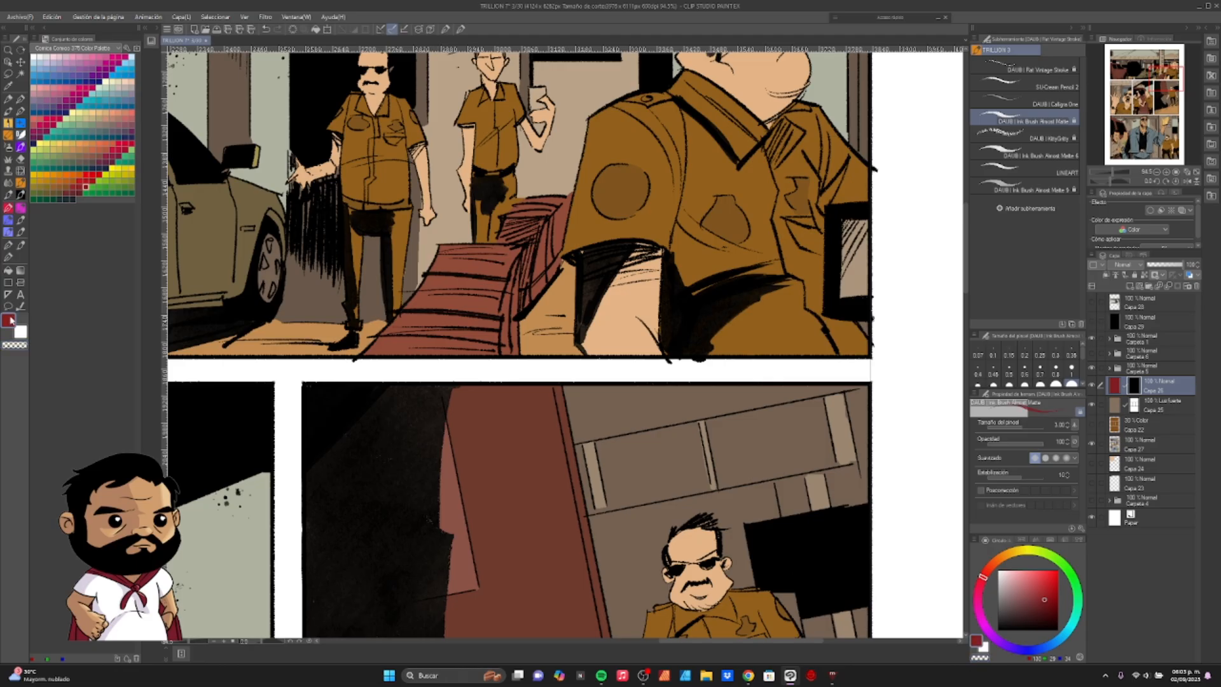
mouse_move(583, 322)
mouse_down()
mouse_move(639, 251)
mouse_move(655, 249)
mouse_up()
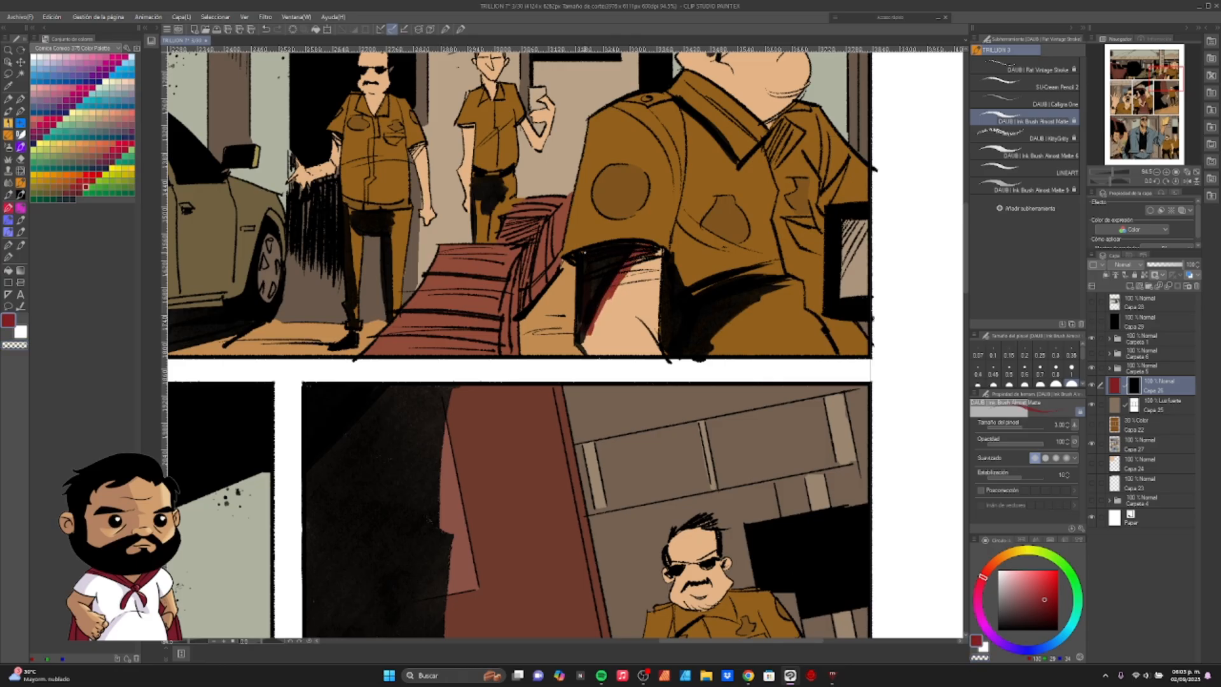
drag(585, 334, 656, 254)
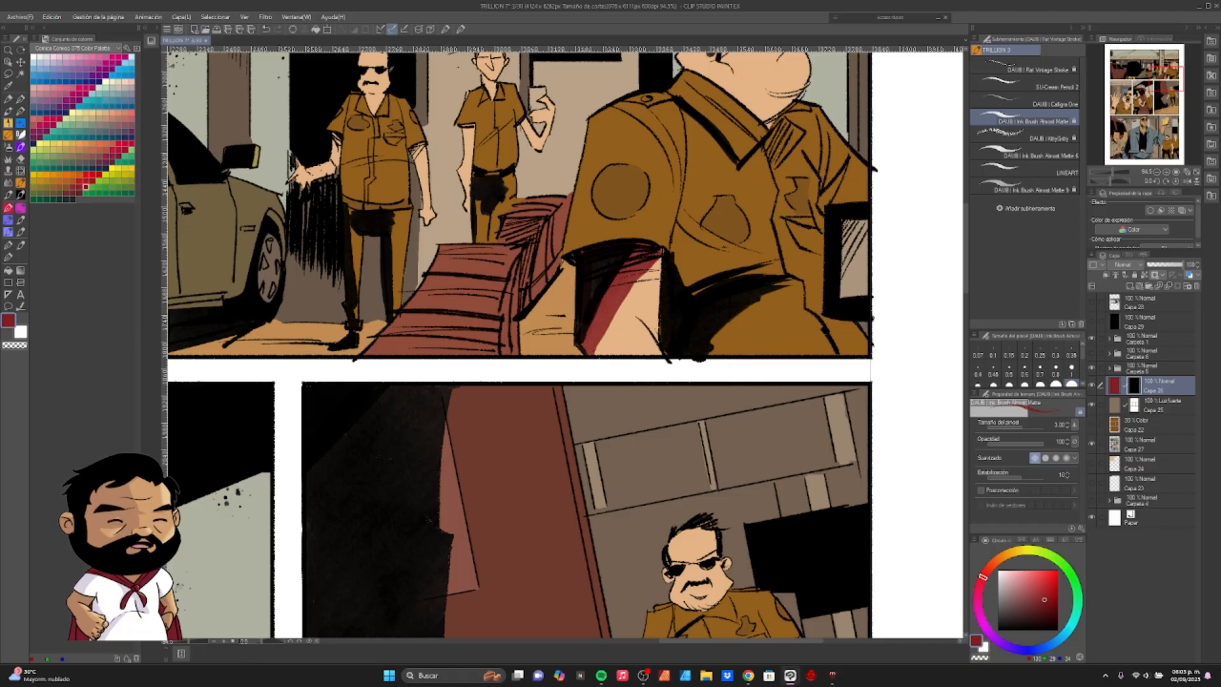
mouse_move(661, 251)
mouse_down()
mouse_move(593, 351)
mouse_move(587, 339)
mouse_move(642, 254)
mouse_move(599, 270)
mouse_move(594, 349)
mouse_move(649, 264)
mouse_move(620, 309)
mouse_up()
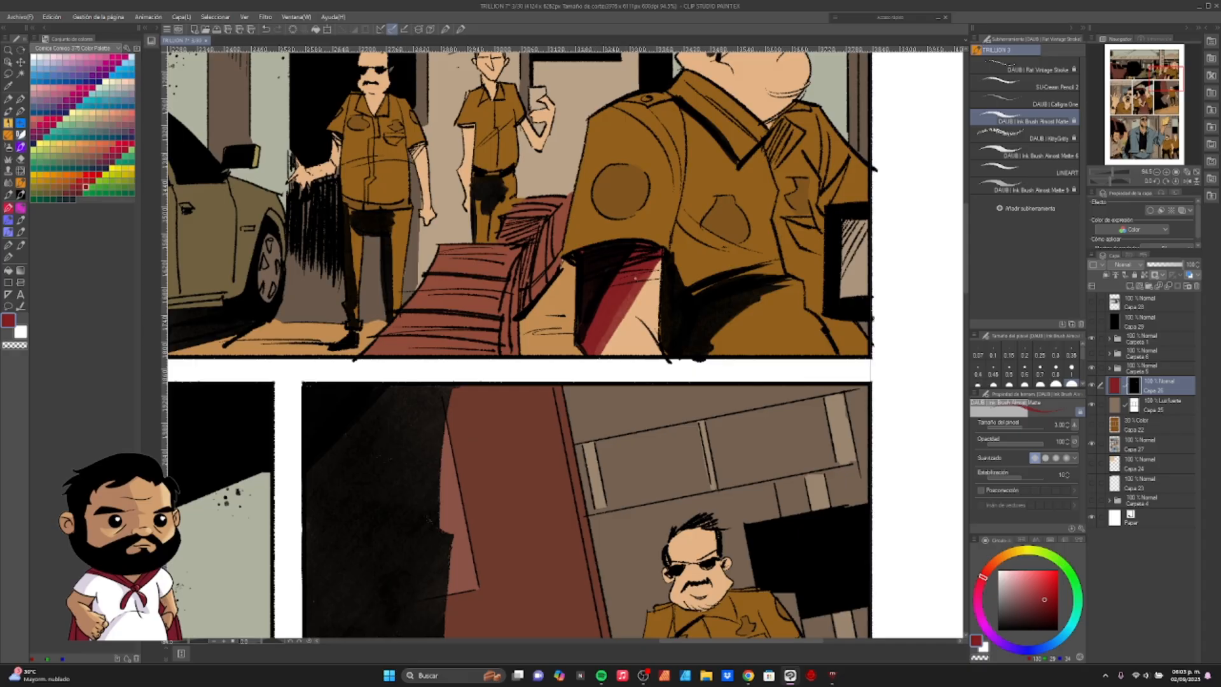
drag(650, 256, 581, 371)
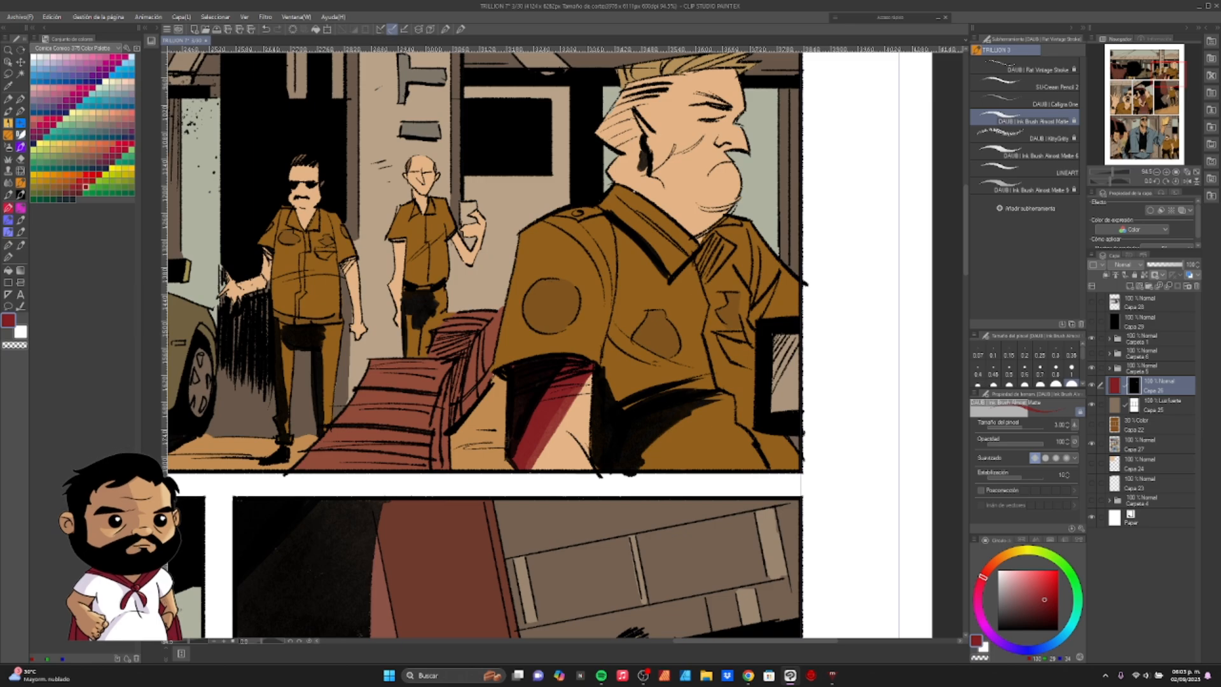
drag(639, 147, 641, 178)
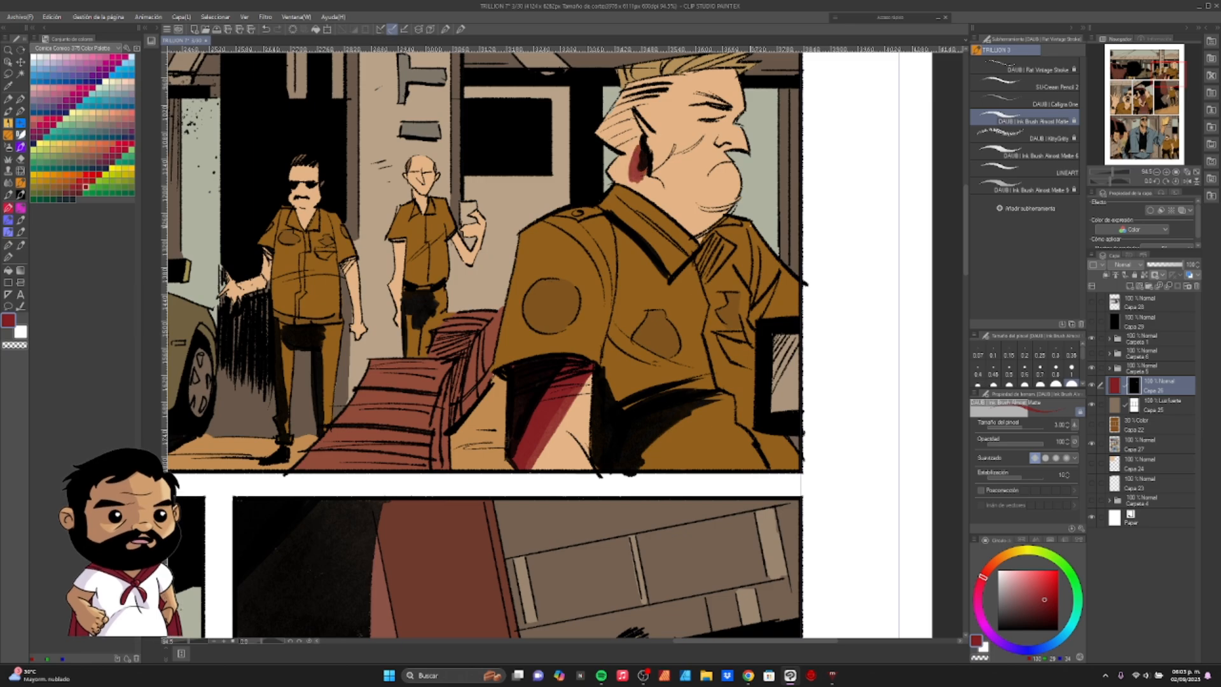
- Set the dark red shadow layer's blending mode to Multiplicación and its opacity to 30%
drag(1112, 174, 1104, 175)
drag(521, 439, 708, 411)
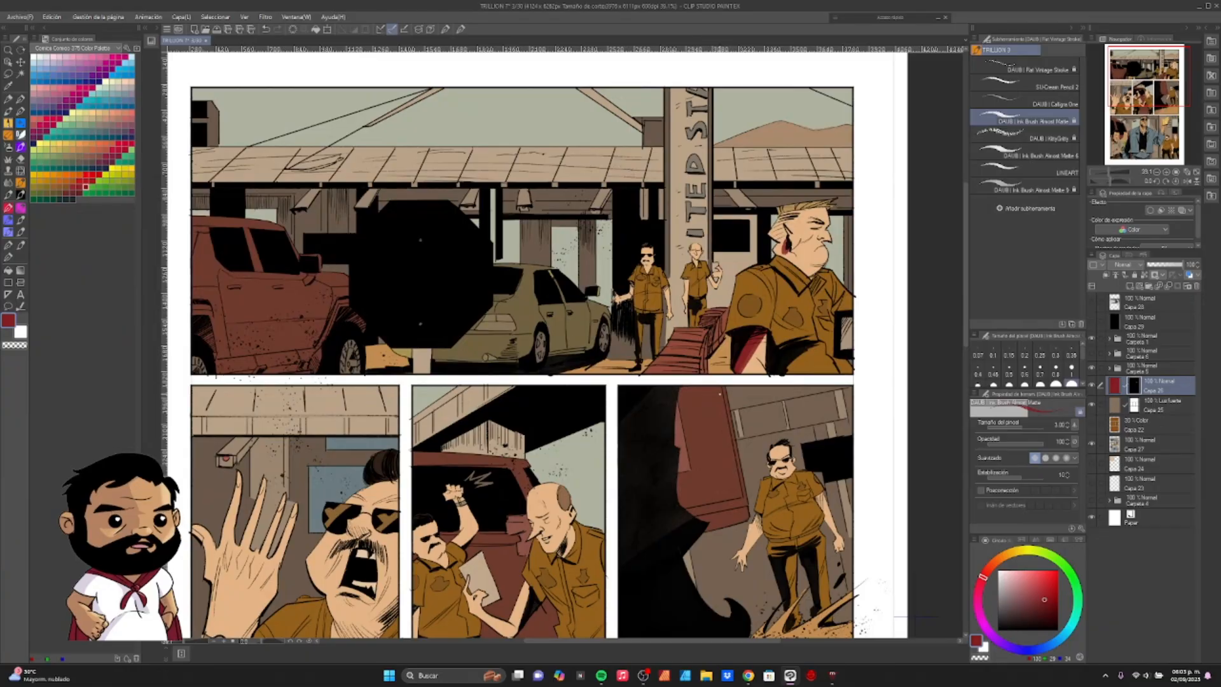
click(1127, 264)
click(1139, 294)
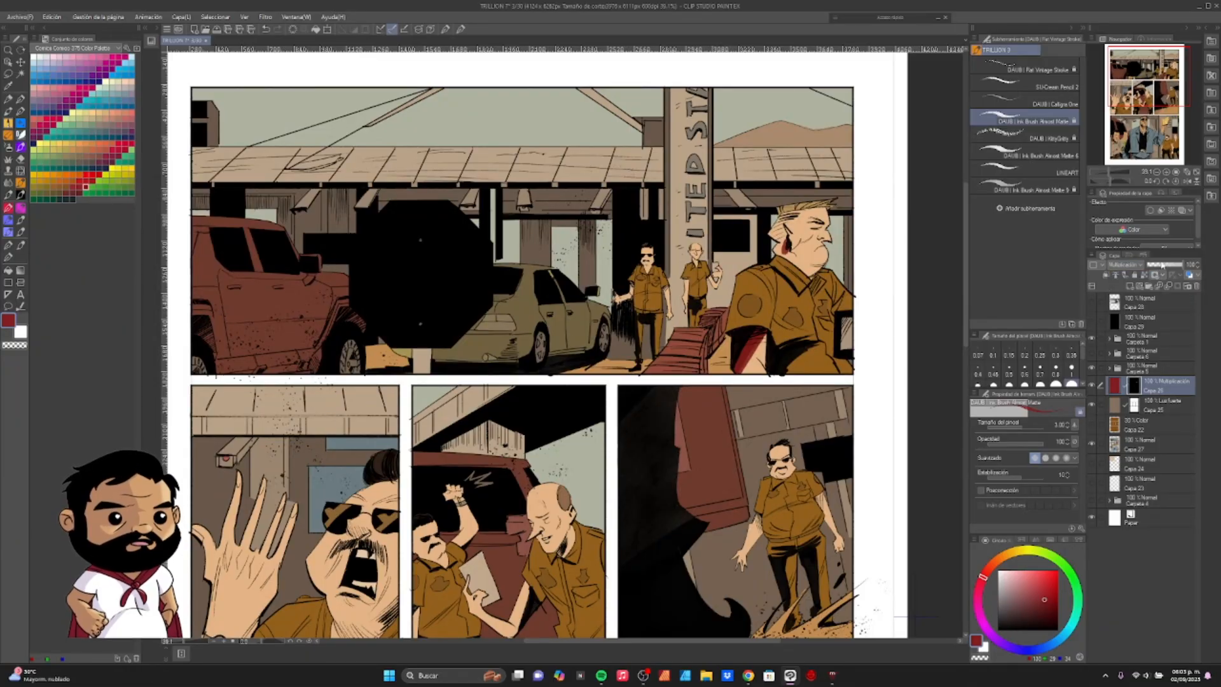
drag(1162, 266, 1167, 274)
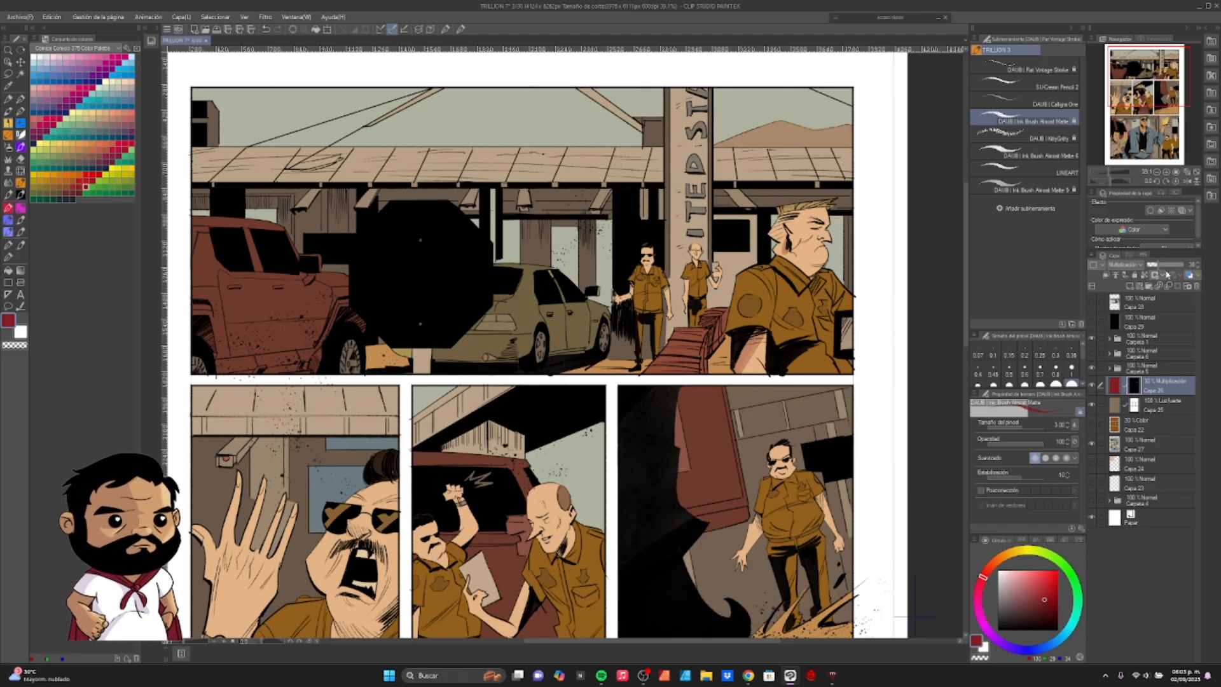
- Paint shadows in the mask over the foreground officer's shirt folds with the size 1.00 pen
drag(891, 251, 735, 272)
drag(1109, 171, 1111, 172)
drag(877, 277, 787, 267)
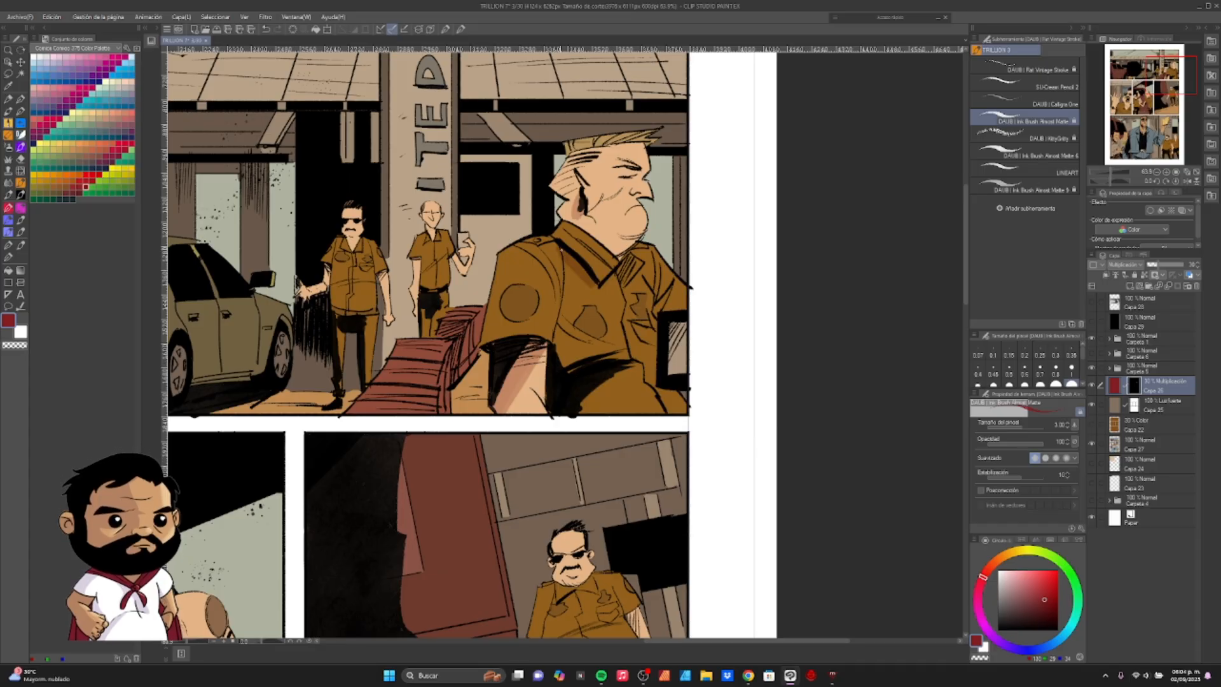
key(e)
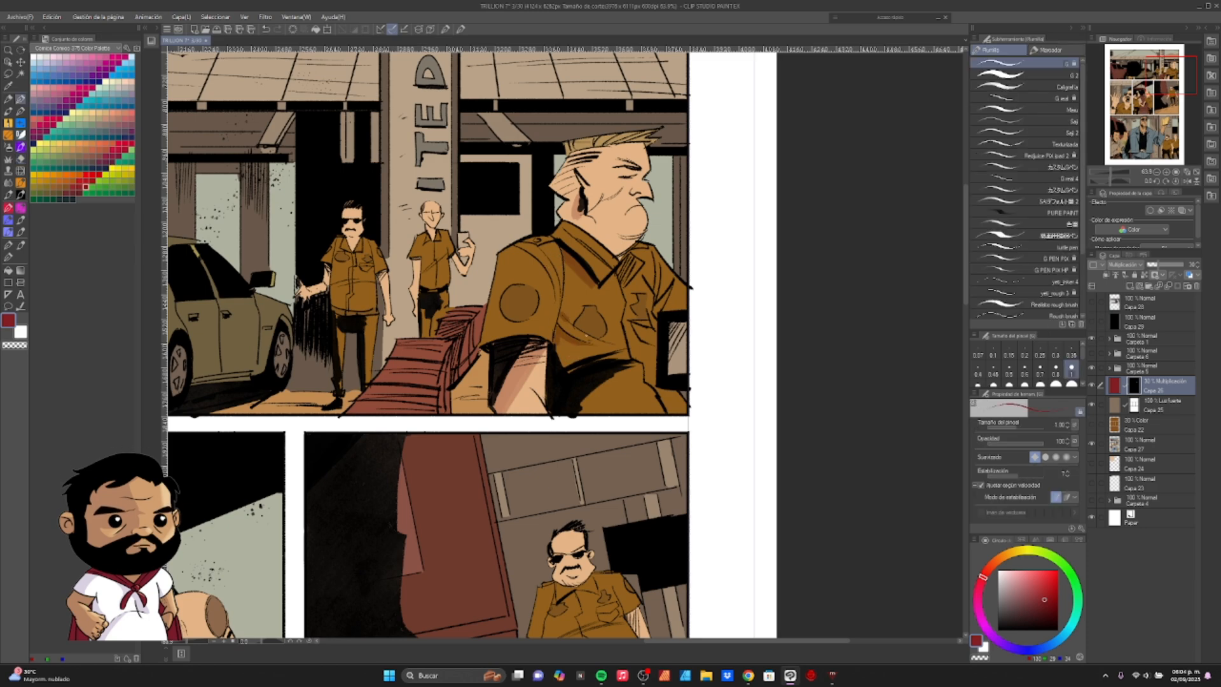
drag(591, 320, 575, 338)
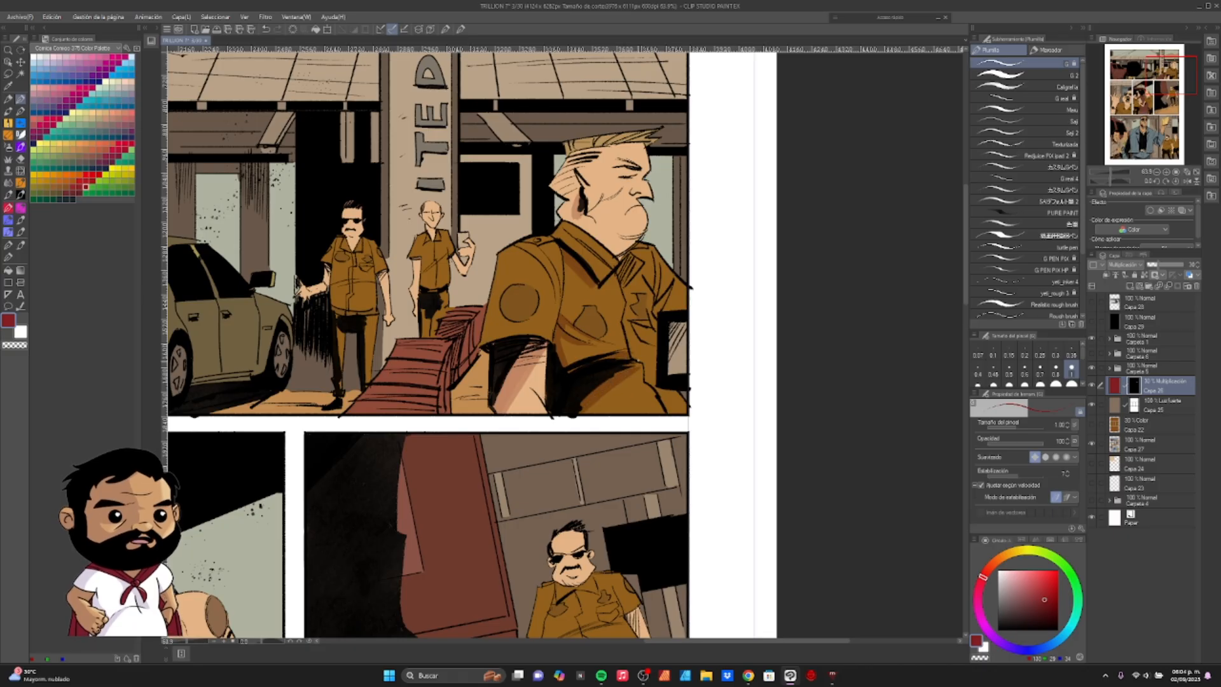
key(e)
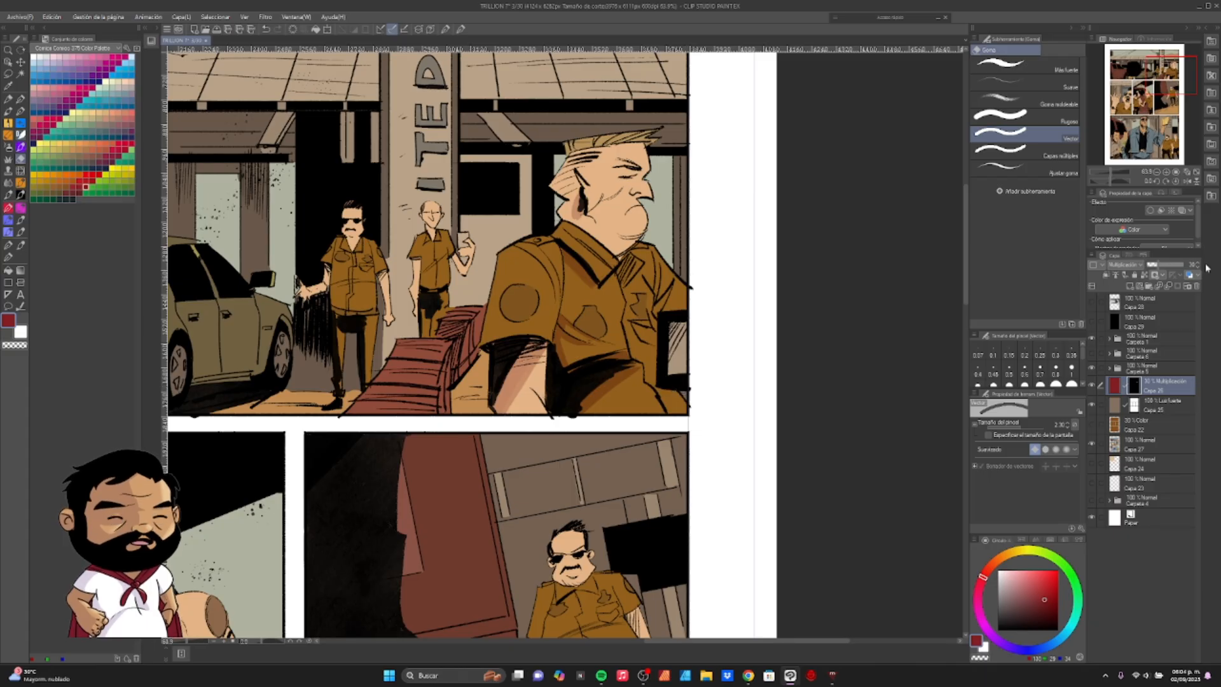
- Set the shadow layer's opacity to 100% and its blending mode to Luz intensa
drag(1162, 264, 1187, 266)
click(1141, 265)
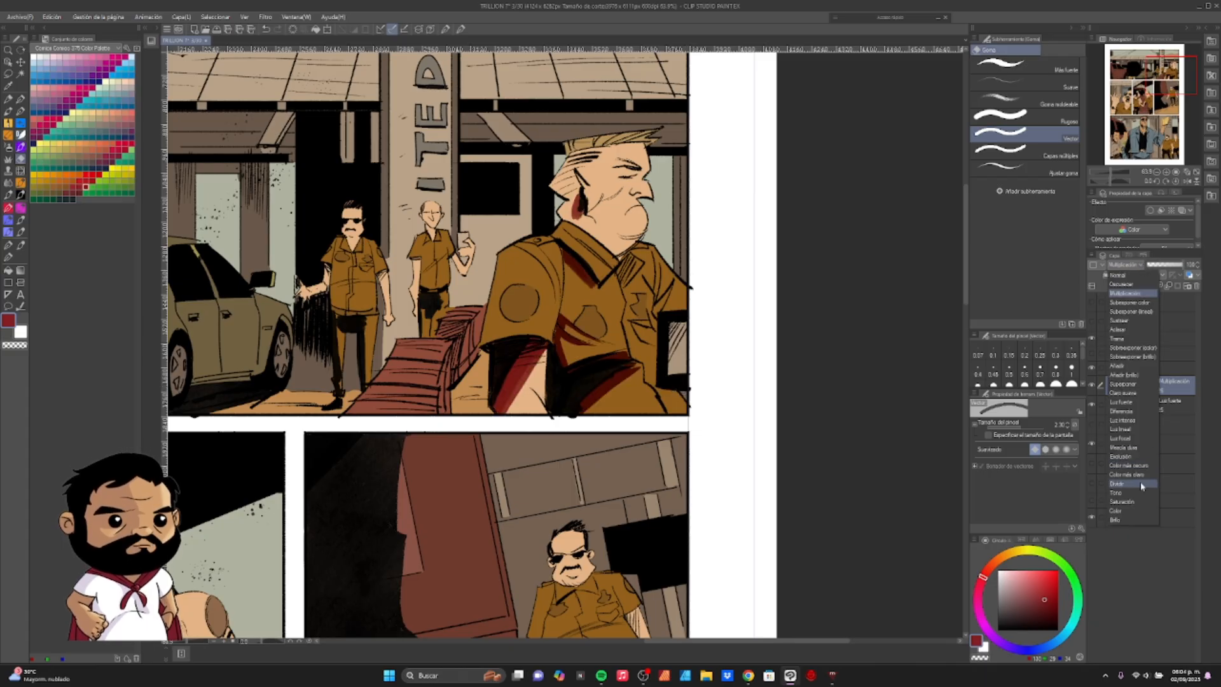
click(1133, 423)
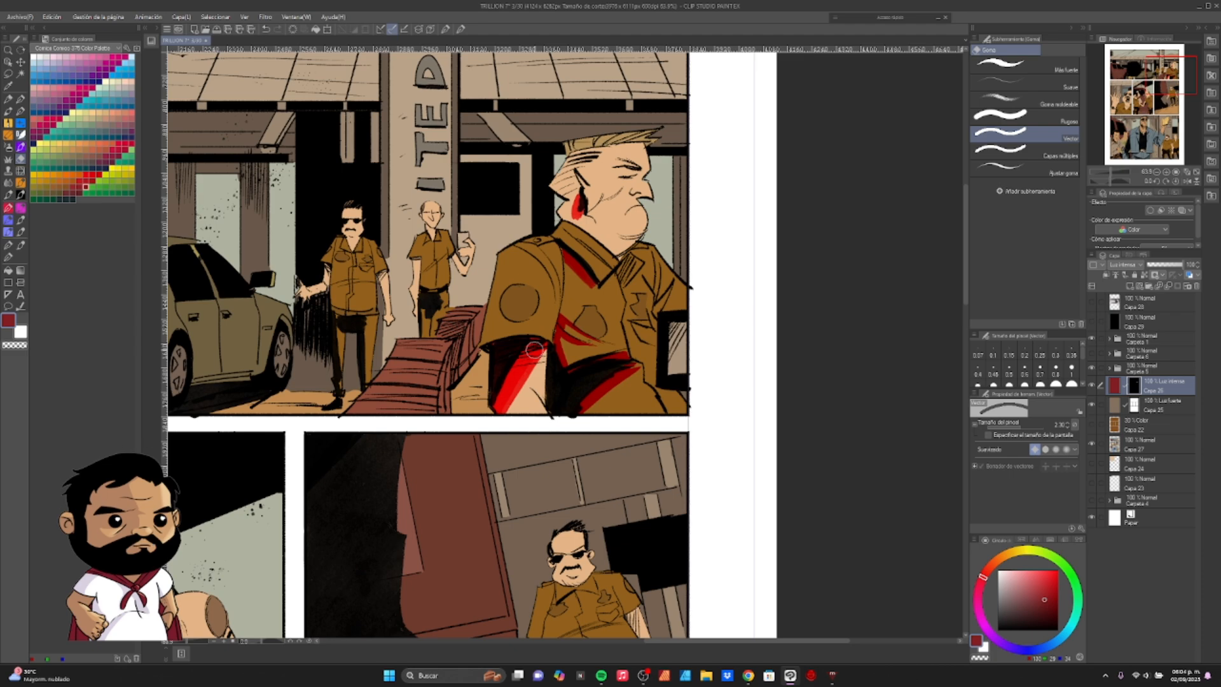
- Try the shadow layer at 30% opacity across the page, and return it to 100%
click(1157, 266)
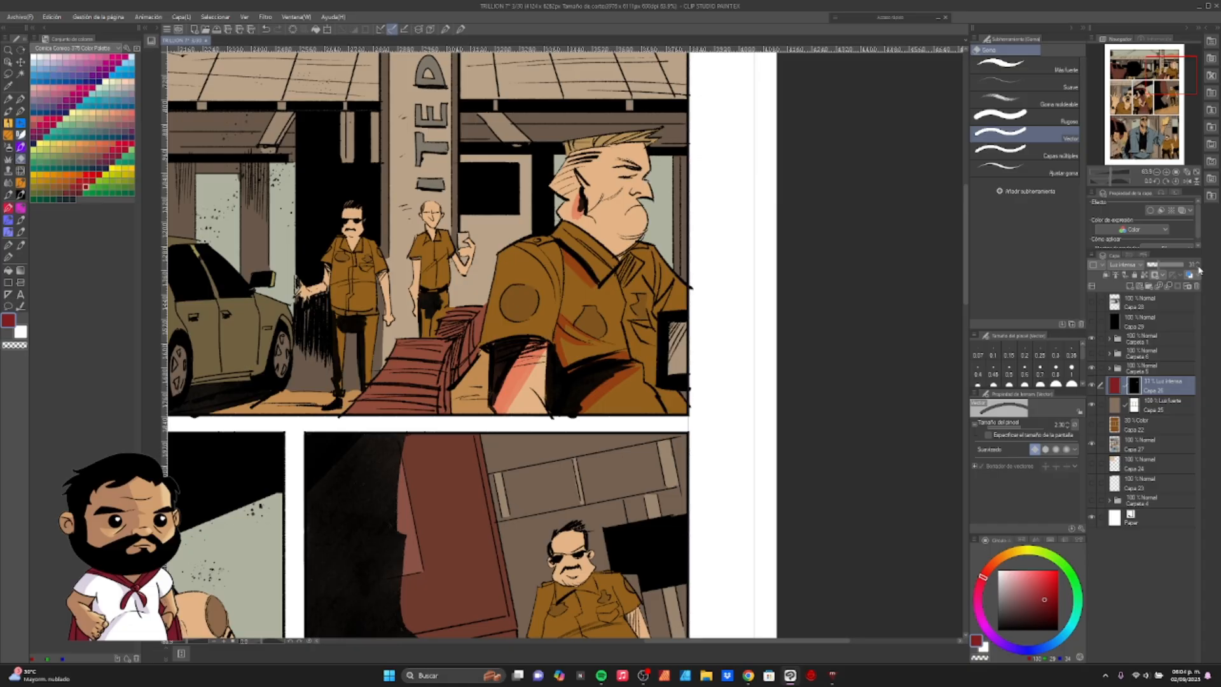
key(ctrl+minus)
key(ctrl+minus)
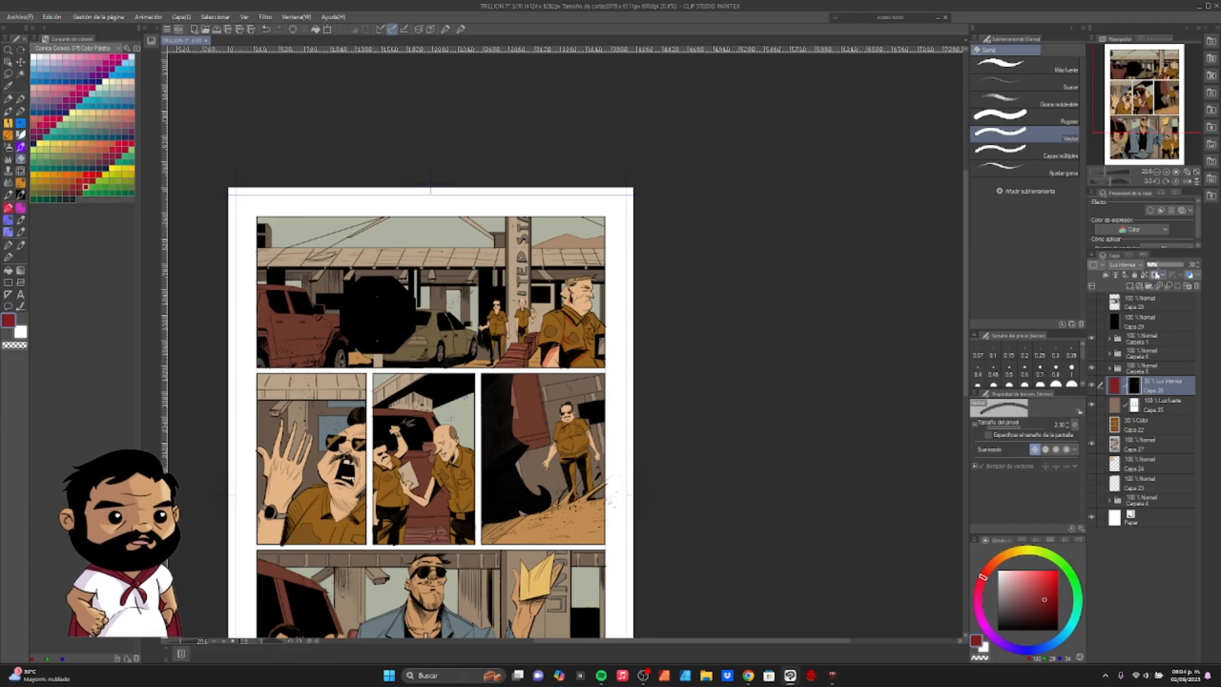
drag(1159, 264, 1215, 277)
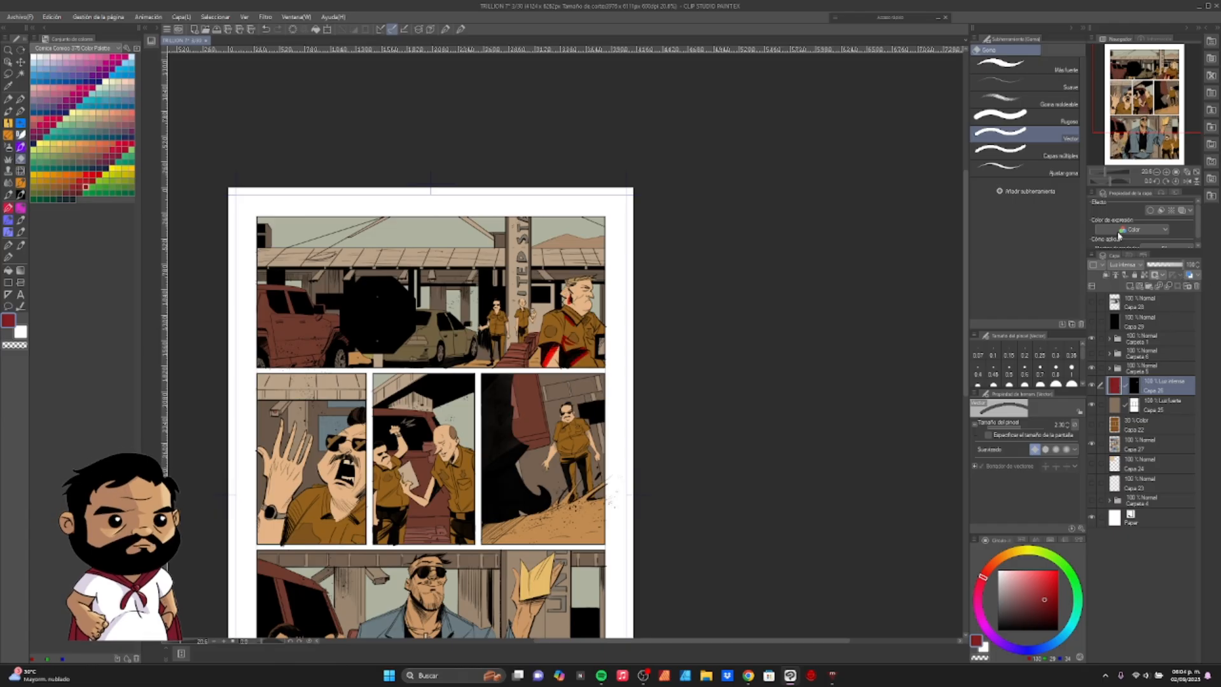
- Open the hue, saturation and luminosity adjustment for the dark red shadow layer and set its saturation to -30
drag(1105, 177, 1110, 188)
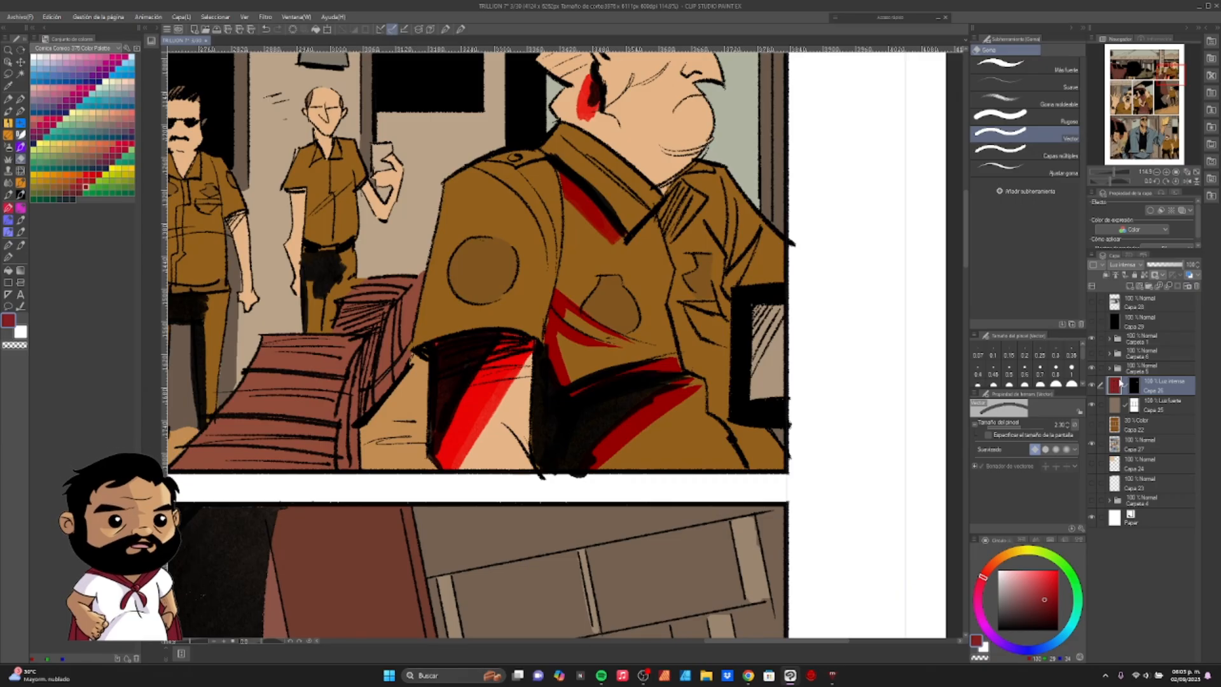
key(ctrl+u)
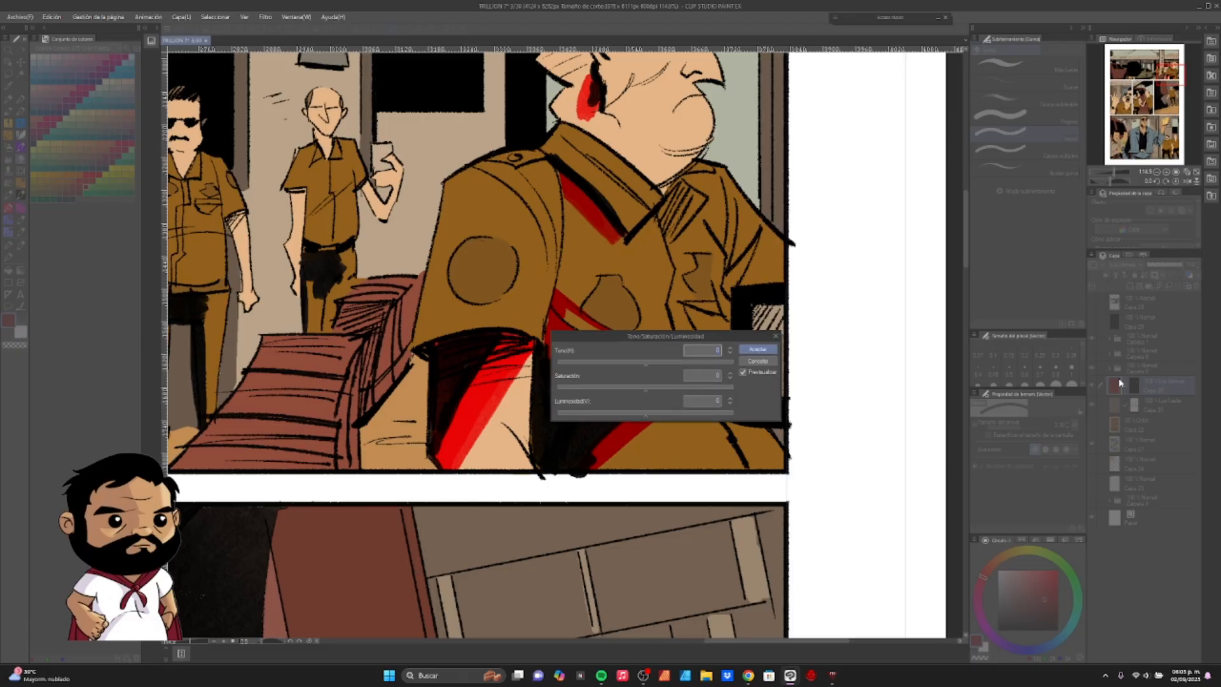
drag(741, 282, 874, 157)
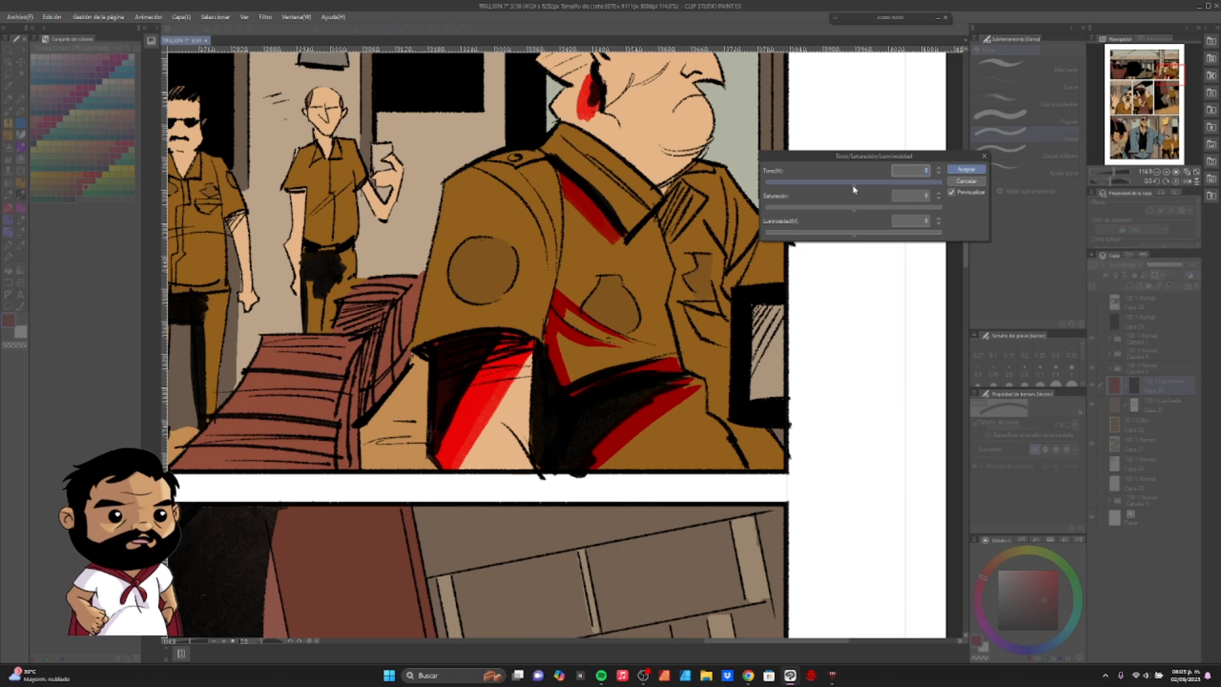
click(810, 211)
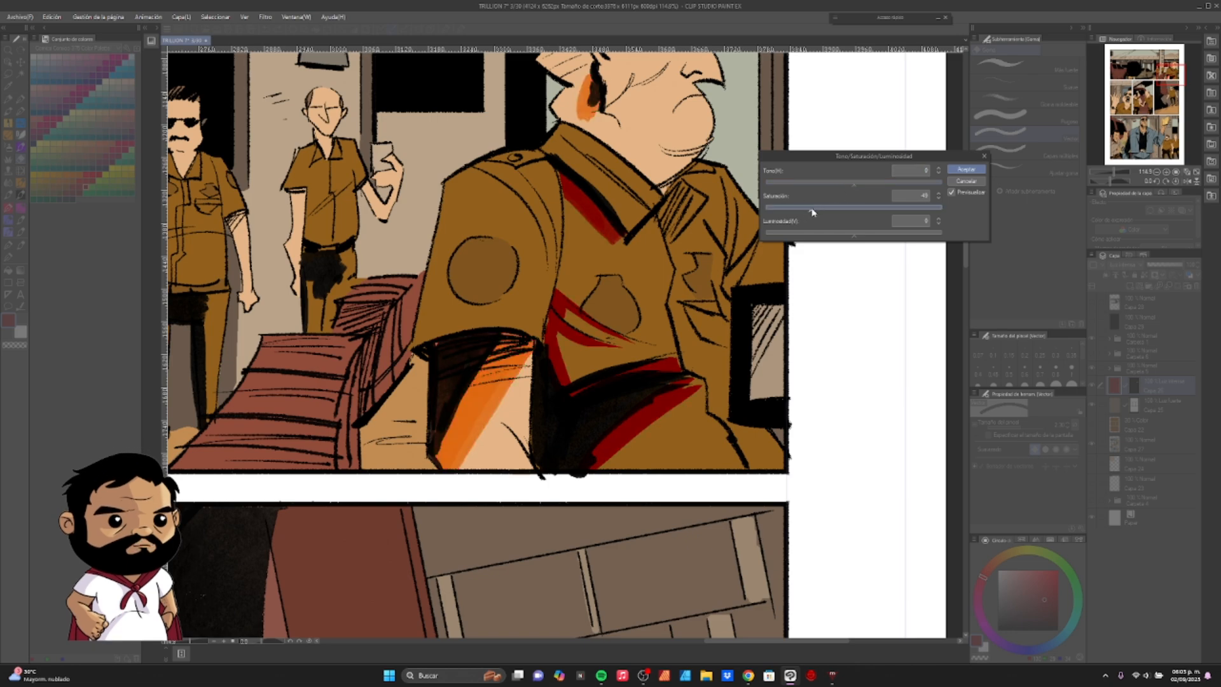
mouse_move(805, 211)
mouse_down()
mouse_move(862, 204)
mouse_move(830, 211)
mouse_up()
click(939, 196)
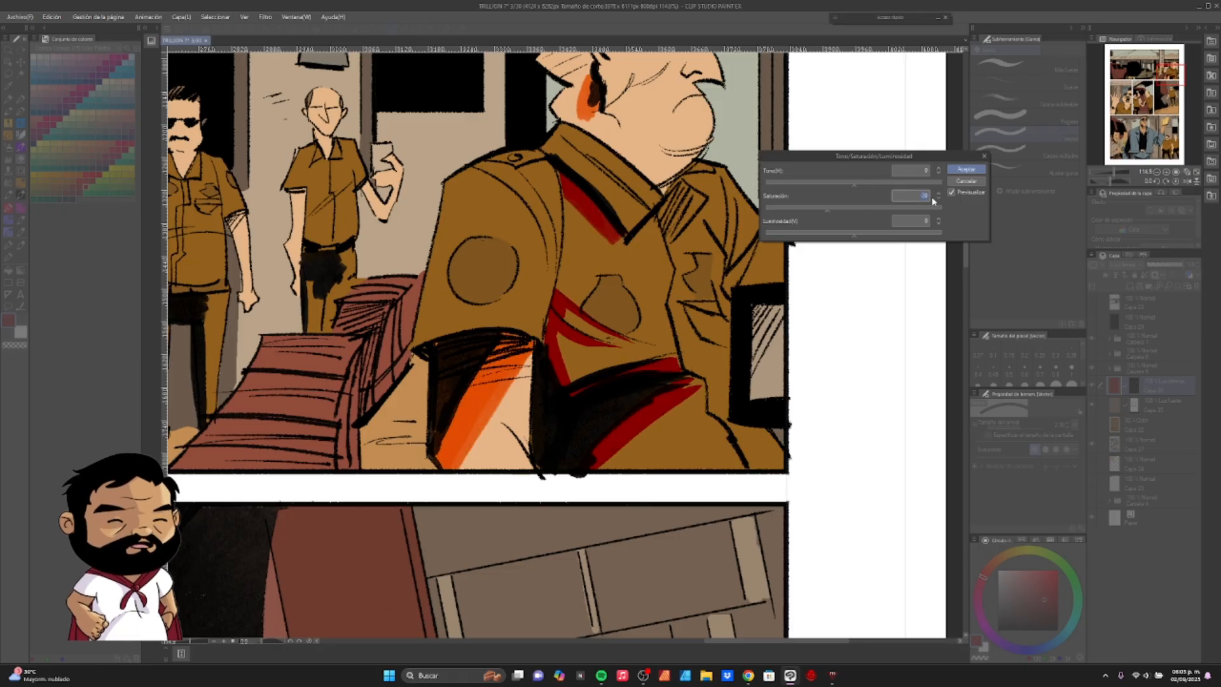
- Try luminosity values of -30 and 30 for the shadow colour on the foreground officer
click(829, 234)
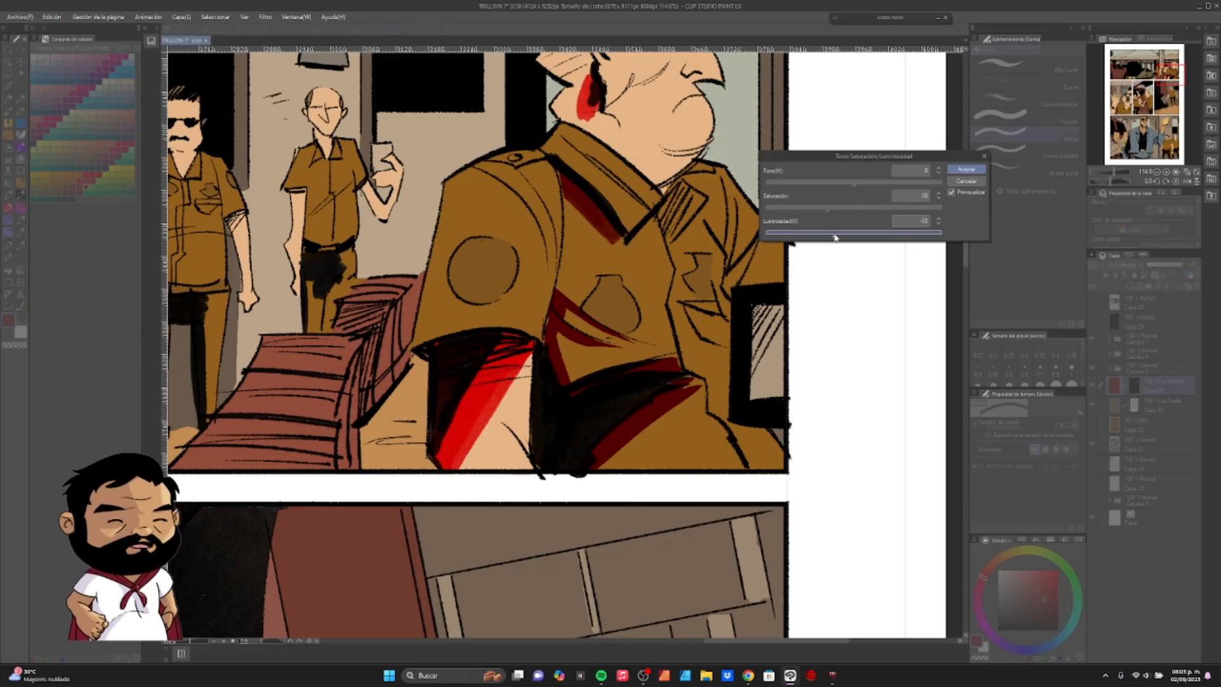
click(927, 221)
click(860, 234)
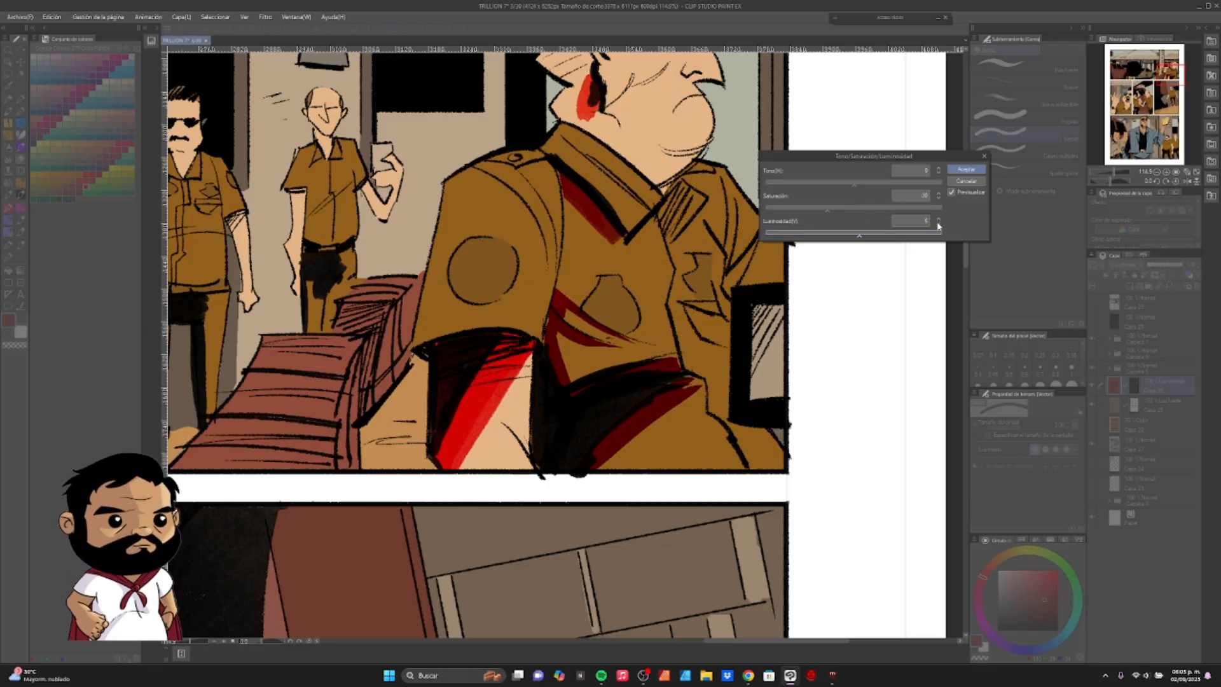
click(853, 235)
click(937, 226)
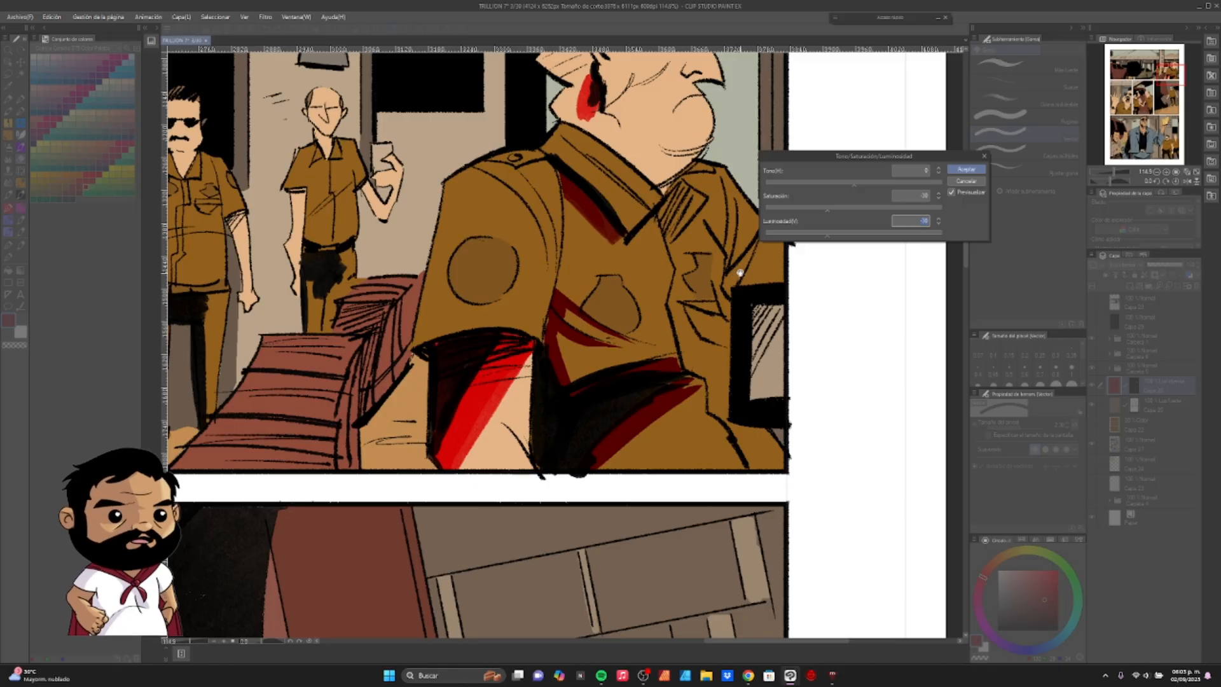
drag(687, 292, 577, 425)
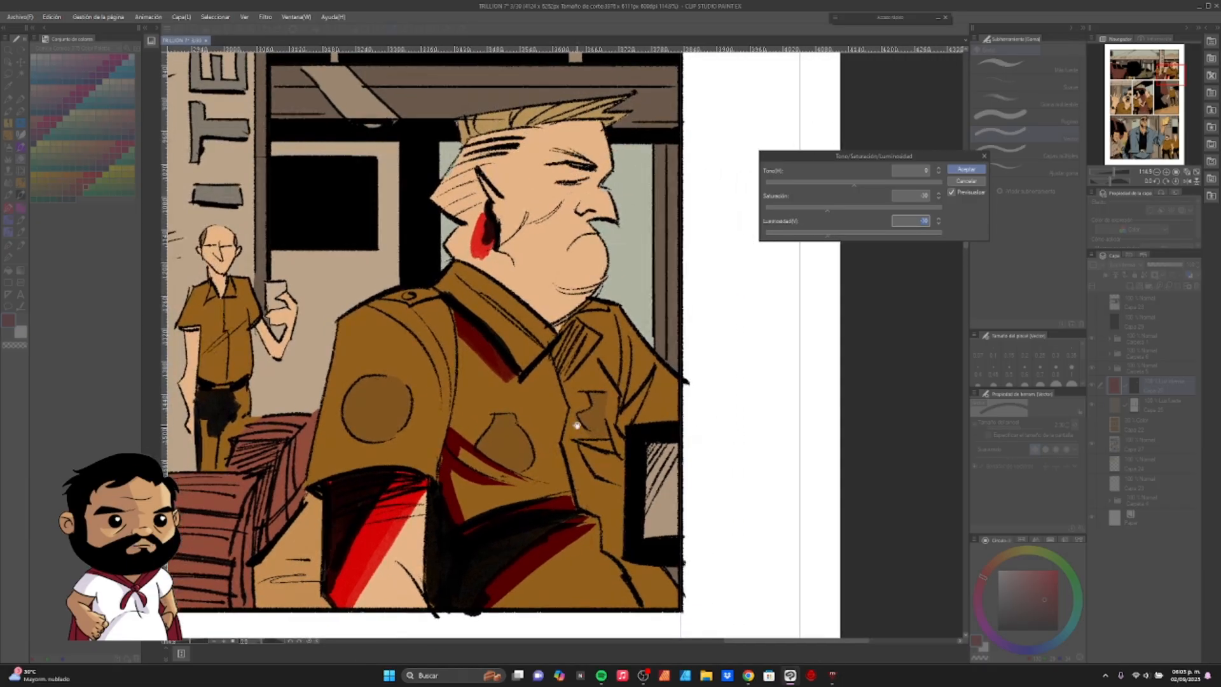
click(853, 234)
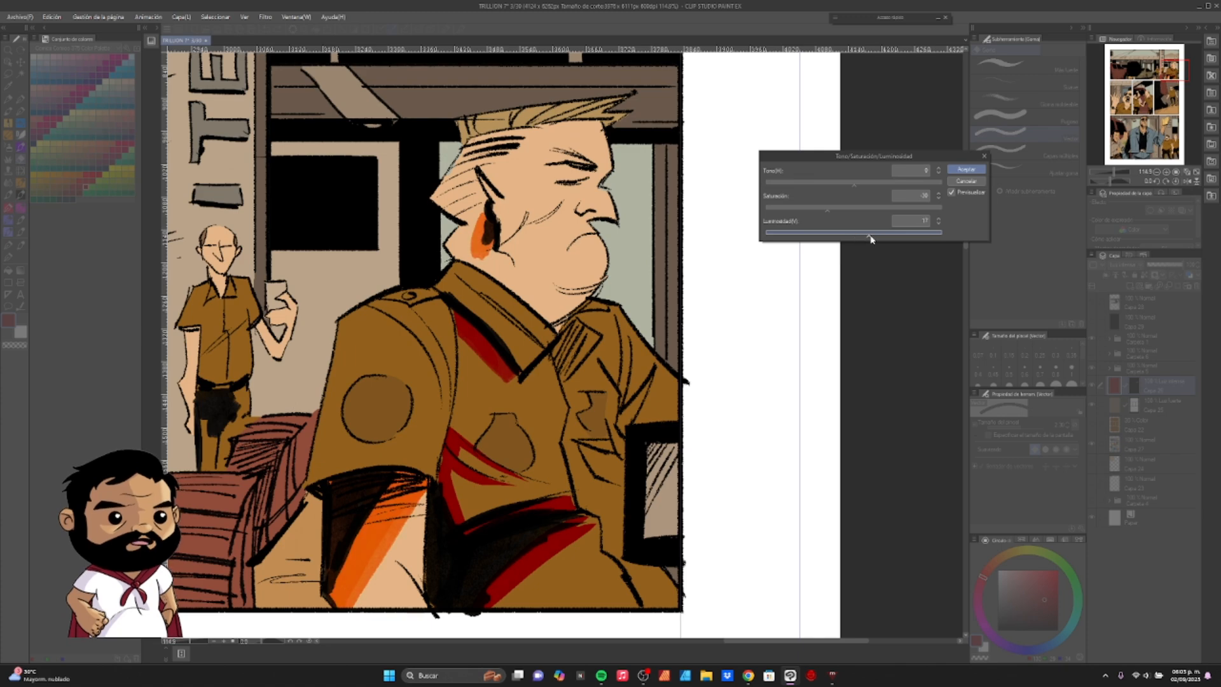
drag(877, 238, 879, 240)
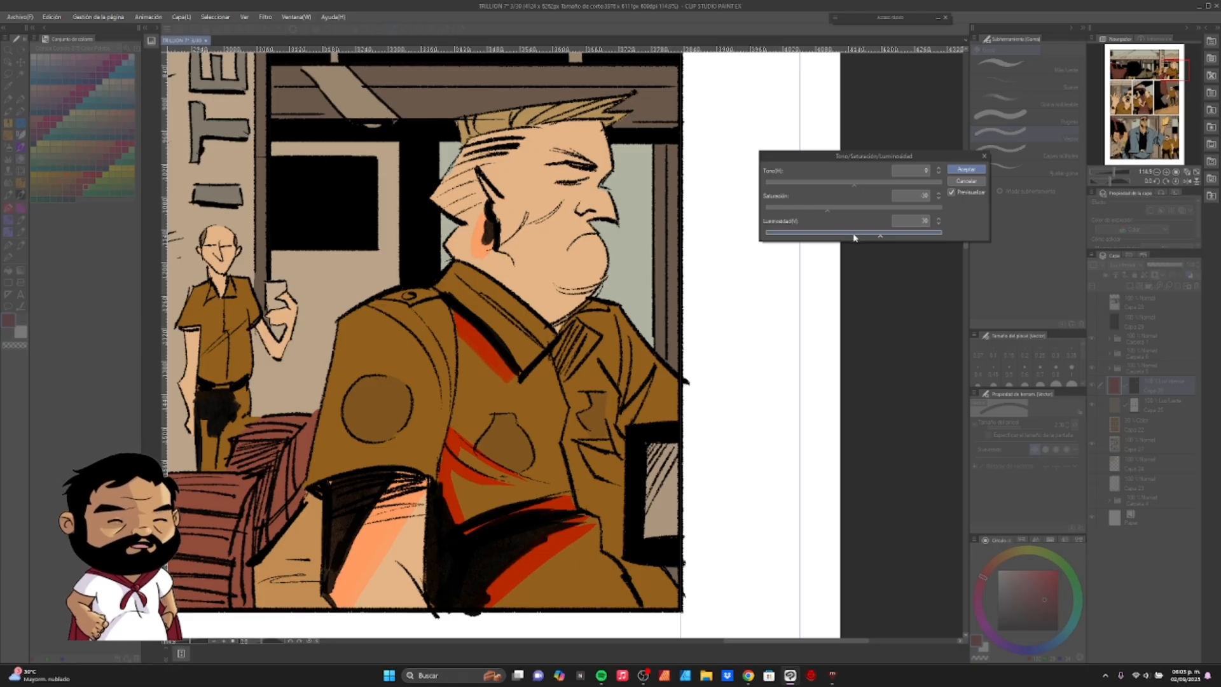
- Reset the shadow colour's luminosity to 0 and set its saturation to -60
drag(866, 237, 803, 212)
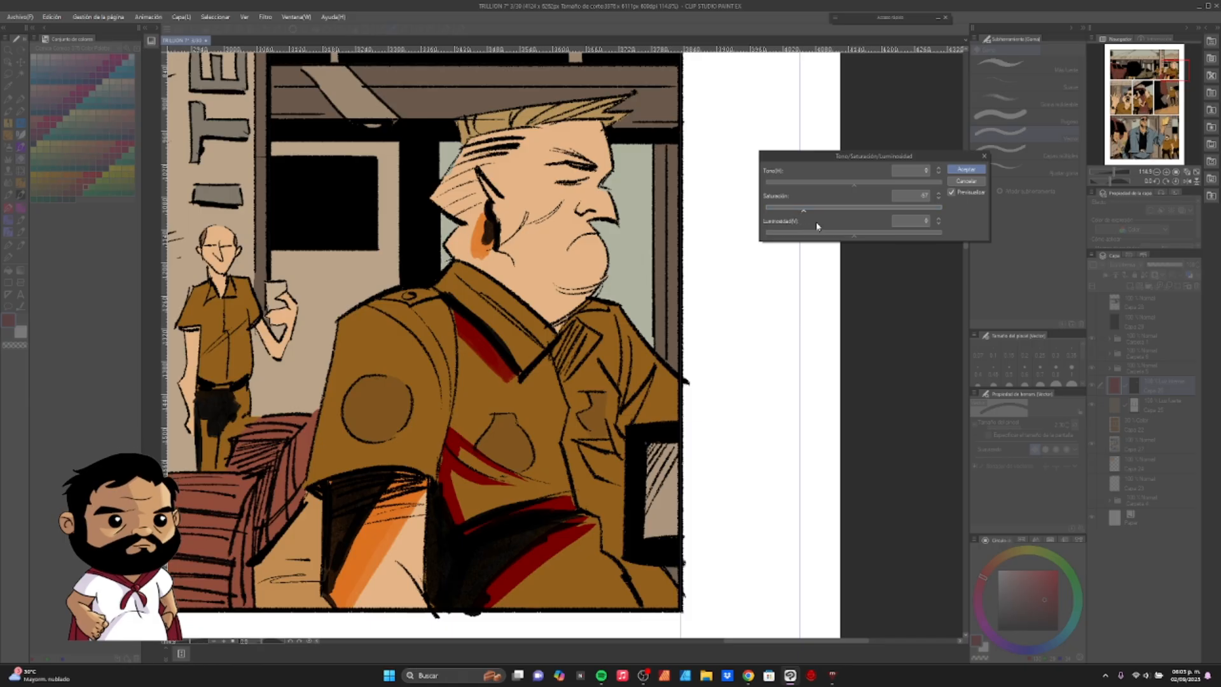
click(939, 197)
click(938, 200)
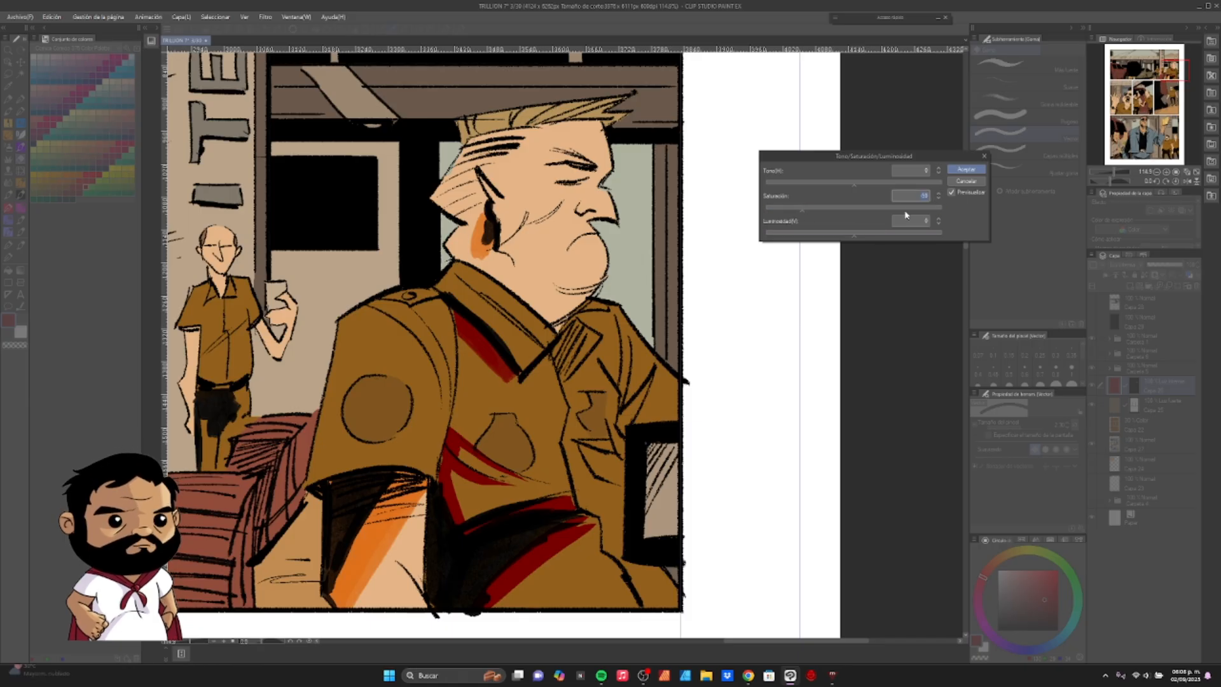
- Darken the shadow colour by trying a luminosity of -40 and settling on -30
click(828, 238)
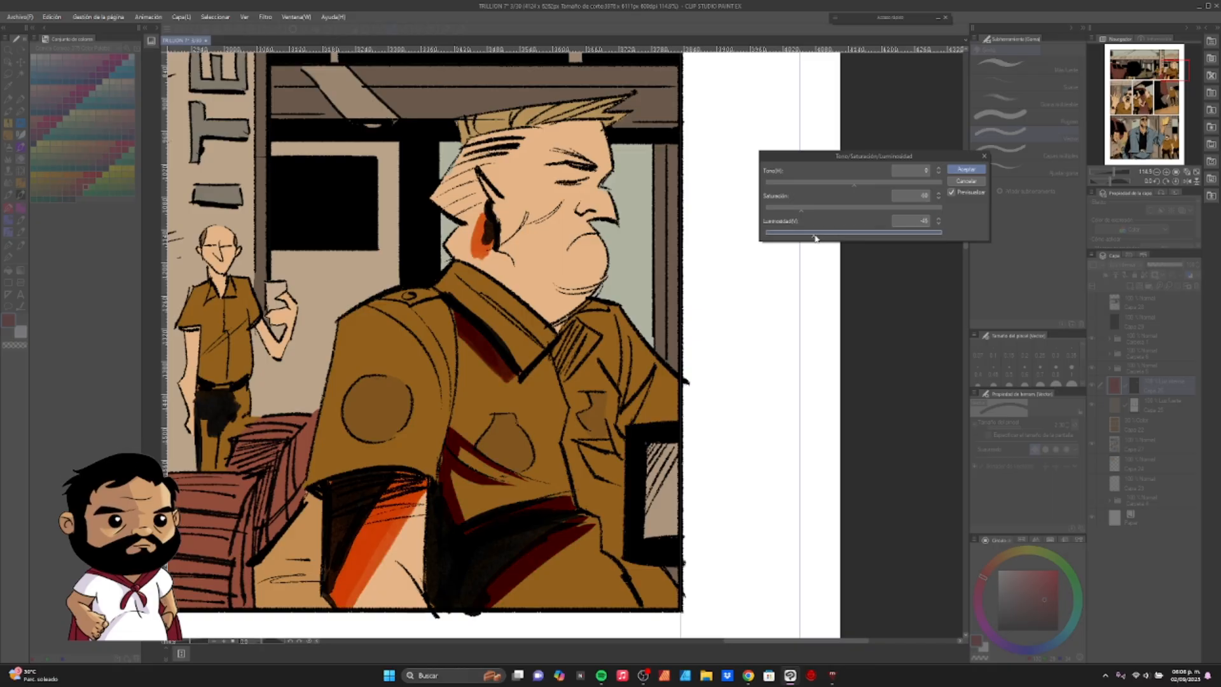
drag(814, 238, 818, 238)
click(939, 224)
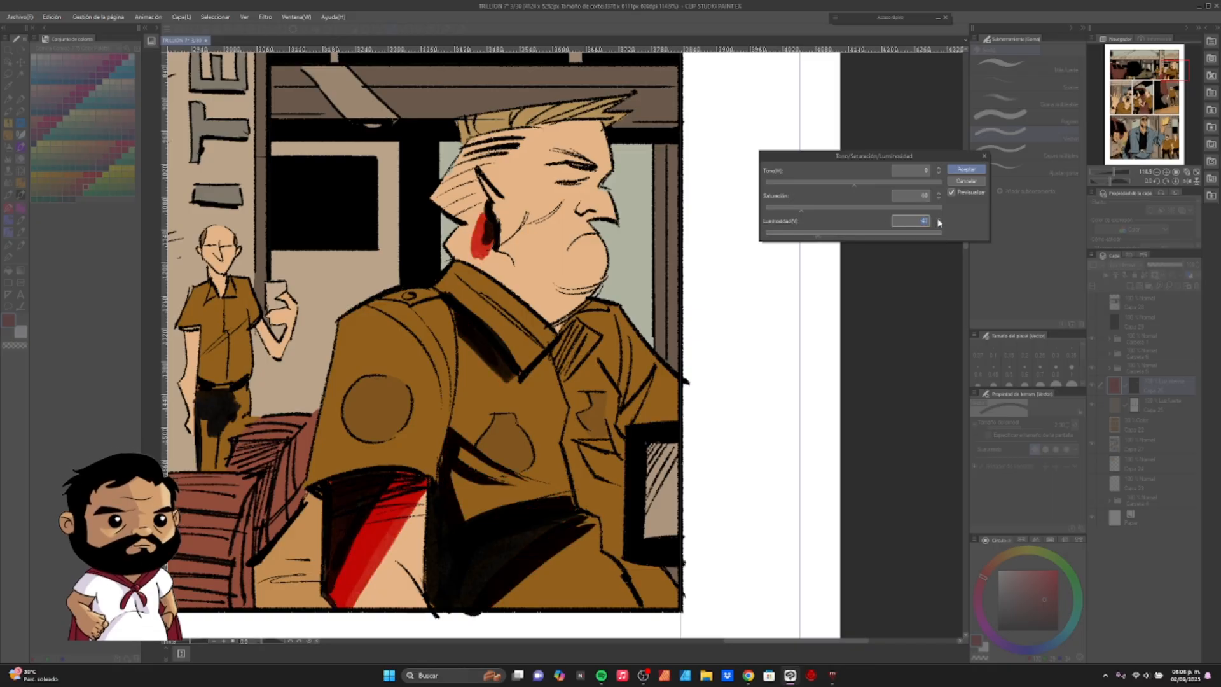
click(938, 219)
click(938, 220)
click(938, 218)
click(939, 219)
click(939, 219)
click(938, 219)
click(938, 219)
click(939, 219)
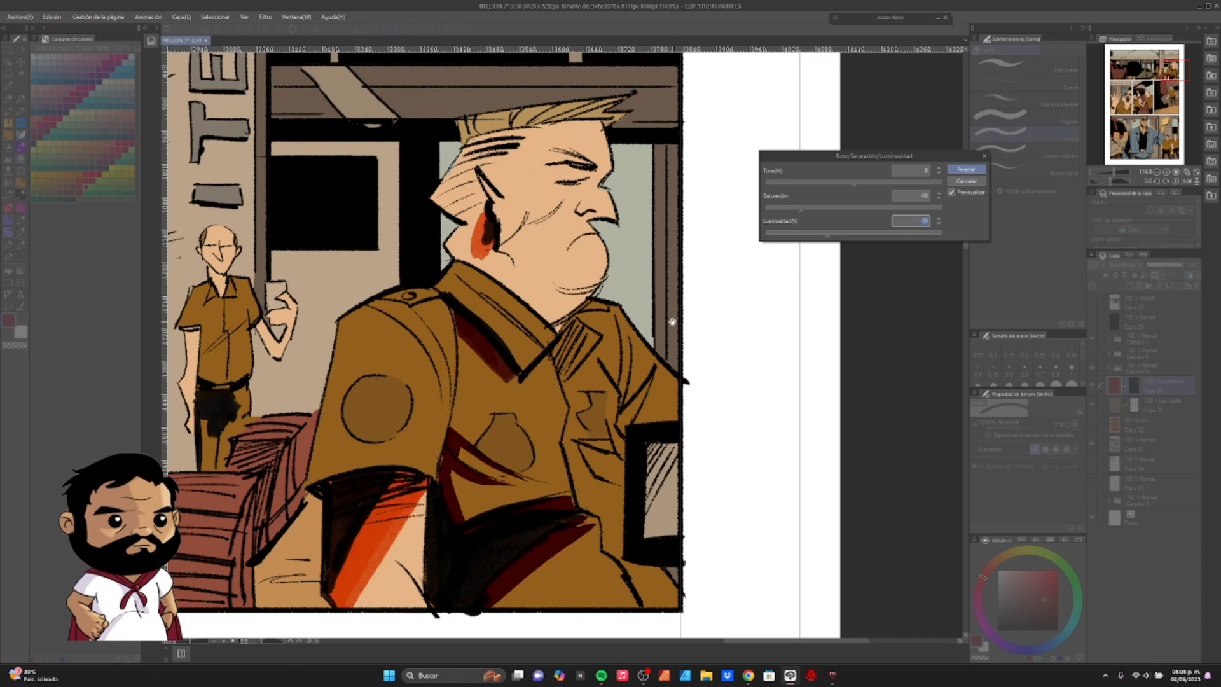
- Set the shadow colour's saturation to -50 and apply the adjustment to the layer
drag(809, 213, 811, 209)
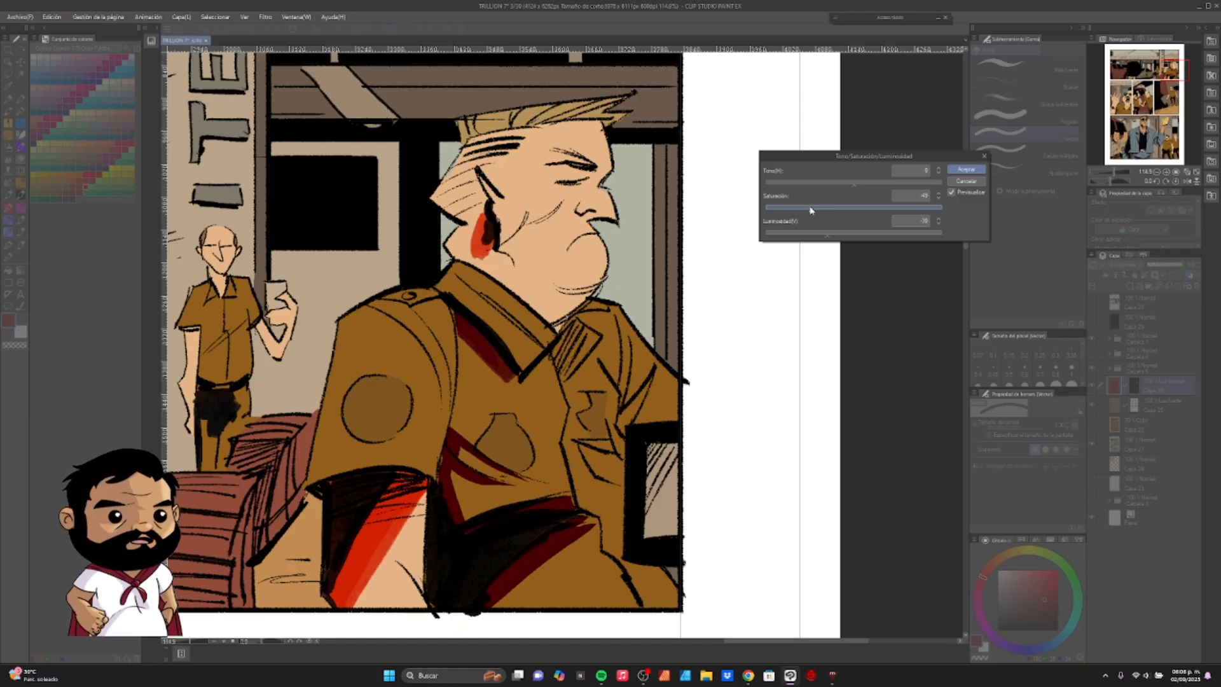
click(938, 202)
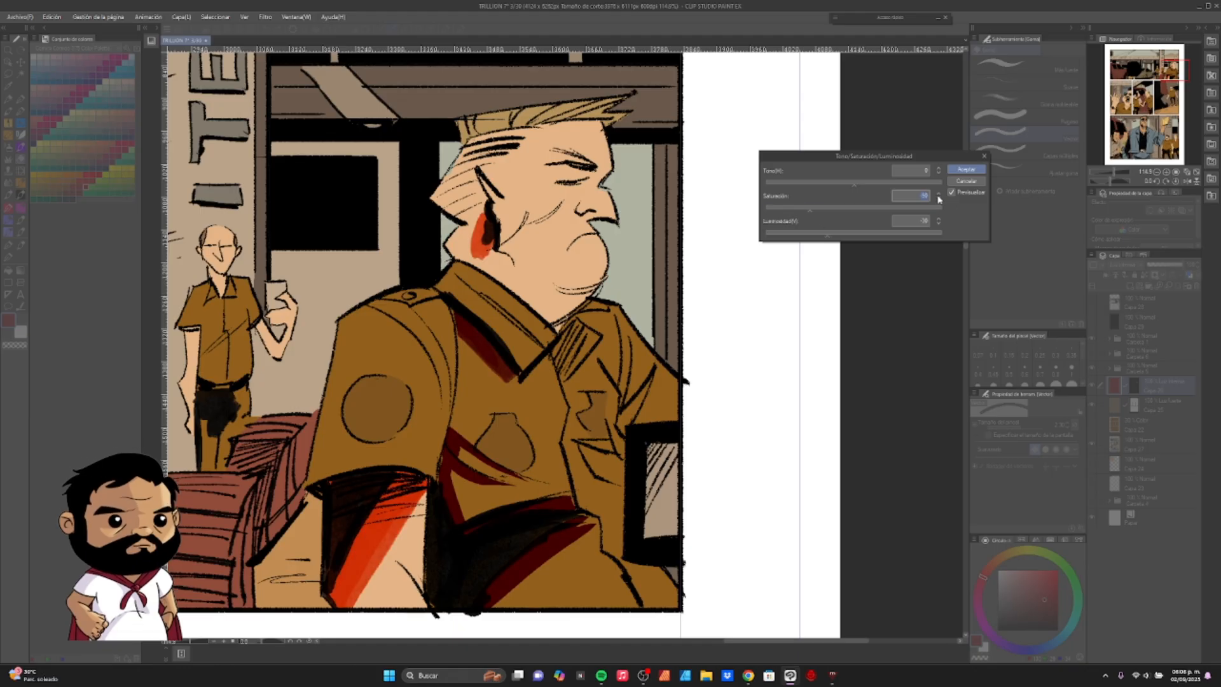
click(956, 170)
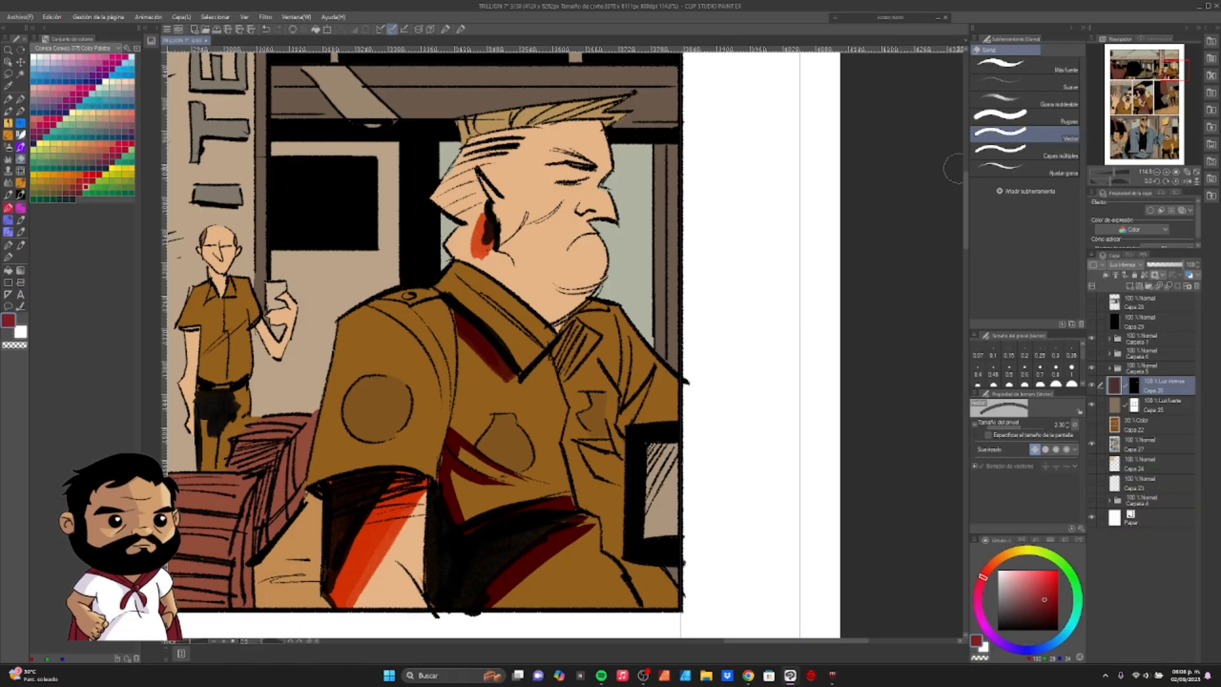
- Lower the Luz intensa shadow layer's opacity to 30%
key(ctrl+minus)
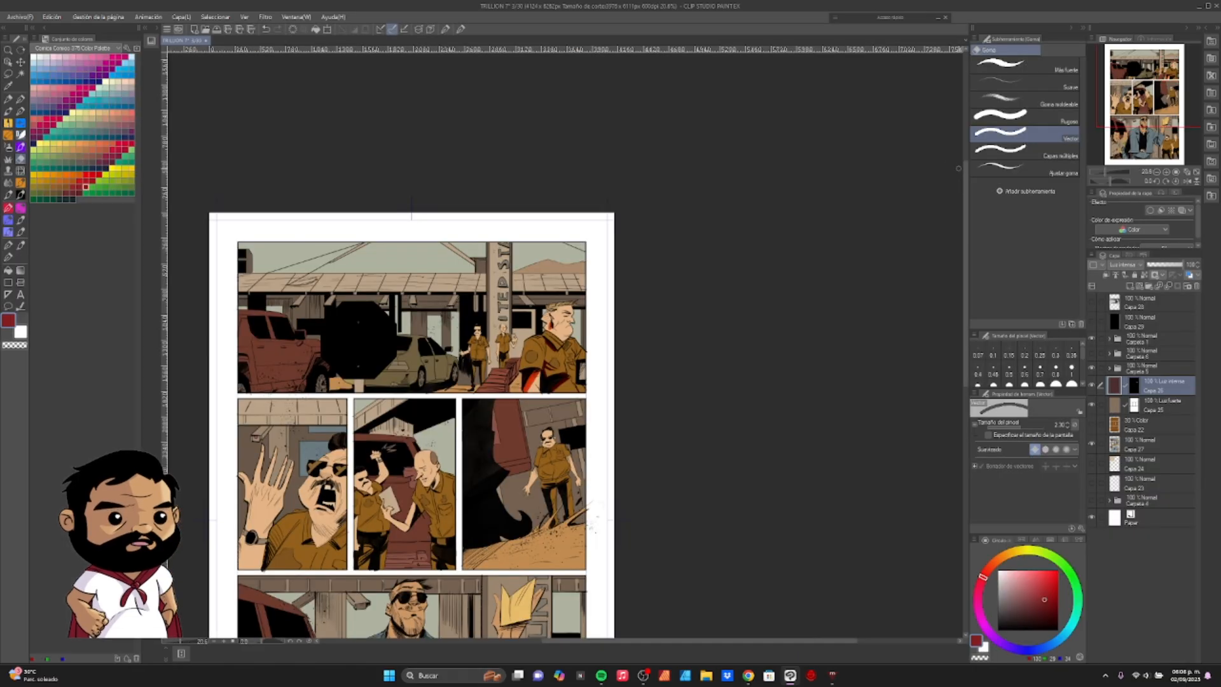
click(1161, 267)
drag(1160, 266, 1160, 265)
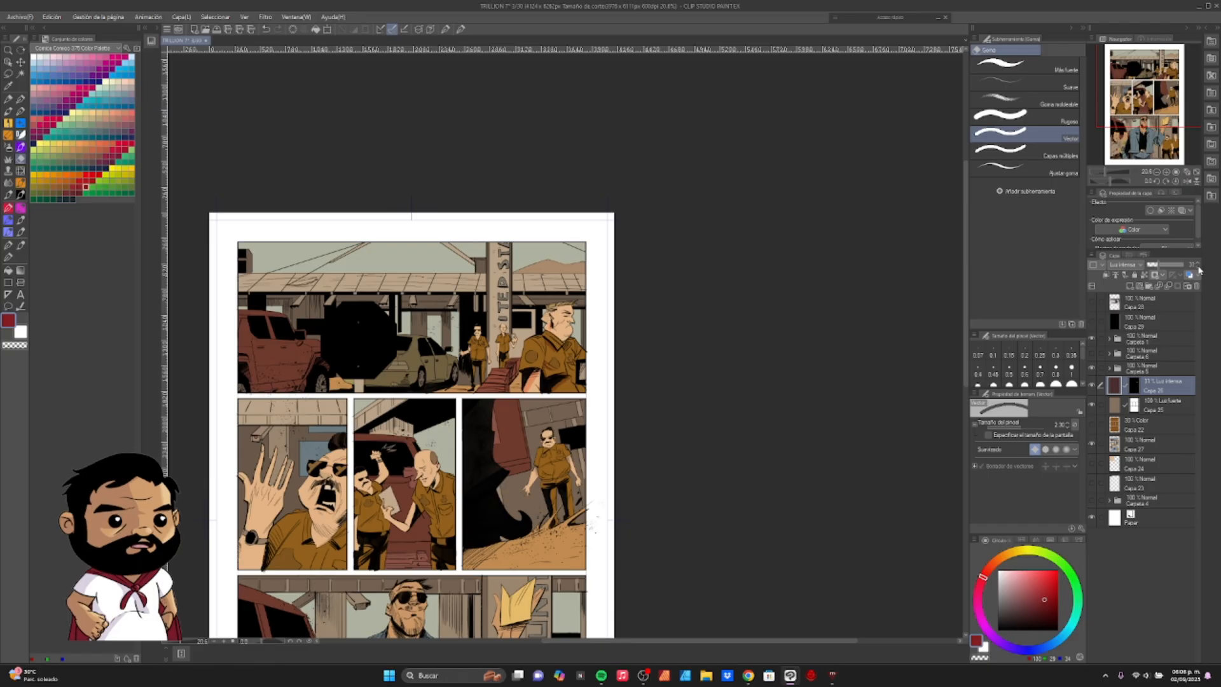
- Paint shadows on the foreground officer's eye socket, jaw, neck and shirt with the DAUB Ink Brush Almost Matte
click(1115, 174)
drag(1115, 178, 1110, 180)
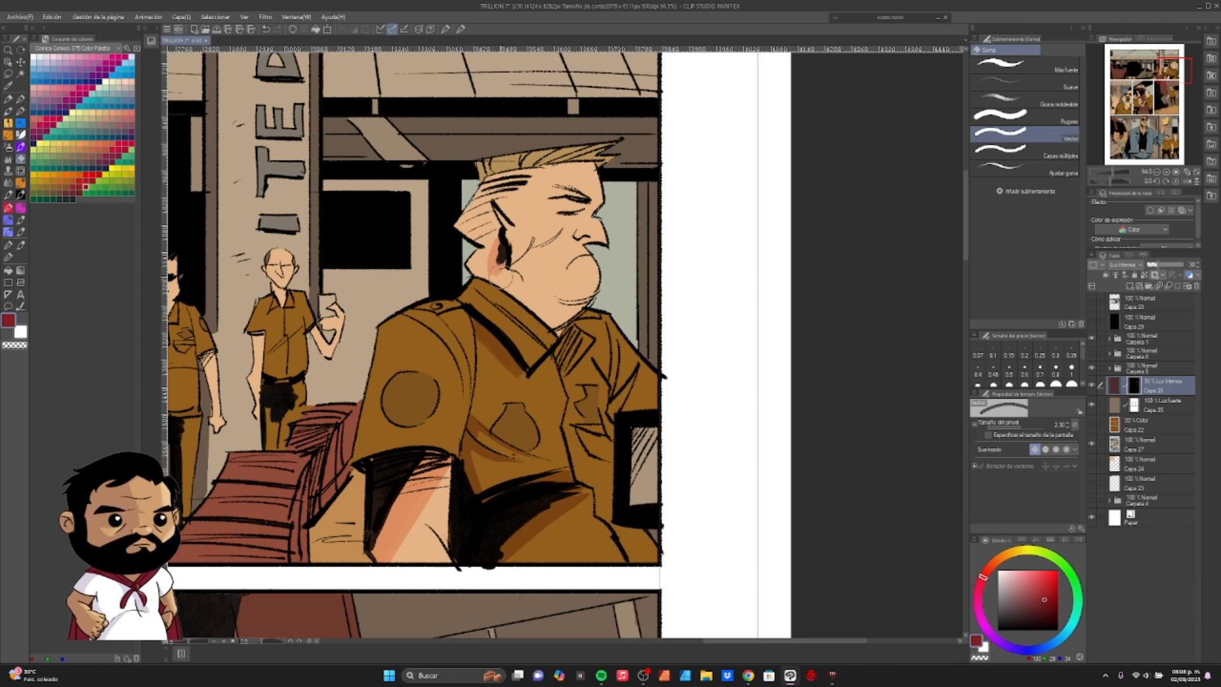
click(939, 19)
click(899, 181)
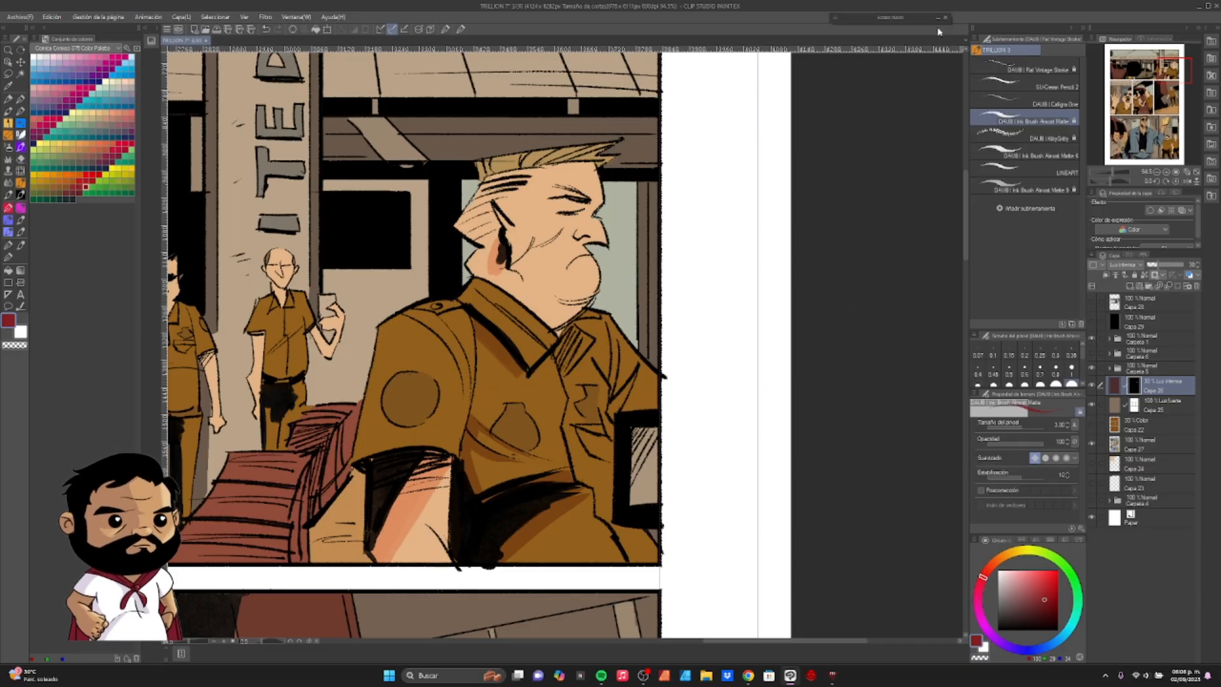
drag(562, 206, 584, 208)
mouse_move(494, 272)
mouse_down()
mouse_move(559, 328)
mouse_move(587, 307)
mouse_up()
drag(492, 207, 499, 227)
drag(547, 356, 570, 291)
mouse_move(657, 344)
mouse_down()
mouse_move(619, 318)
mouse_move(609, 274)
mouse_up()
drag(484, 329, 760, 406)
key(b)
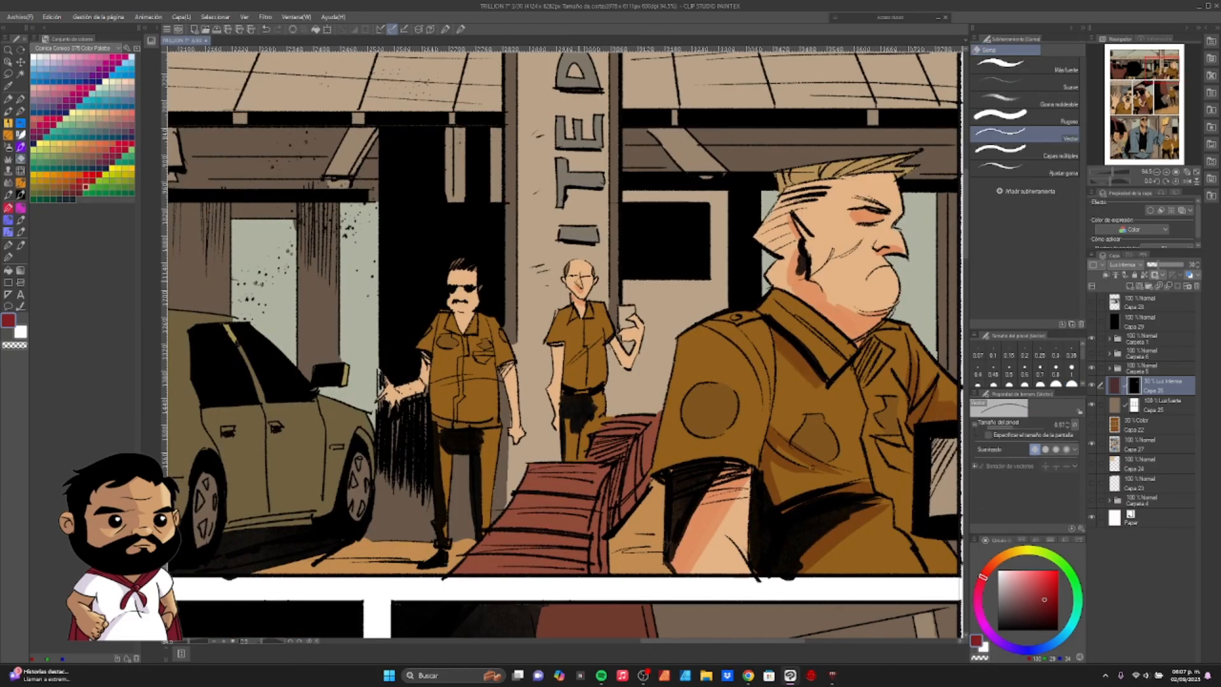
- Paint shadows over the belly and uniform of the background officer in sunglasses with a smaller DAUB Ink Brush Almost Matte
click(890, 18)
click(885, 179)
mouse_move(472, 291)
mouse_down()
mouse_move(551, 292)
mouse_move(598, 342)
mouse_up()
key(bracketleft)
key(bracketleft)
key(bracketleft)
key(bracketleft)
key(bracketleft)
key(bracketleft)
key(bracketleft)
key(bracketleft)
key(bracketright)
key(bracketright)
key(bracketright)
mouse_move(517, 363)
mouse_down()
mouse_move(577, 372)
mouse_move(583, 361)
mouse_up()
mouse_move(566, 375)
mouse_down()
mouse_move(576, 345)
mouse_move(543, 420)
mouse_up()
key(ctrl+z)
drag(538, 370, 538, 415)
drag(580, 363, 579, 451)
- Paint shadows along the side of the red stepped structure beside the foreground officer in the first panel
mouse_move(684, 420)
mouse_down()
mouse_move(655, 403)
mouse_move(659, 479)
mouse_up()
drag(714, 357, 689, 422)
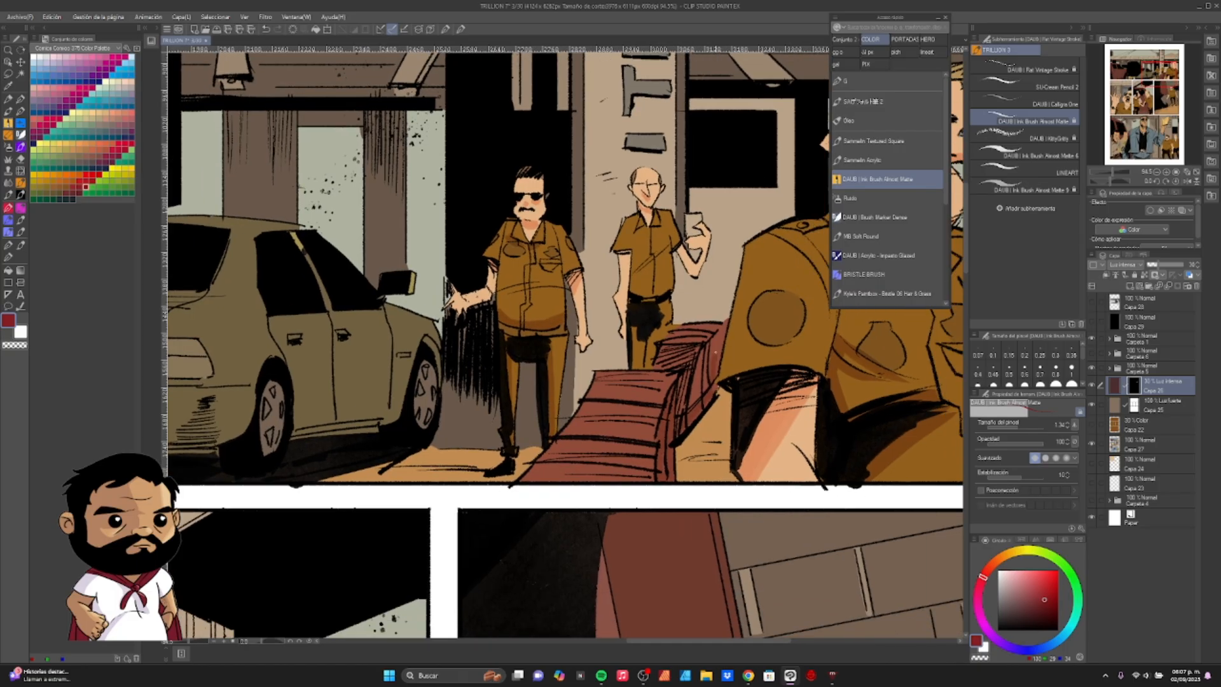
drag(723, 332, 691, 407)
drag(642, 446, 778, 367)
drag(672, 378, 594, 395)
scroll(610, 360, down, 1)
drag(547, 318, 687, 395)
scroll(572, 344, down, 4)
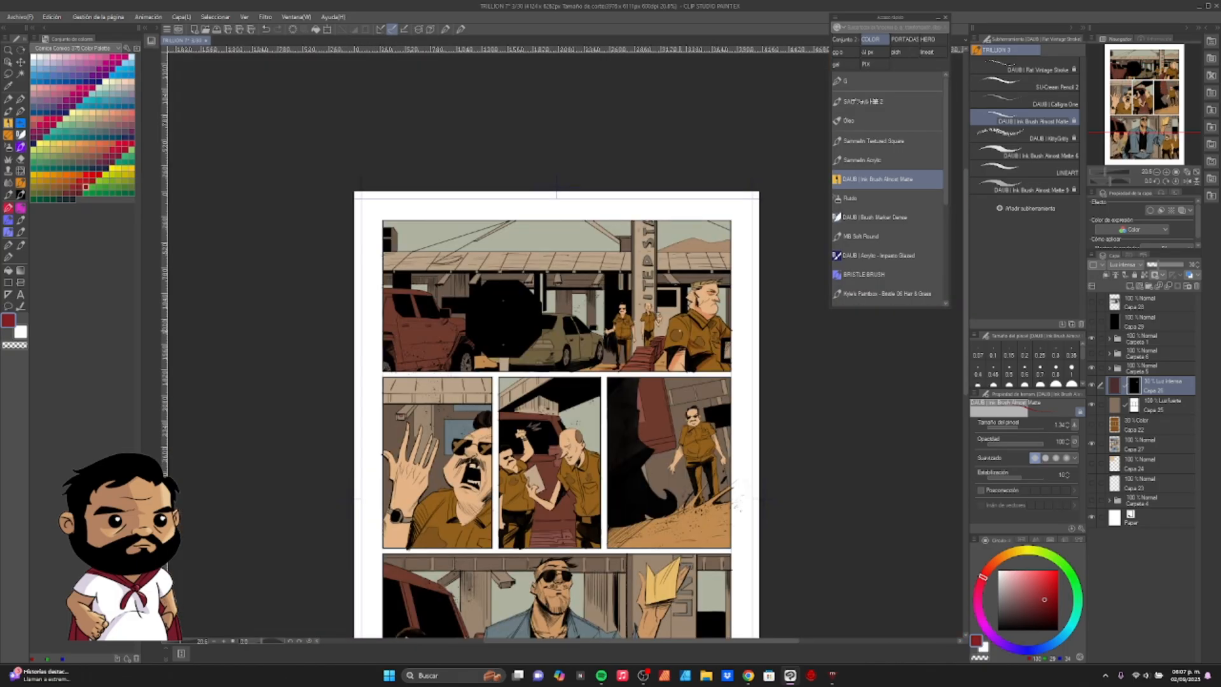
scroll(639, 298, up, 4)
drag(652, 102, 676, 98)
drag(665, 130, 647, 246)
drag(641, 155, 668, 144)
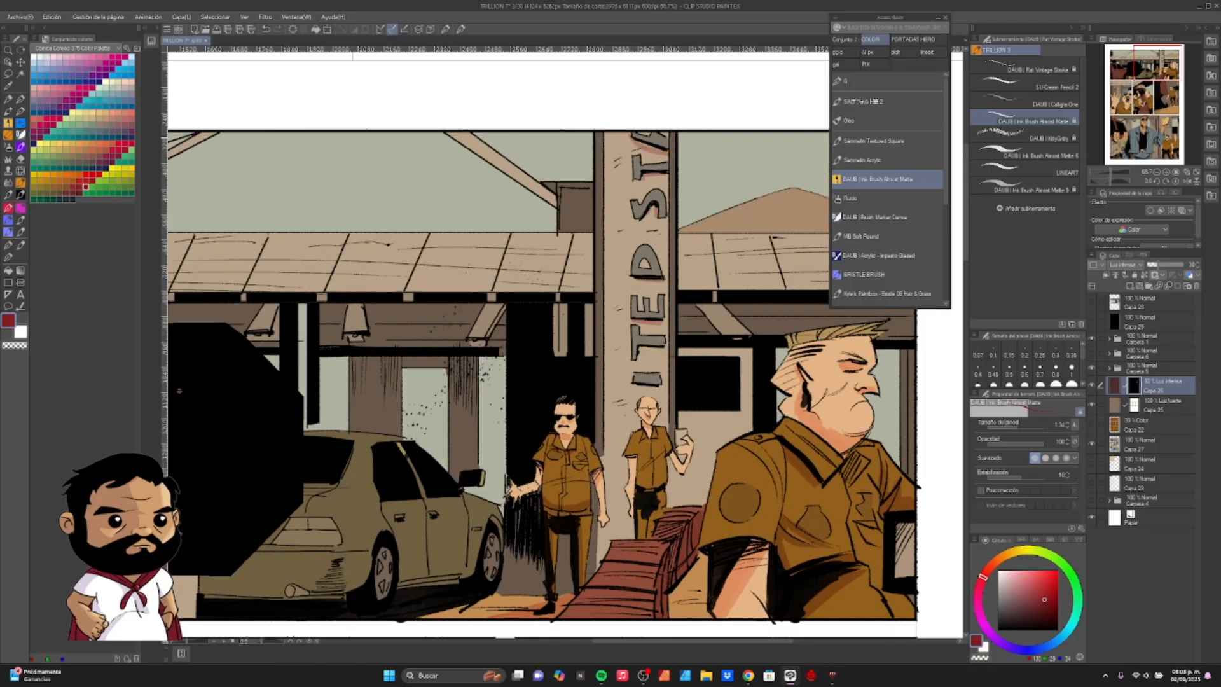
key(ctrl+z)
mouse_move(646, 267)
mouse_down()
mouse_move(662, 192)
mouse_move(686, 280)
mouse_up()
drag(608, 351, 961, 346)
scroll(700, 347, down, 1)
mouse_move(662, 357)
mouse_down()
mouse_move(507, 365)
mouse_move(648, 342)
mouse_up()
drag(398, 263, 418, 264)
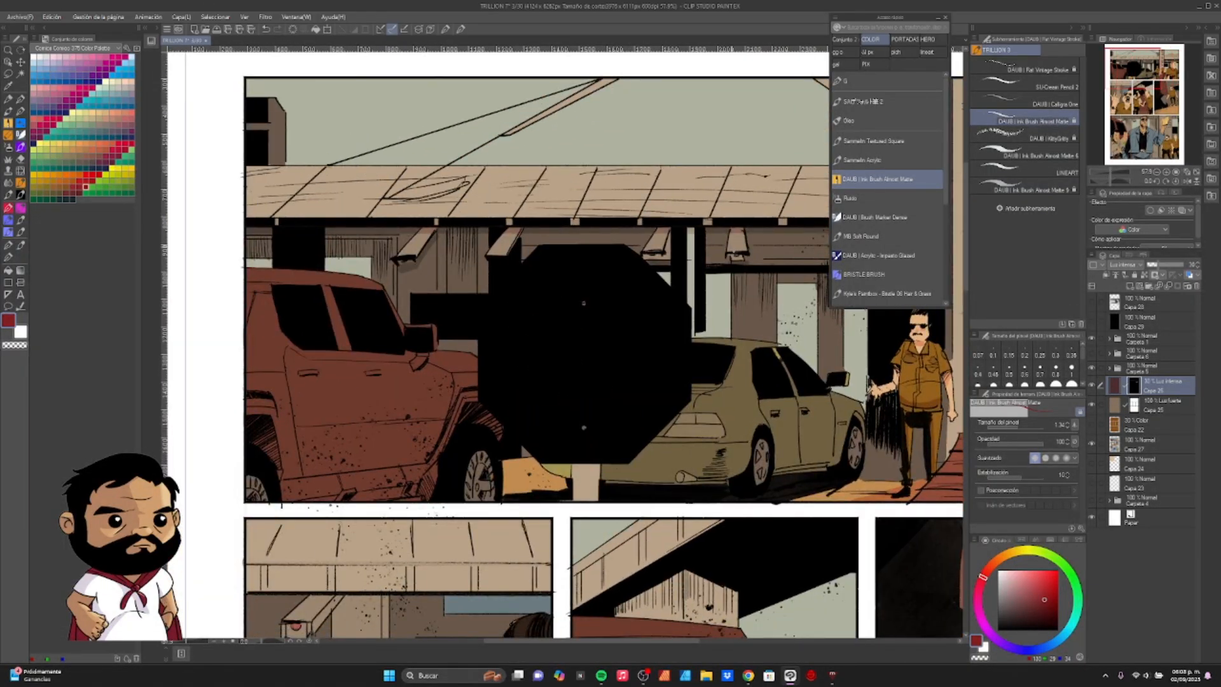
- Paint diagonal shadow stripes on the short post beneath the black octagonal sign in the first panel
mouse_move(554, 305)
mouse_down()
mouse_move(305, 329)
mouse_move(402, 228)
mouse_up()
drag(394, 390, 420, 400)
drag(402, 389, 422, 400)
mouse_move(446, 393)
mouse_down()
mouse_move(422, 420)
mouse_move(420, 402)
mouse_move(422, 421)
mouse_up()
key(ctrl+z)
key(ctrl+z)
key(ctrl+z)
key(ctrl+z)
drag(416, 388, 417, 399)
mouse_move(450, 389)
mouse_down()
mouse_move(462, 404)
mouse_move(597, 369)
mouse_move(576, 396)
mouse_up()
key(ctrl+z)
- Enlarge the brush to 6.00 and shade the lower body of the parked car in the first panel
mouse_move(597, 368)
mouse_down()
mouse_move(550, 401)
mouse_move(460, 388)
mouse_move(506, 400)
mouse_move(550, 384)
mouse_move(497, 369)
mouse_move(605, 406)
mouse_up()
key(bracketright)
key(bracketright)
key(bracketright)
key(bracketright)
key(bracketright)
key(bracketright)
key(bracketright)
drag(703, 360, 698, 390)
key(ctrl+z)
drag(622, 396, 688, 382)
- Paint shadows on the lower body of the red truck in the first panel
drag(382, 381, 678, 314)
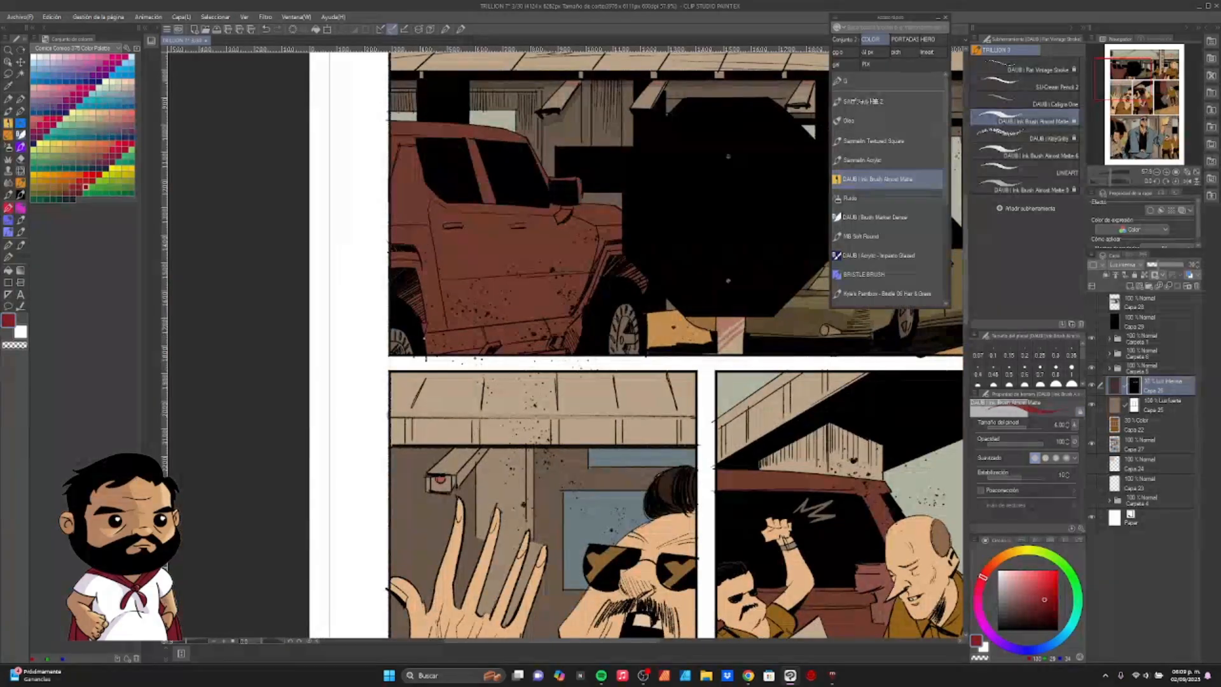
drag(563, 315, 425, 346)
drag(508, 318, 456, 369)
drag(368, 350, 357, 368)
drag(484, 331, 523, 341)
drag(500, 294, 512, 289)
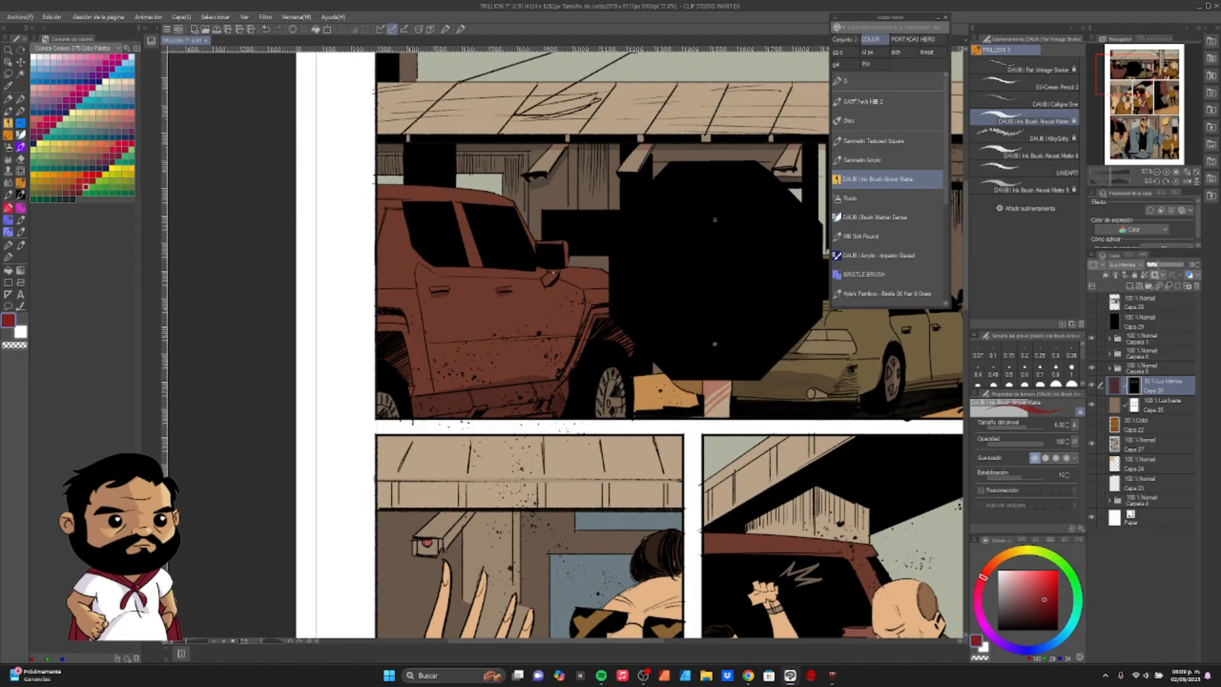
- Paint shadows on the shouting officer's nose and around his mouth in the second row's first panel
drag(560, 445, 536, 187)
drag(618, 386, 598, 405)
drag(600, 419, 614, 426)
drag(593, 474, 631, 488)
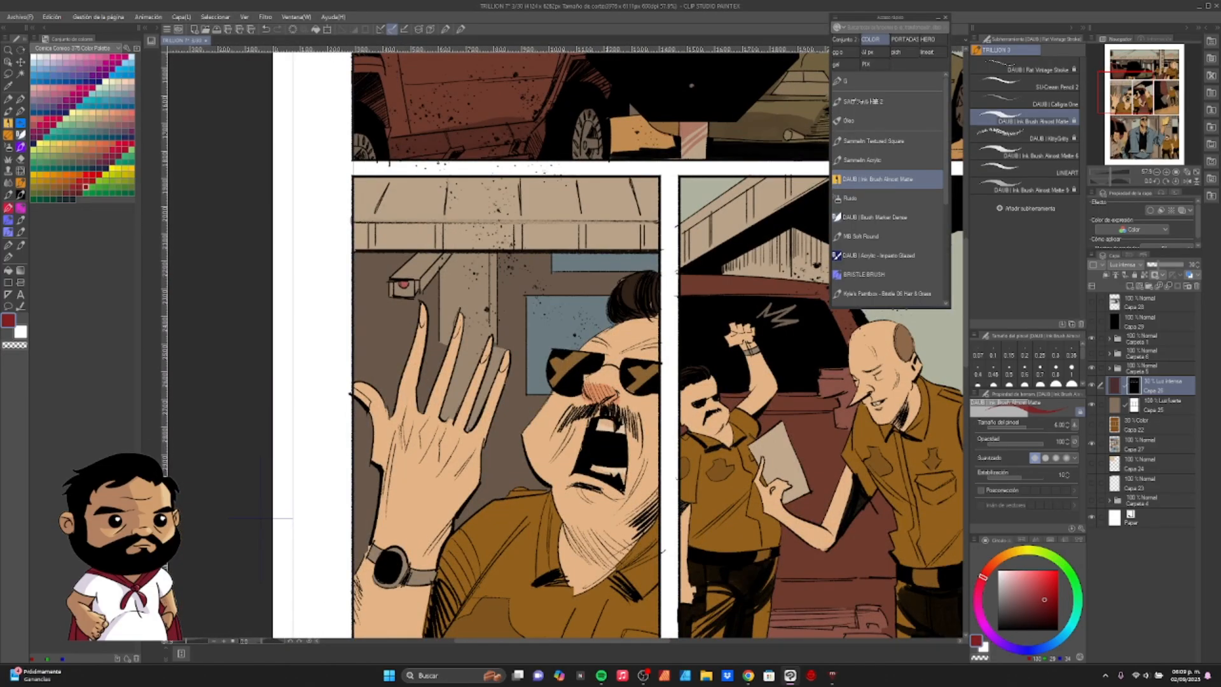
- Paint shadows between the knuckles and near the wrist of the shouting officer's raised hand
drag(496, 445, 557, 369)
mouse_move(501, 346)
mouse_down()
mouse_move(485, 383)
mouse_move(466, 378)
mouse_up()
drag(520, 360, 499, 396)
drag(522, 407, 539, 343)
key(ctrl+z)
drag(448, 429, 508, 446)
- Paint shadows on the shouting officer's neck, collar and shirt, and switch to the vector eraser
mouse_move(641, 386)
mouse_down()
mouse_move(674, 414)
mouse_move(731, 369)
mouse_up()
mouse_move(703, 407)
mouse_down()
mouse_move(656, 444)
mouse_move(713, 468)
mouse_up()
drag(649, 445, 620, 455)
key(e)
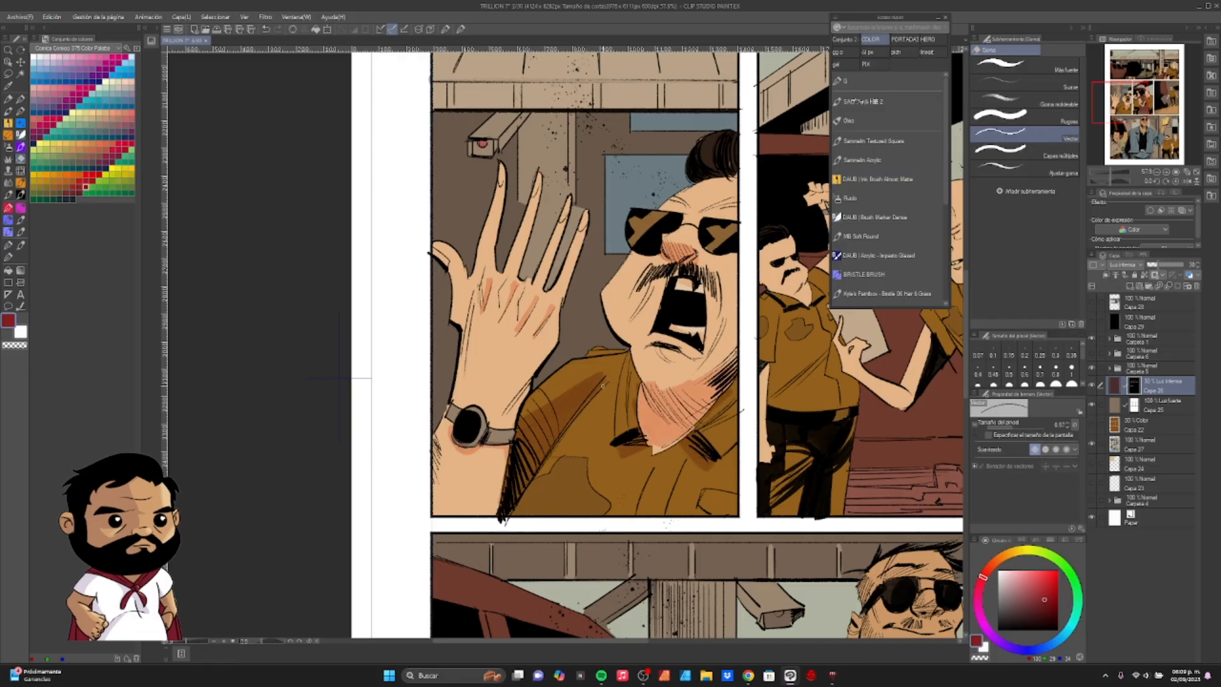
- Paint shadows on the raised-fist officer's lowered arm and the bald officer's neck in the second row's middle panel
drag(339, 378, 254, 359)
click(878, 179)
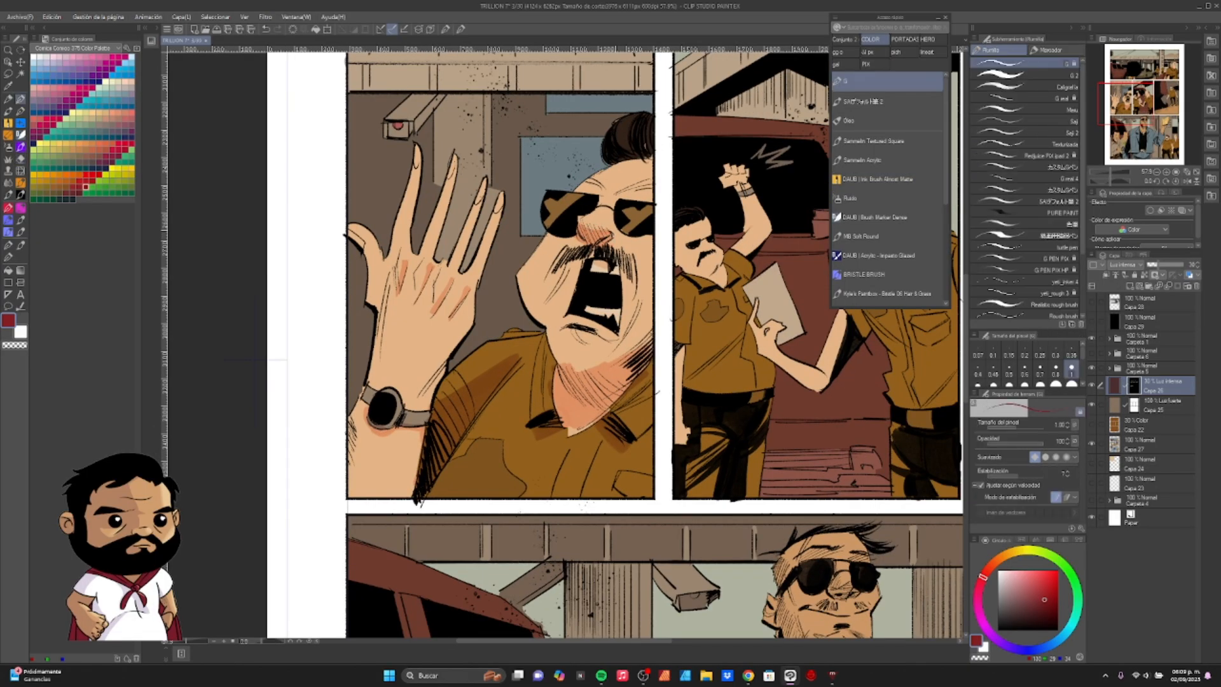
drag(752, 248, 630, 270)
drag(556, 381, 554, 456)
drag(749, 253, 637, 318)
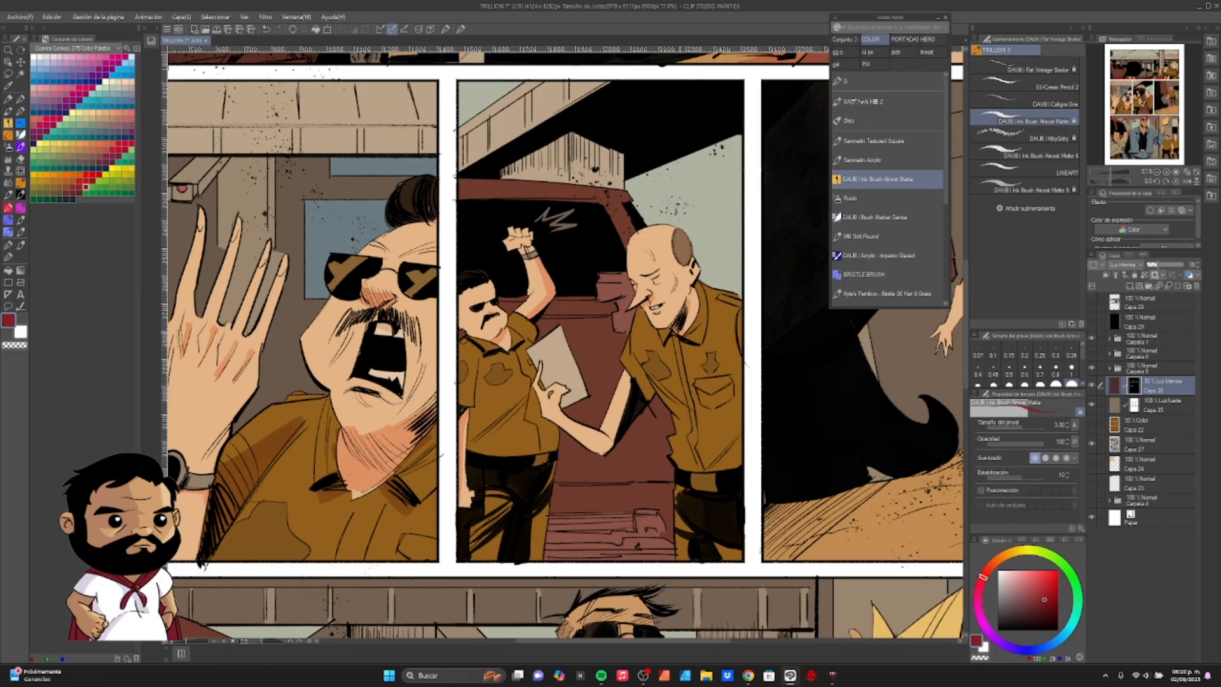
drag(694, 265, 693, 281)
drag(688, 299, 687, 329)
- Paint shadows on the neck and face of the man in the denim jacket in the bottom panel
mouse_move(729, 455)
mouse_down()
mouse_move(511, 411)
mouse_move(597, 454)
mouse_move(731, 54)
mouse_up()
mouse_move(617, 255)
mouse_down()
mouse_move(638, 259)
mouse_move(590, 320)
mouse_up()
drag(554, 273, 552, 285)
drag(618, 297, 636, 293)
key(e)
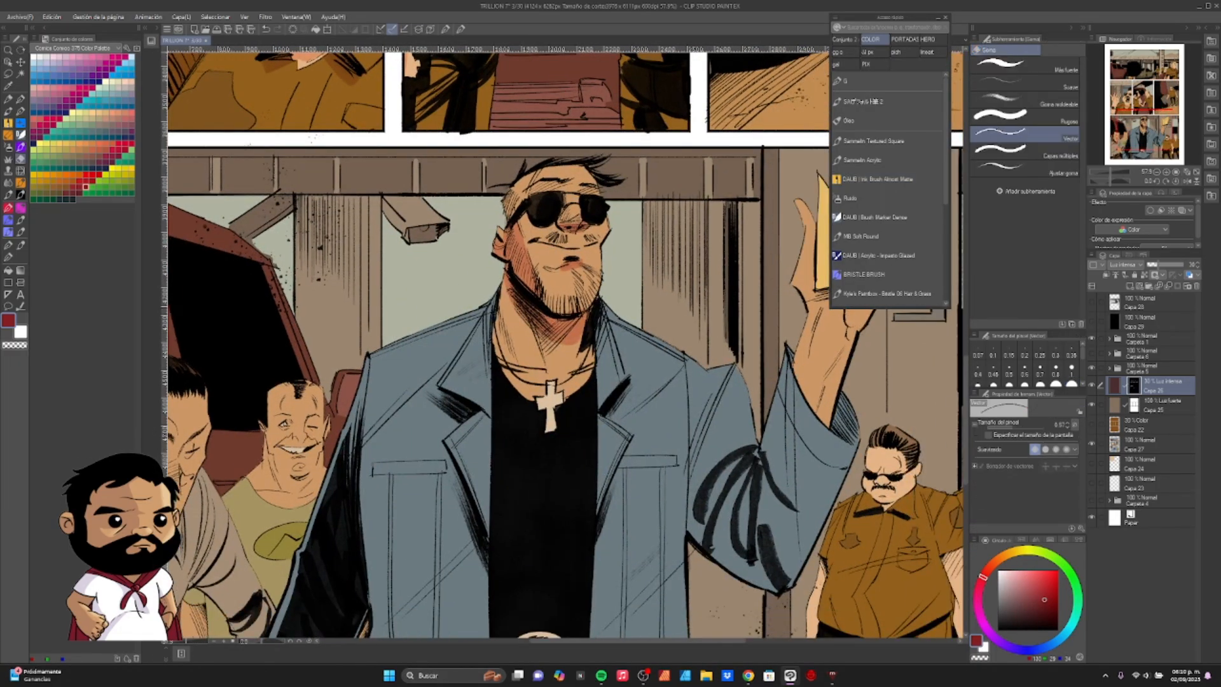
- Paint shadows on the bald officer's arm and hand and the raised-fist officer's shirt in the second row's middle panel
click(886, 180)
key(e)
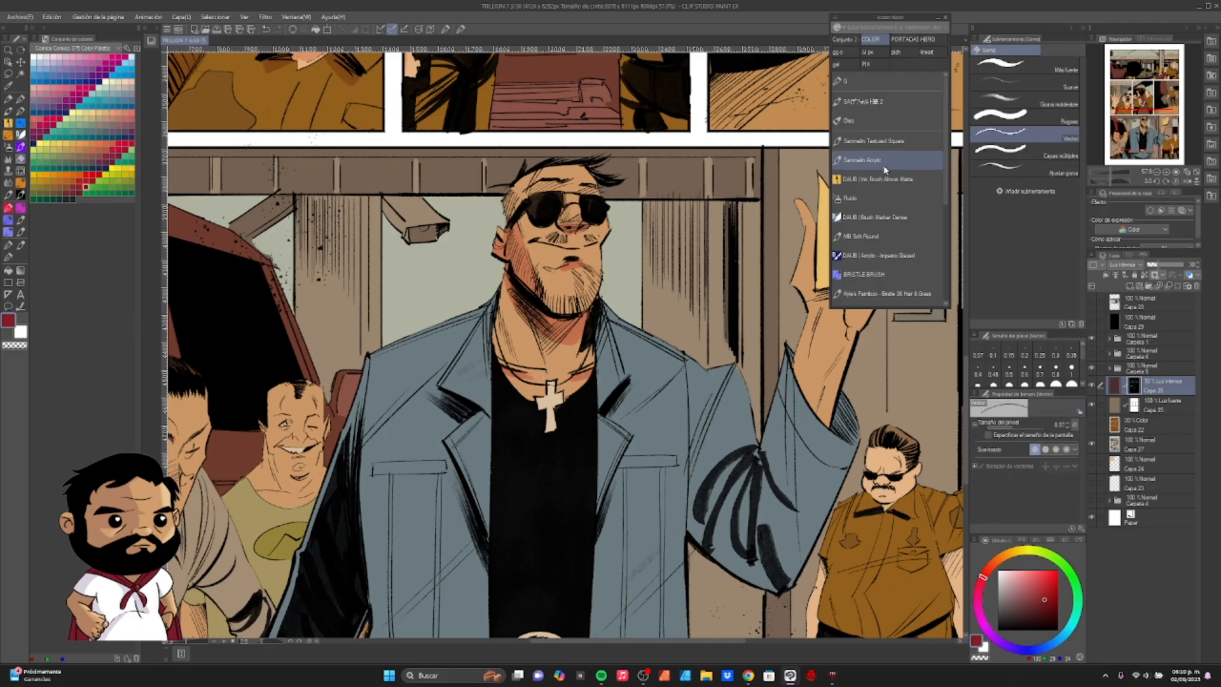
click(886, 179)
drag(619, 117, 525, 412)
drag(481, 244, 454, 318)
drag(399, 280, 453, 318)
drag(407, 262, 392, 285)
drag(321, 313, 405, 300)
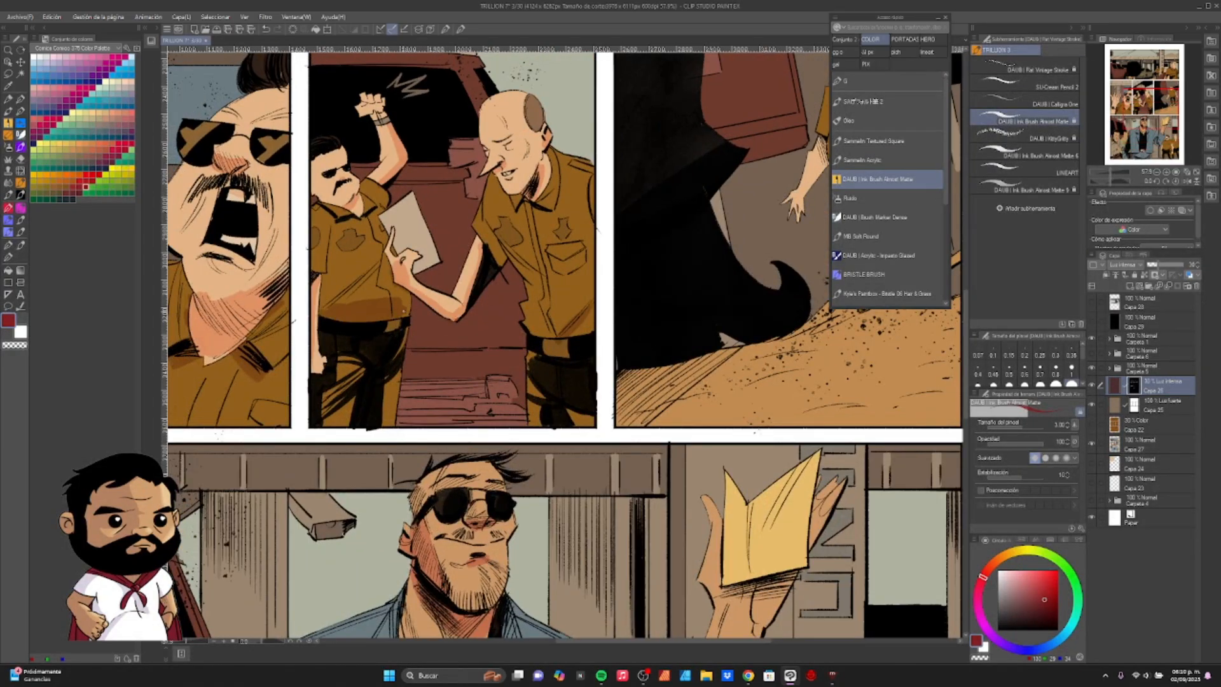
- Paint shadows on the raised-fist officer's trousers and the bald officer's face and neck in the same panel
drag(358, 366, 324, 424)
drag(397, 374, 385, 426)
drag(500, 359, 614, 463)
mouse_move(425, 291)
mouse_down()
mouse_move(444, 306)
mouse_move(404, 313)
mouse_up()
mouse_move(562, 343)
mouse_down()
mouse_move(566, 377)
mouse_move(612, 386)
mouse_up()
drag(622, 373, 659, 361)
drag(621, 313, 594, 324)
drag(610, 280, 519, 309)
drag(520, 272, 507, 318)
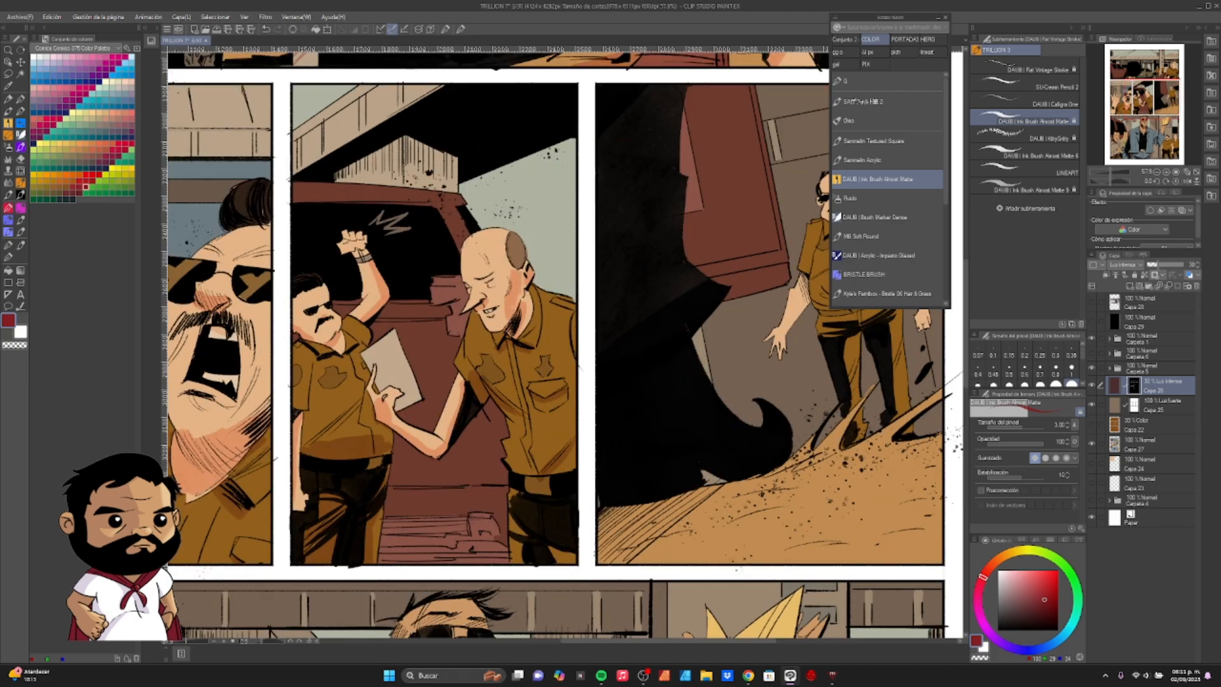
- Paint shadows on the arms, shirt and trousers of the walking officer in the second row's last panel
drag(681, 292, 468, 327)
drag(596, 312, 570, 384)
drag(602, 337, 690, 313)
drag(647, 369, 637, 447)
mouse_move(607, 358)
mouse_down()
mouse_move(618, 371)
mouse_move(682, 344)
mouse_up()
drag(681, 353, 690, 455)
drag(679, 282, 706, 342)
drag(557, 339, 558, 622)
drag(681, 190, 693, 203)
- Paint shadows on the shirt of the leaning long-haired man in the bottom panel, and undo the last stroke
key(ctrl+minus)
key(ctrl+minus)
key(ctrl+minus)
mouse_move(544, 436)
mouse_down()
mouse_move(647, 335)
mouse_move(676, 233)
mouse_up()
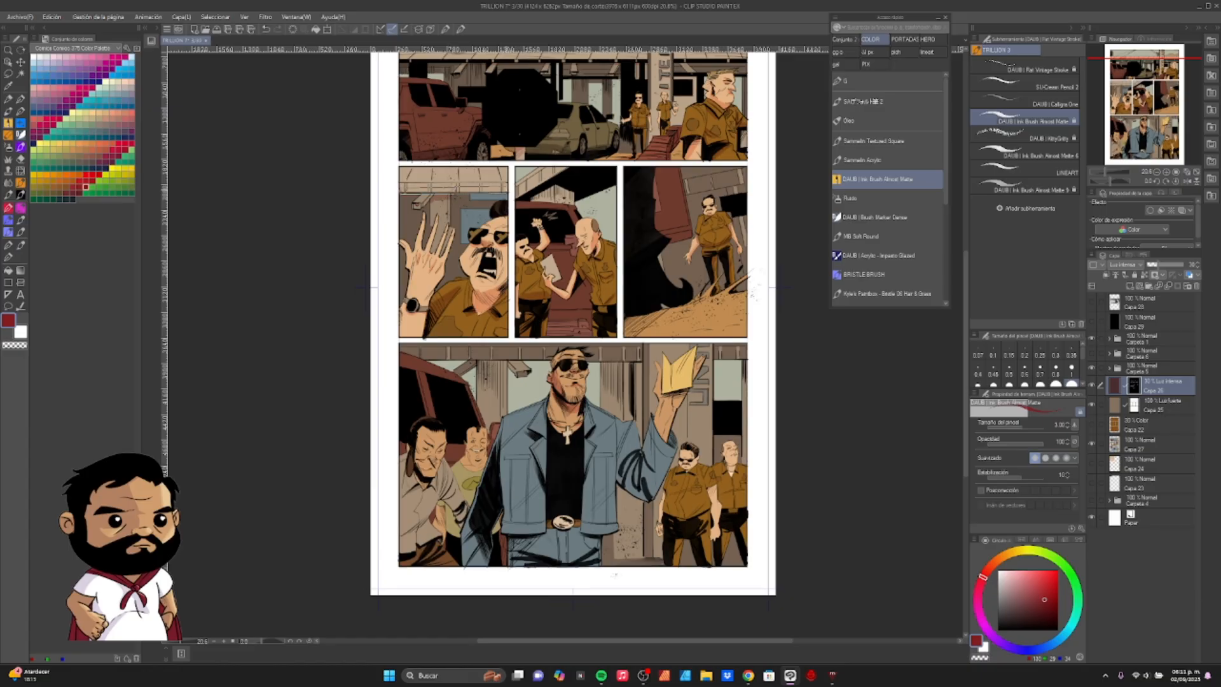
drag(447, 195, 474, 119)
drag(445, 413, 433, 423)
drag(469, 398, 482, 463)
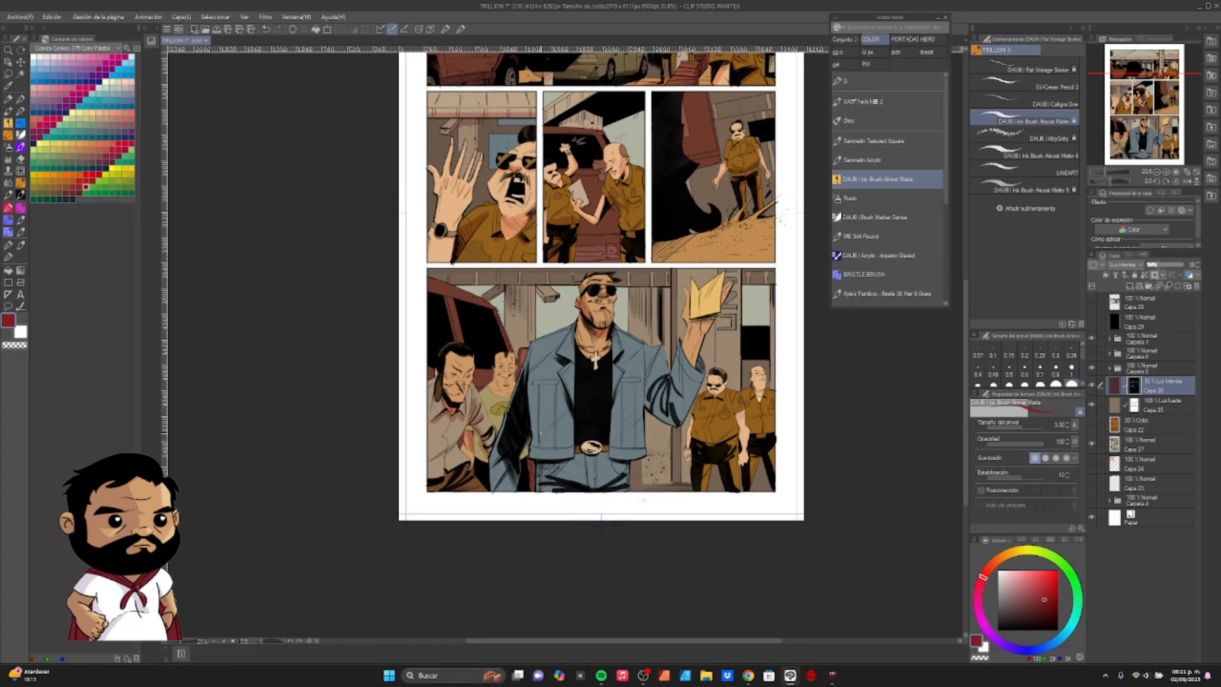
key(ctrl+z)
- Paint shadows on the front, lapels and raised sleeve of the denim jacket in the bottom panel
drag(560, 374, 573, 425)
drag(625, 374, 614, 412)
mouse_move(665, 377)
mouse_down()
mouse_move(653, 410)
mouse_move(669, 420)
mouse_up()
mouse_move(702, 373)
mouse_down()
mouse_move(676, 400)
mouse_move(683, 418)
mouse_move(646, 424)
mouse_up()
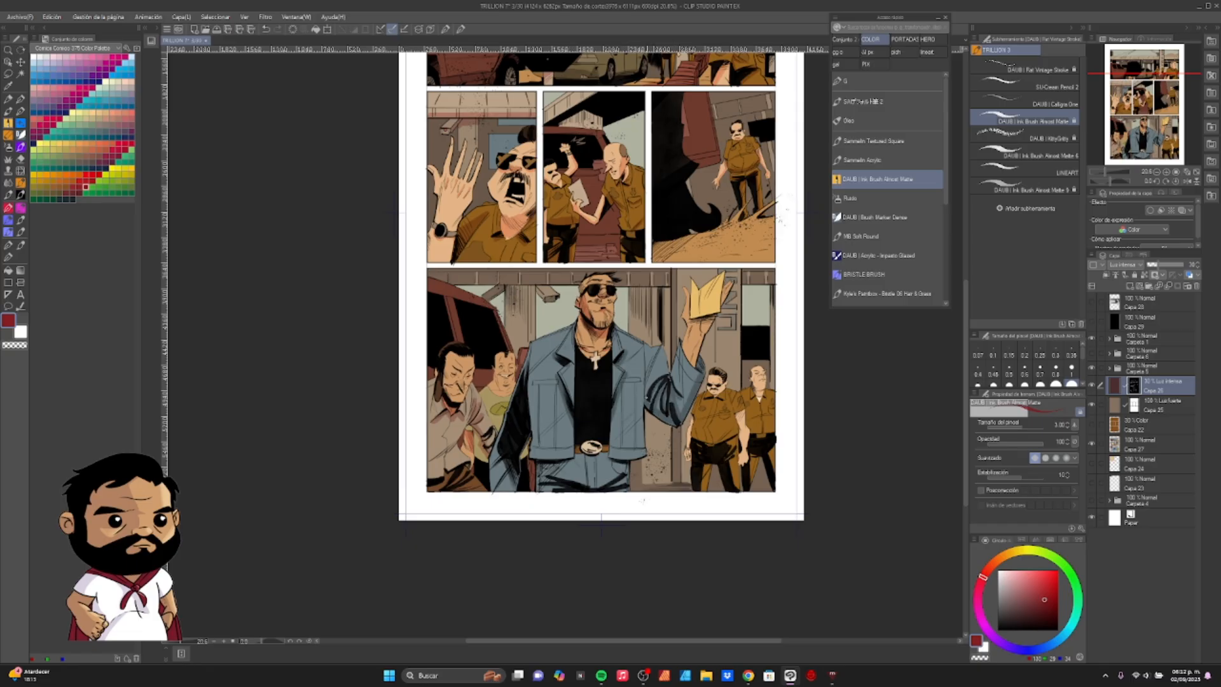
drag(651, 369, 687, 310)
scroll(568, 345, up, 6)
drag(707, 246, 715, 268)
drag(681, 223, 720, 231)
drag(670, 181, 685, 212)
- Paint shadows under the denim jacket's hem, around the belt, on the jeans and on the lowered sleeve
mouse_move(665, 477)
mouse_down()
mouse_move(643, 397)
mouse_move(565, 426)
mouse_up()
drag(722, 397, 770, 416)
drag(623, 458, 563, 469)
drag(765, 440, 726, 460)
mouse_move(649, 377)
mouse_down()
mouse_move(711, 386)
mouse_move(662, 391)
mouse_up()
drag(724, 367, 708, 387)
key(e)
click(888, 177)
drag(514, 400, 475, 470)
drag(517, 433, 493, 470)
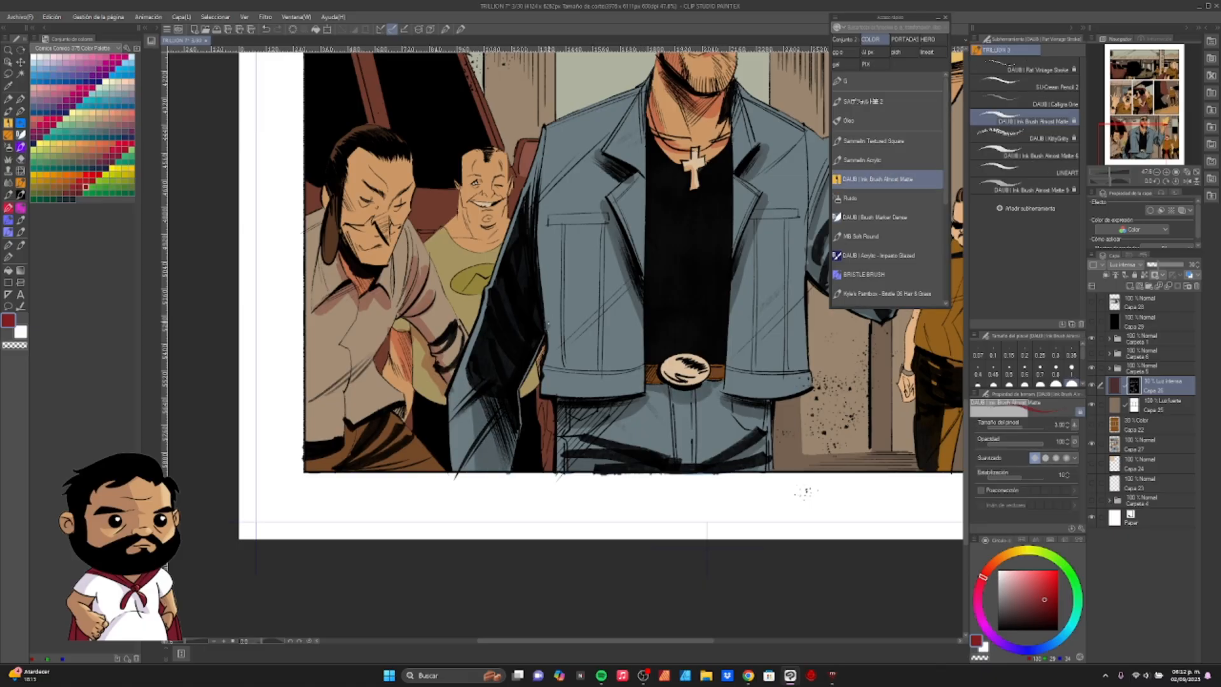
- Paint shadows on the raised forearm and hand of the man holding the yellow paper
key(e)
click(889, 179)
drag(546, 228, 605, 227)
drag(795, 254, 612, 327)
key(ctrl+z)
alt+click(709, 242)
mouse_move(710, 223)
mouse_down()
mouse_move(718, 334)
mouse_move(709, 278)
mouse_move(740, 258)
mouse_up()
alt+click(706, 229)
mouse_move(739, 248)
mouse_down()
mouse_move(763, 149)
mouse_move(733, 151)
mouse_up()
mouse_move(767, 146)
mouse_down()
mouse_move(660, 272)
mouse_move(692, 200)
mouse_up()
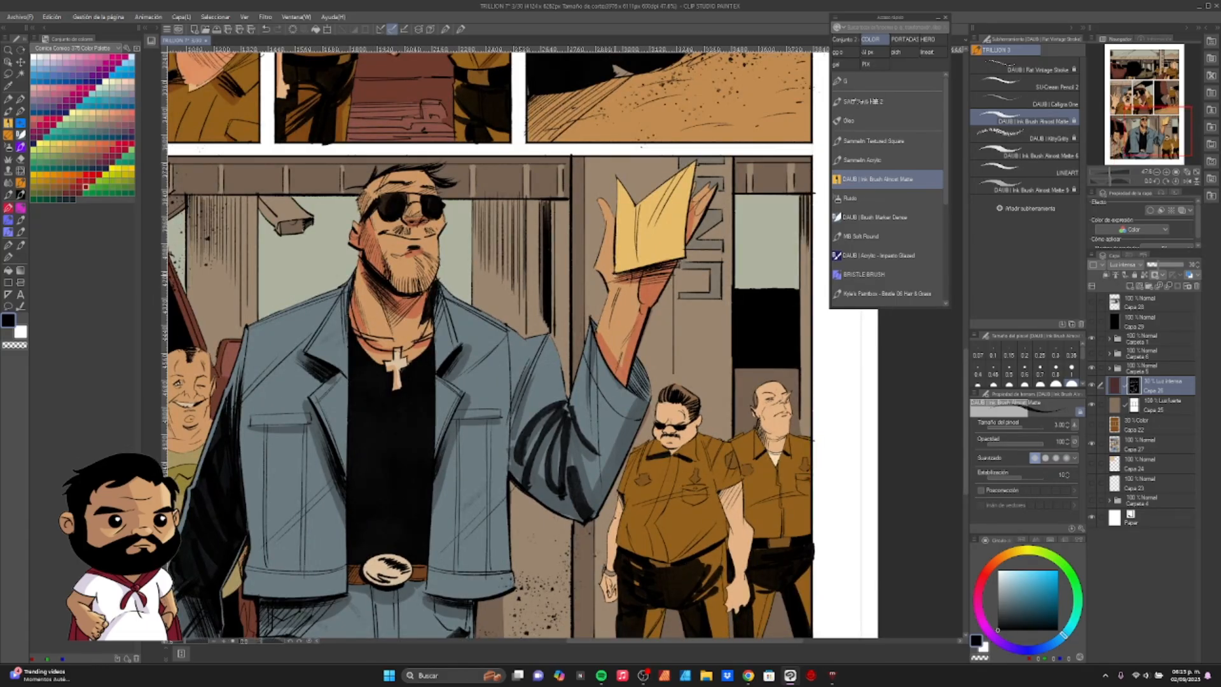
drag(610, 250, 618, 282)
mouse_move(537, 360)
mouse_down()
mouse_move(648, 299)
mouse_move(629, 385)
mouse_move(625, 353)
mouse_up()
- Paint shadows on the leaning long-haired man's shirt and arm in the bottom panel
key(e)
drag(1110, 172, 1112, 173)
click(890, 179)
drag(541, 381, 689, 307)
drag(528, 349, 567, 391)
mouse_move(567, 391)
mouse_down()
mouse_move(617, 299)
mouse_move(589, 369)
mouse_up()
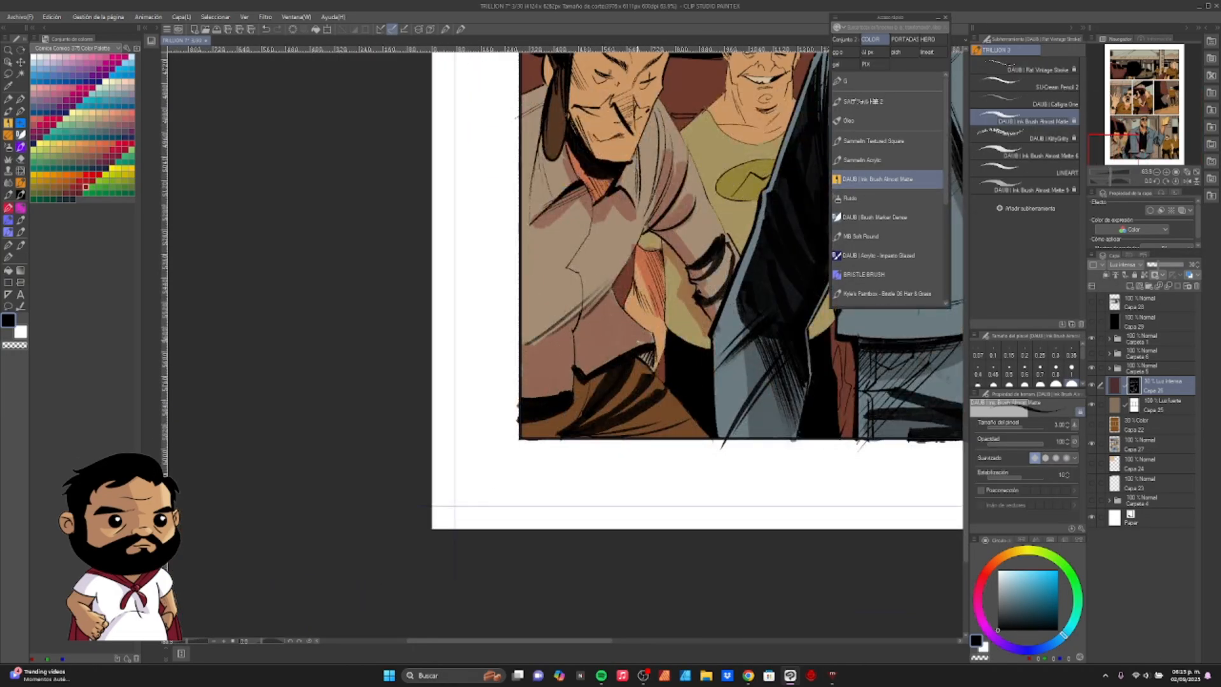
key(e)
drag(654, 336, 658, 372)
key(p)
- Paint shadows around the leaning man's eyes and nose, by his ear and near his collar
drag(636, 190, 362, 378)
drag(338, 297, 364, 330)
drag(356, 312, 517, 320)
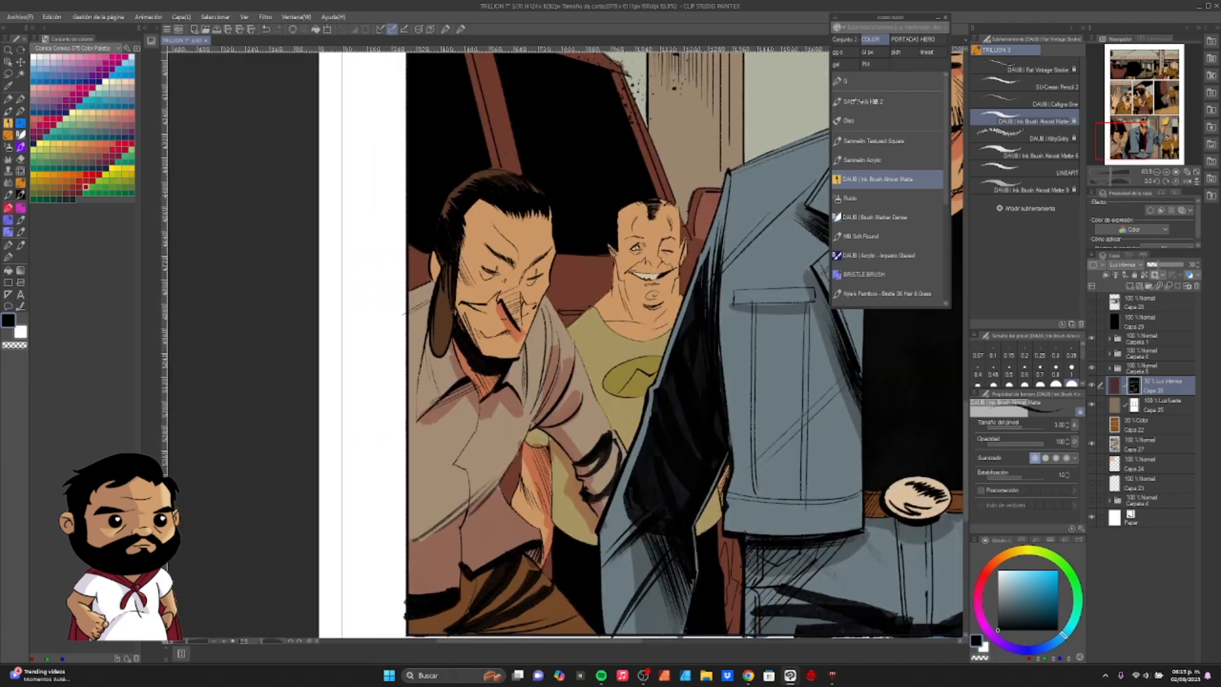
drag(482, 244, 511, 272)
drag(545, 254, 523, 276)
drag(440, 264, 435, 281)
drag(450, 349, 424, 361)
- Paint shadows around the eyes and on the face of the smiling man in the green shirt
drag(610, 287, 534, 304)
mouse_move(540, 297)
mouse_down()
mouse_move(563, 329)
mouse_move(601, 301)
mouse_up()
drag(569, 282, 579, 290)
key(ctrl+z)
mouse_move(550, 267)
mouse_down()
mouse_move(567, 256)
mouse_move(599, 267)
mouse_up()
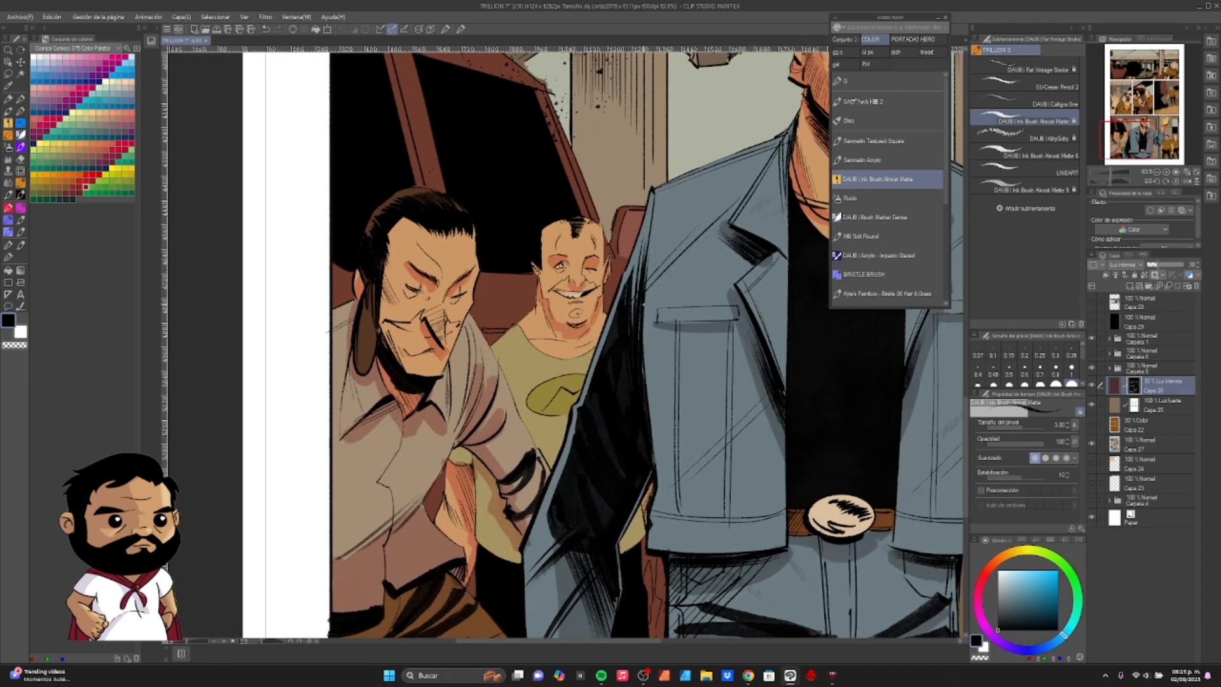
- Paint shadows under the sunglasses, on the ear and on the neck of the moustached officer behind the raised arm
drag(1111, 172, 1106, 172)
drag(925, 312, 725, 298)
drag(567, 347, 888, 241)
mouse_move(700, 306)
mouse_down()
mouse_move(646, 313)
mouse_move(639, 302)
mouse_up()
key(e)
click(910, 184)
drag(539, 276, 573, 297)
drag(659, 259, 698, 249)
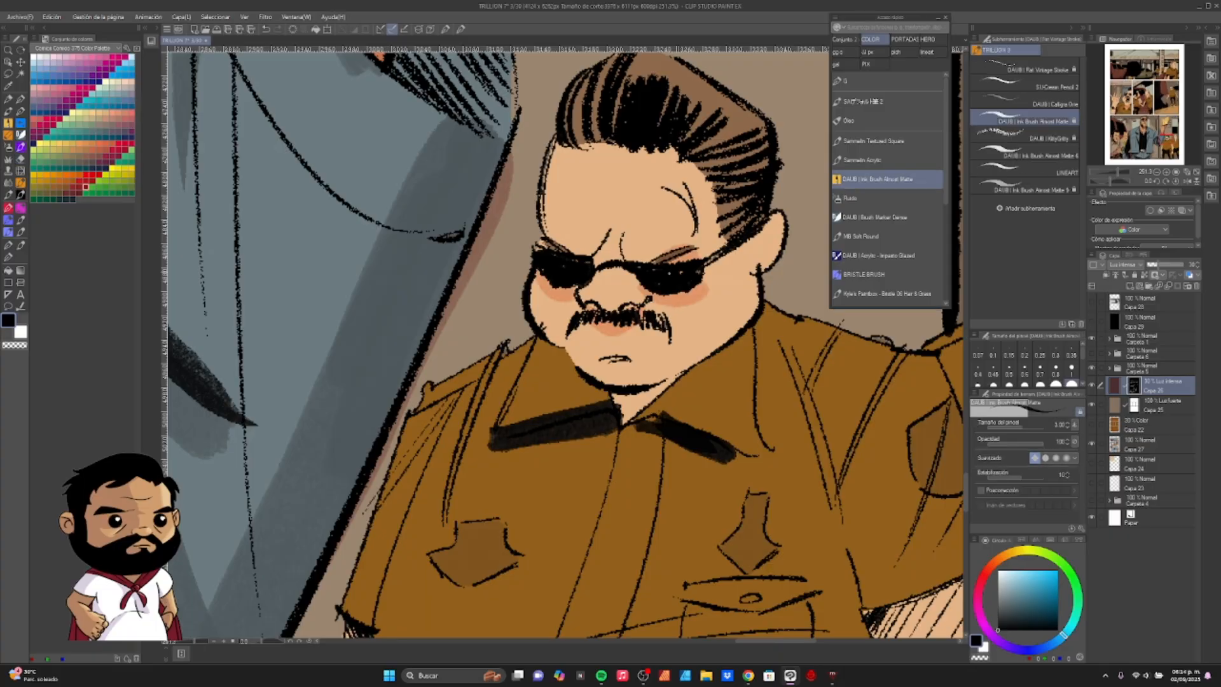
drag(770, 232, 759, 266)
drag(723, 358, 626, 410)
- Paint shadows along the moustached officer's arms and on his trousers in the bottom panel
click(1106, 172)
click(1167, 173)
triple_click(1167, 172)
mouse_move(553, 374)
mouse_down()
mouse_move(609, 376)
mouse_move(591, 376)
mouse_up()
key(e)
click(888, 179)
drag(514, 421, 498, 565)
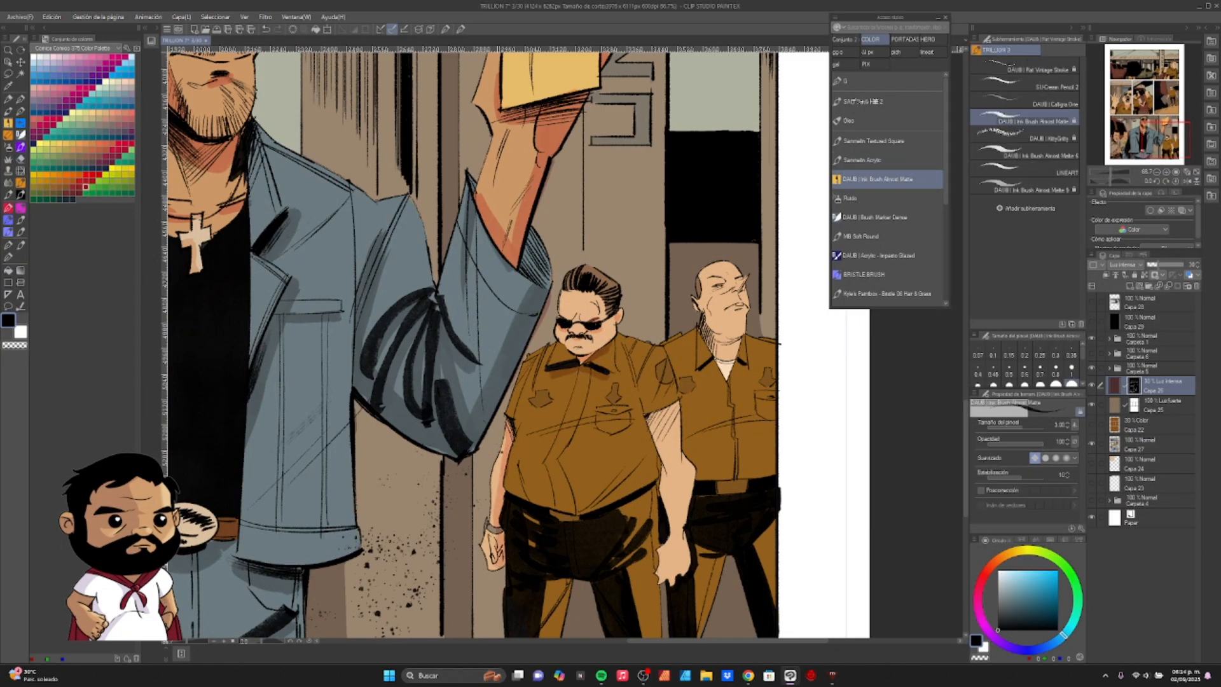
drag(648, 446, 603, 381)
mouse_move(607, 353)
mouse_down()
mouse_move(630, 453)
mouse_move(618, 493)
mouse_up()
drag(623, 492, 614, 595)
drag(591, 465, 581, 508)
drag(507, 453, 531, 454)
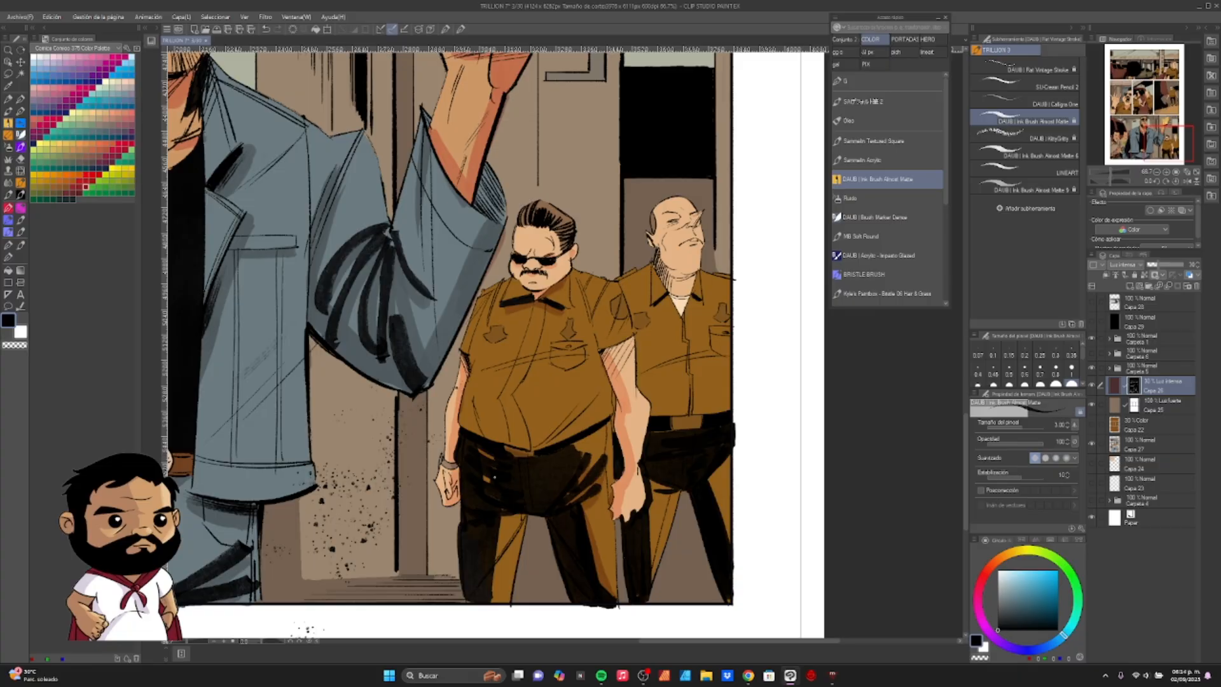
- Paint shadows on the moustached officer's trouser leg and along the sides and lower edge of his shirt
drag(507, 517, 495, 598)
drag(610, 420, 580, 451)
drag(600, 349, 608, 420)
drag(470, 367, 465, 434)
drag(592, 404, 534, 448)
drag(485, 432, 497, 442)
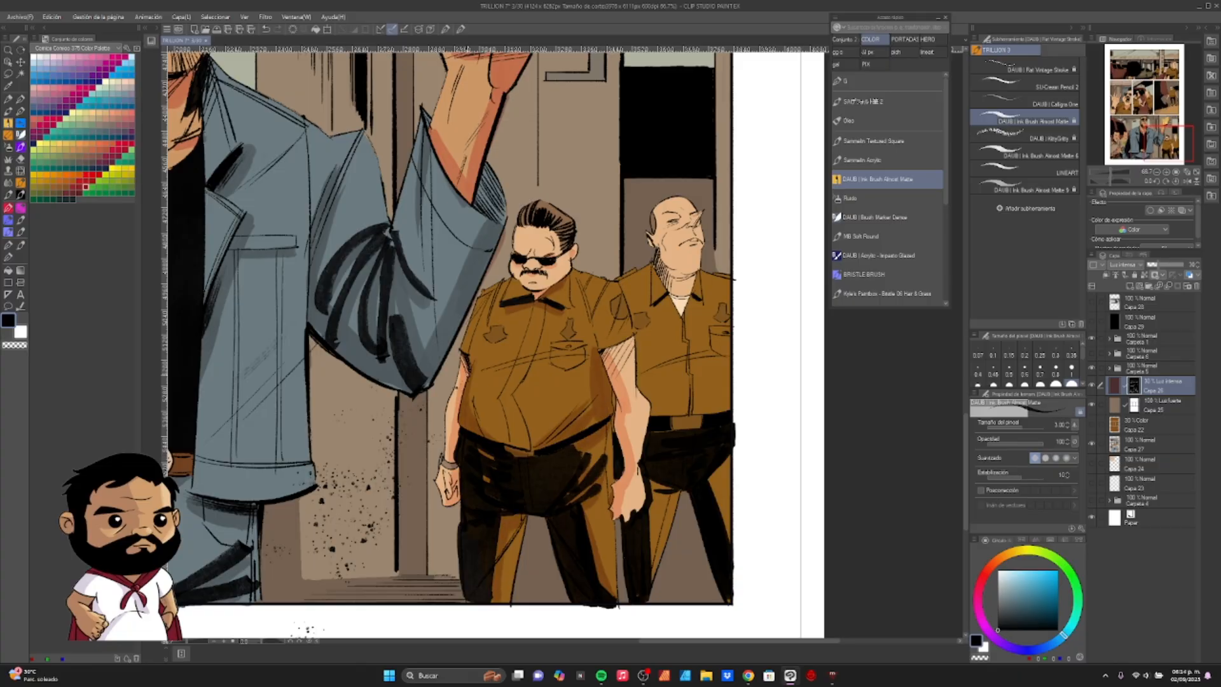
- Paint shadows on the bottom panel's bald officer's face, neck and collar, and undo the last shoulder stroke
mouse_move(661, 261)
mouse_down()
mouse_move(694, 276)
mouse_move(668, 264)
mouse_up()
drag(566, 270, 539, 287)
mouse_move(702, 213)
mouse_down()
mouse_move(691, 231)
mouse_move(697, 219)
mouse_up()
drag(670, 297, 658, 310)
drag(690, 297, 705, 308)
drag(651, 263, 620, 280)
key(ctrl+z)
- Paint shadows on the bald officer's shirt above the belt and on his trouser legs
mouse_move(648, 406)
mouse_down()
mouse_move(663, 414)
mouse_move(730, 393)
mouse_up()
drag(652, 580, 613, 537)
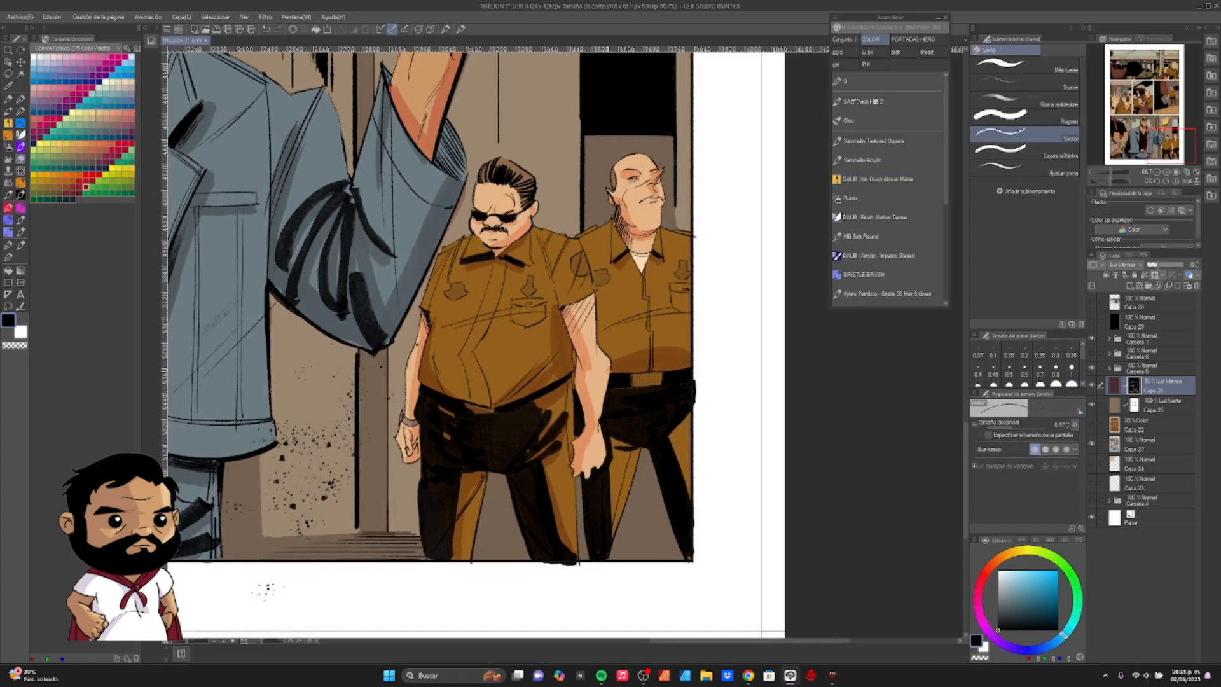
drag(638, 449, 615, 507)
drag(635, 439, 612, 519)
drag(671, 431, 689, 496)
- Paint shadows on the forehead above the sunglasses of the man in the denim jacket
drag(636, 463, 560, 463)
mouse_move(610, 343)
mouse_down()
mouse_move(724, 433)
mouse_move(719, 483)
mouse_up()
drag(571, 496, 648, 496)
drag(618, 223, 652, 231)
drag(673, 231, 693, 226)
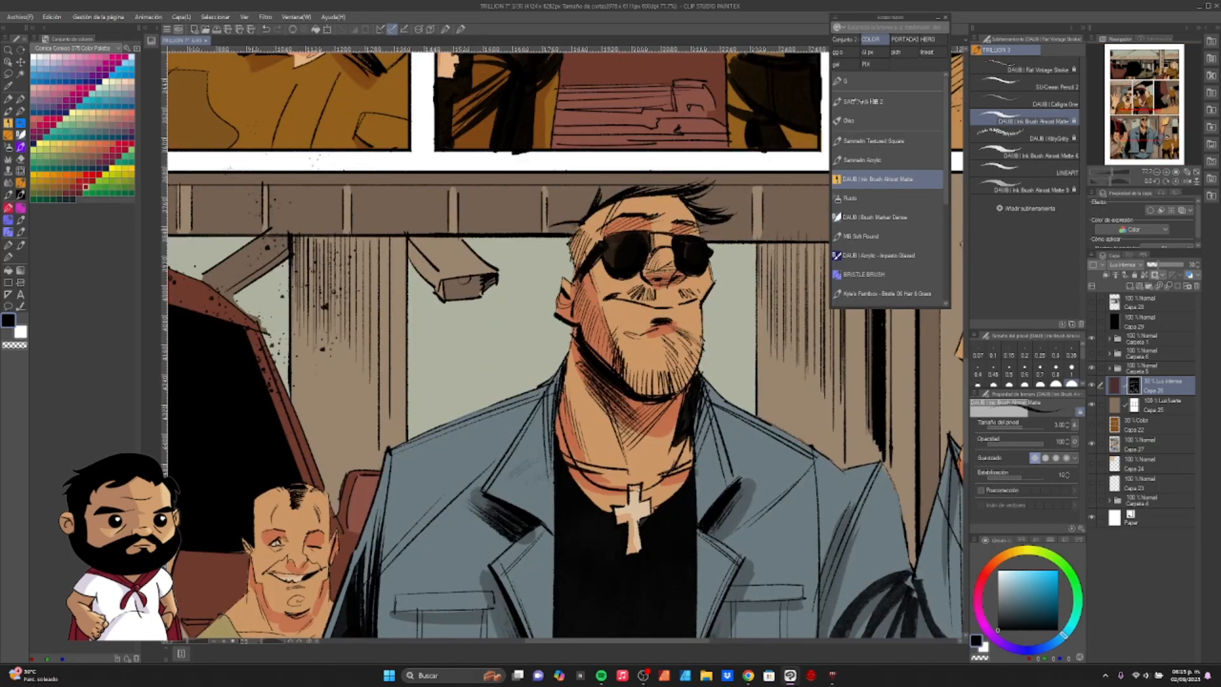
- Paint shadows on the cuff and outer edge of the denim jacket's raised sleeve
mouse_move(496, 506)
mouse_down()
mouse_move(527, 351)
mouse_move(534, 229)
mouse_move(569, 115)
mouse_up()
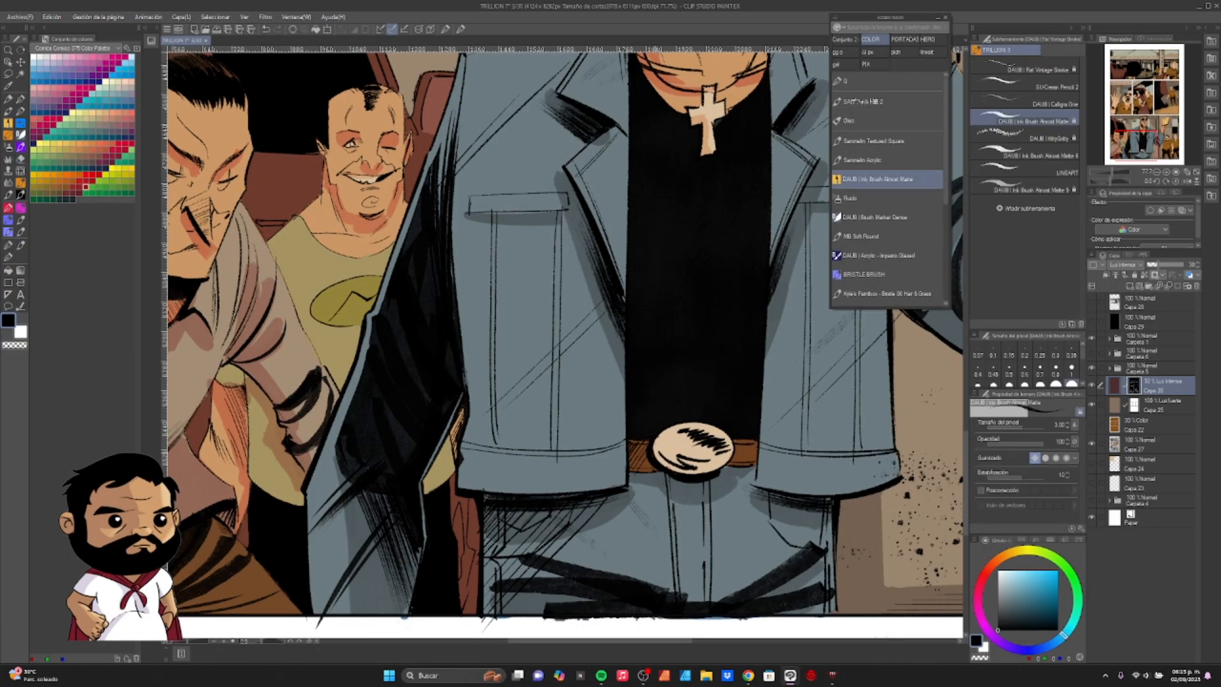
mouse_move(824, 515)
mouse_down()
mouse_move(666, 542)
mouse_move(558, 621)
mouse_up()
drag(793, 307, 722, 359)
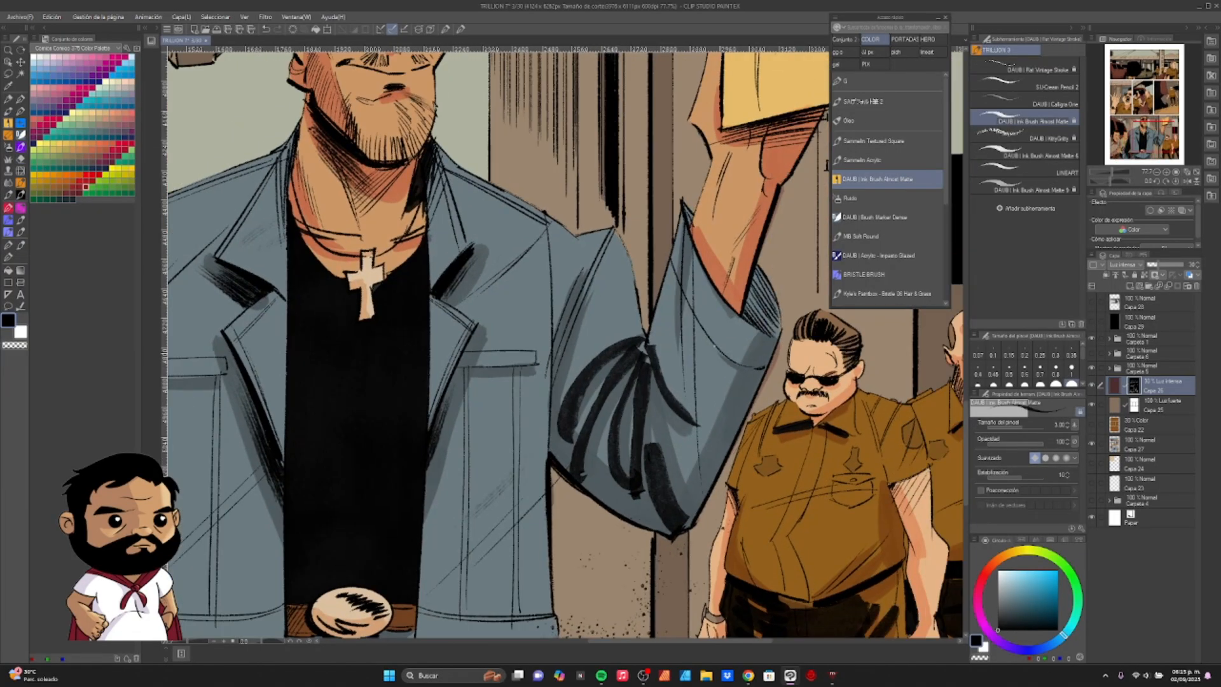
drag(752, 273, 775, 333)
drag(750, 410, 733, 452)
mouse_move(704, 277)
mouse_down()
mouse_move(739, 316)
mouse_move(629, 459)
mouse_up()
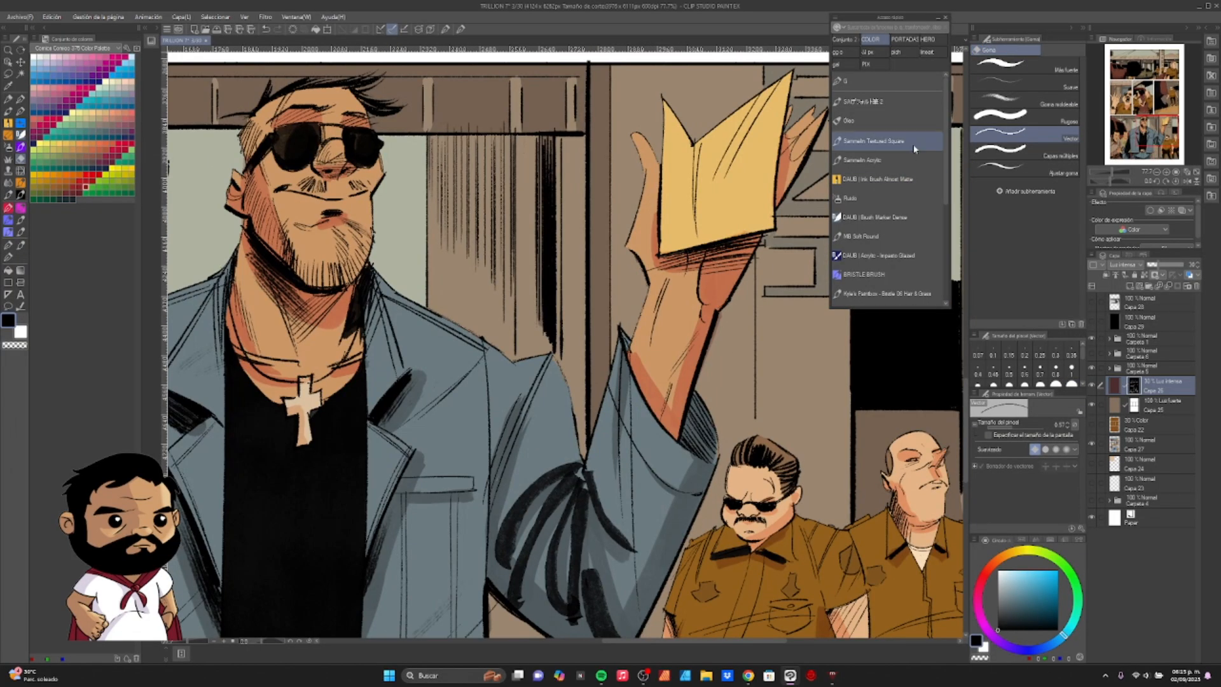
- Paint and refine shadows on the denim-jacket man's nose, cheek and ear area, undoing the stray forehead stroke
drag(630, 399, 873, 358)
mouse_move(540, 221)
mouse_down()
mouse_move(603, 238)
mouse_move(612, 210)
mouse_up()
drag(610, 220, 614, 279)
drag(571, 197, 598, 208)
mouse_move(518, 173)
mouse_down()
mouse_move(555, 190)
mouse_move(624, 188)
mouse_up()
mouse_move(508, 132)
mouse_down()
mouse_move(496, 168)
mouse_move(526, 121)
mouse_up()
key(ctrl+z)
key(c)
mouse_move(496, 193)
mouse_down()
mouse_move(547, 278)
mouse_move(509, 246)
mouse_up()
key(c)
- Refine the shadow along the bearded chin and jaw of the man in the denim jacket
key(c)
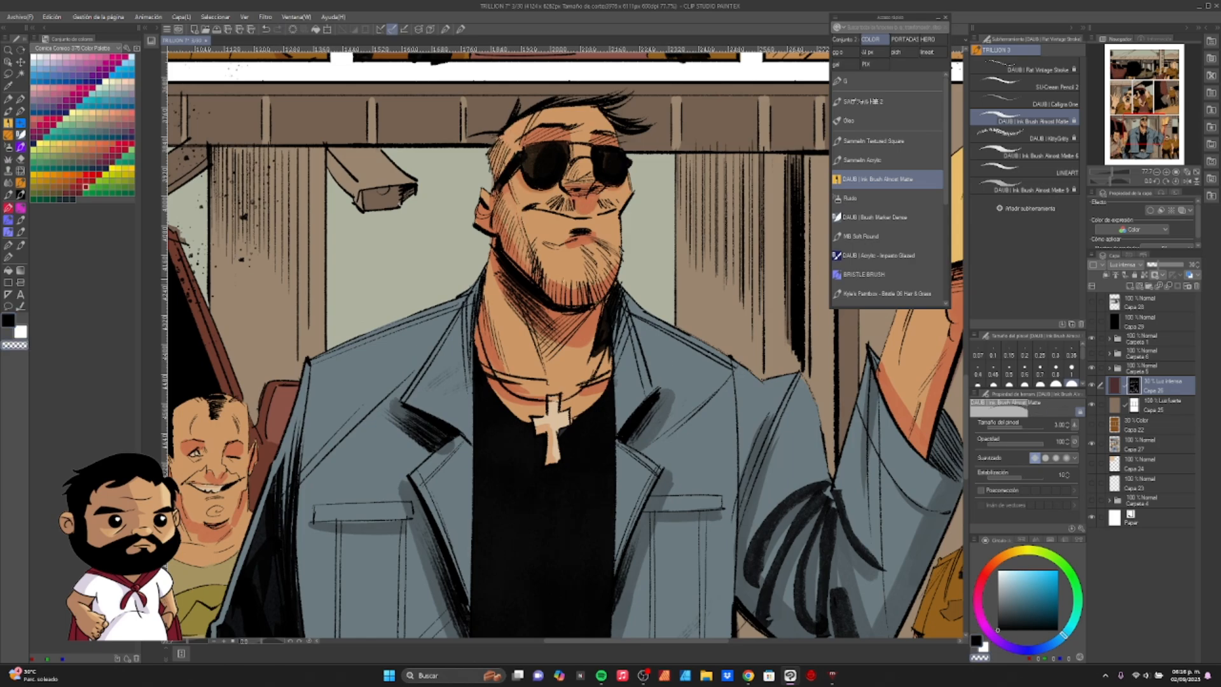
drag(551, 281, 593, 292)
key(c)
drag(581, 131, 582, 157)
mouse_move(588, 434)
mouse_down()
mouse_move(612, 290)
mouse_move(590, 479)
mouse_up()
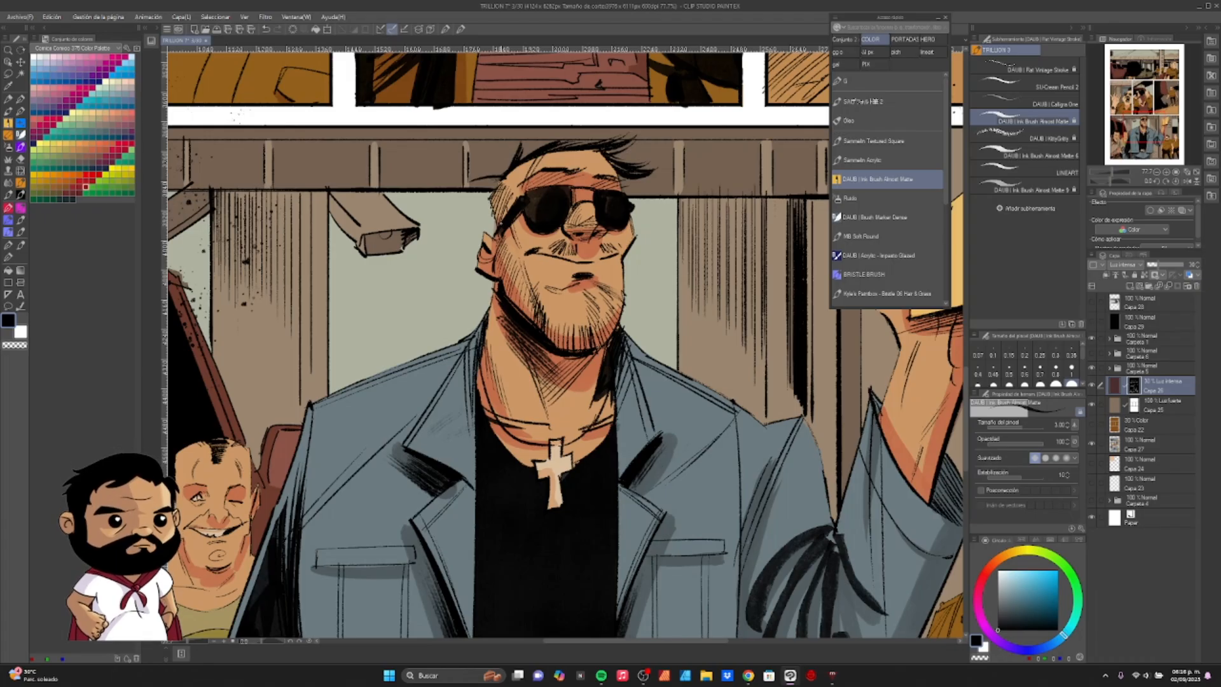
key(e)
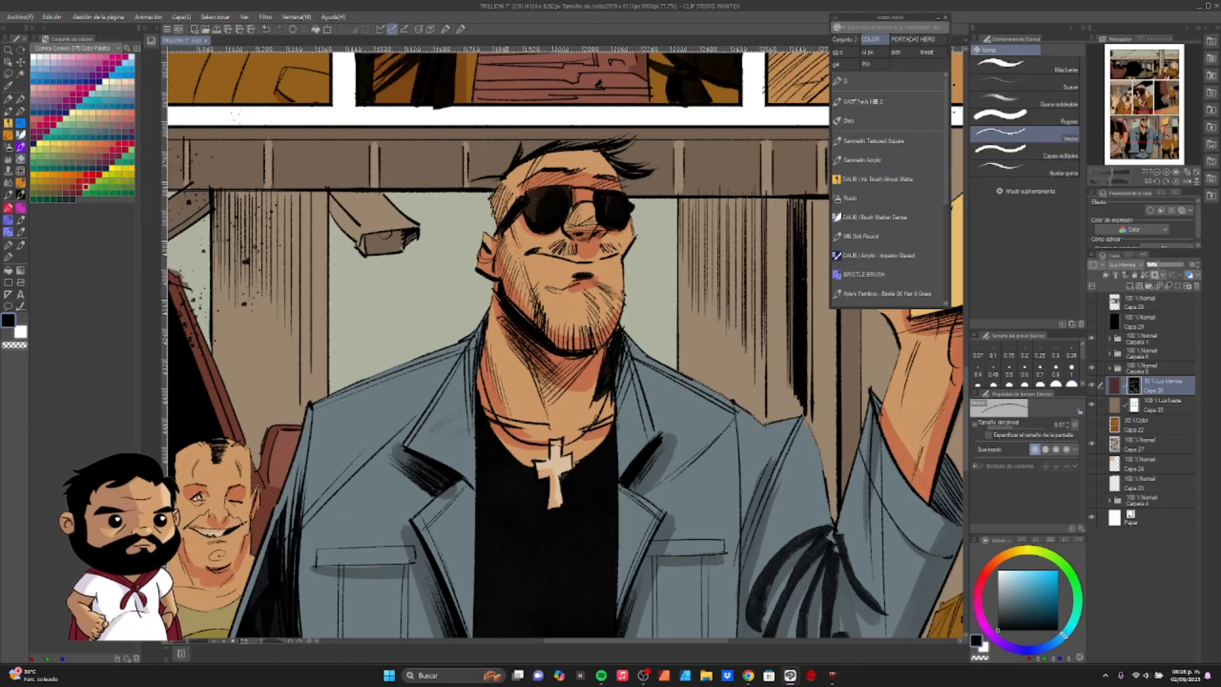
key(p)
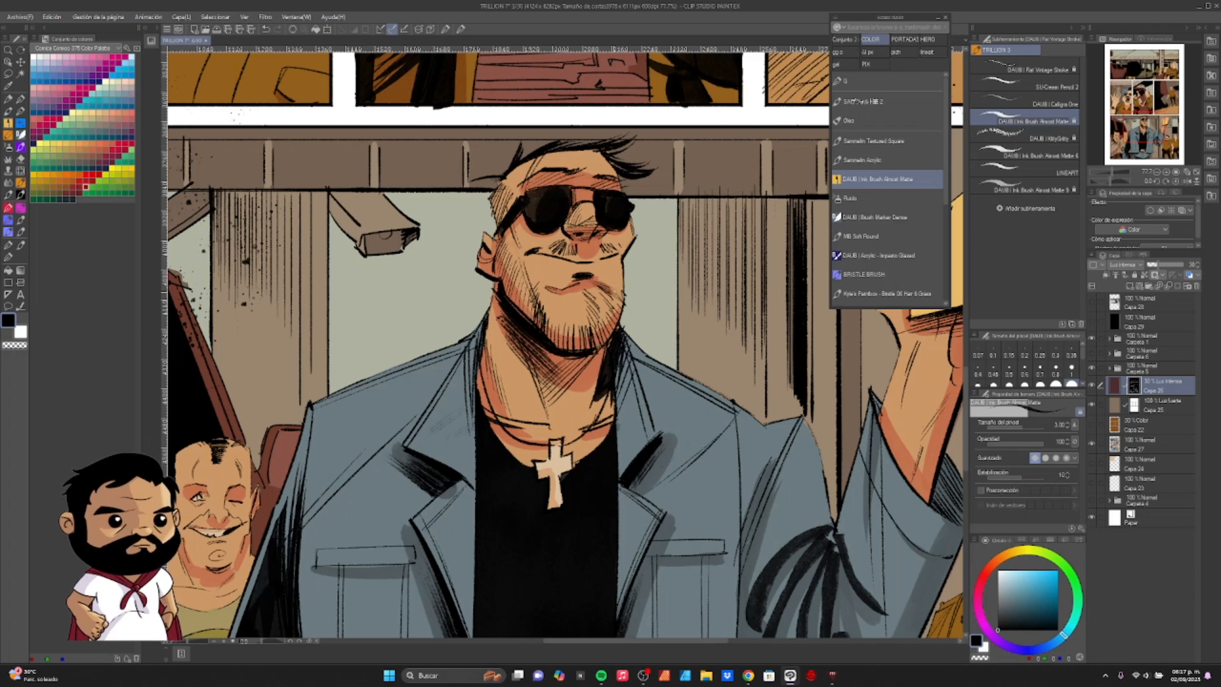
- Collapse the floating brush palette and turn on the border effect (Efecto de borde) for the Luz intensa layer
click(939, 19)
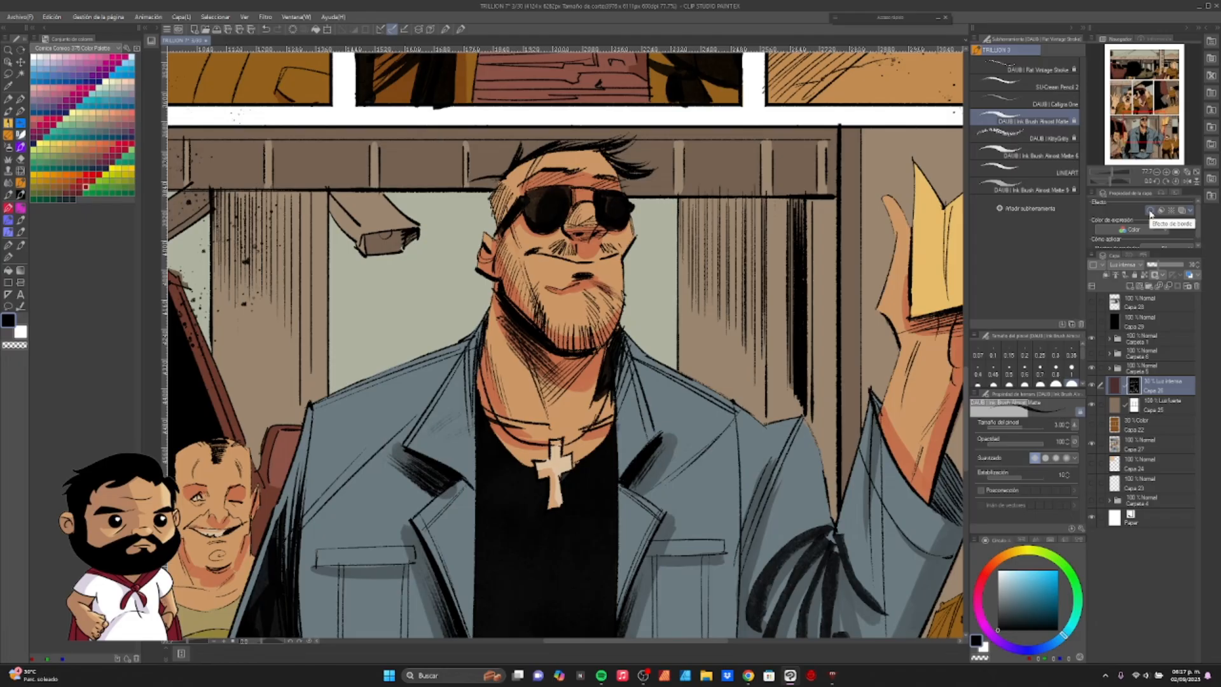
click(1150, 211)
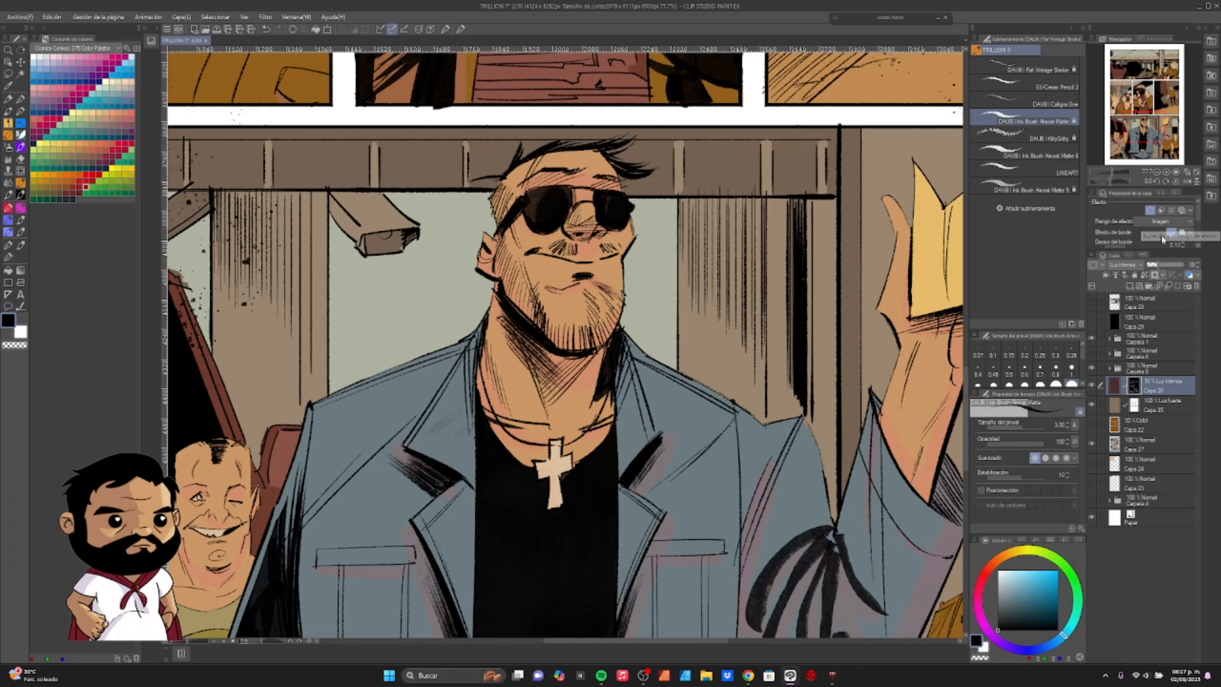
click(1151, 212)
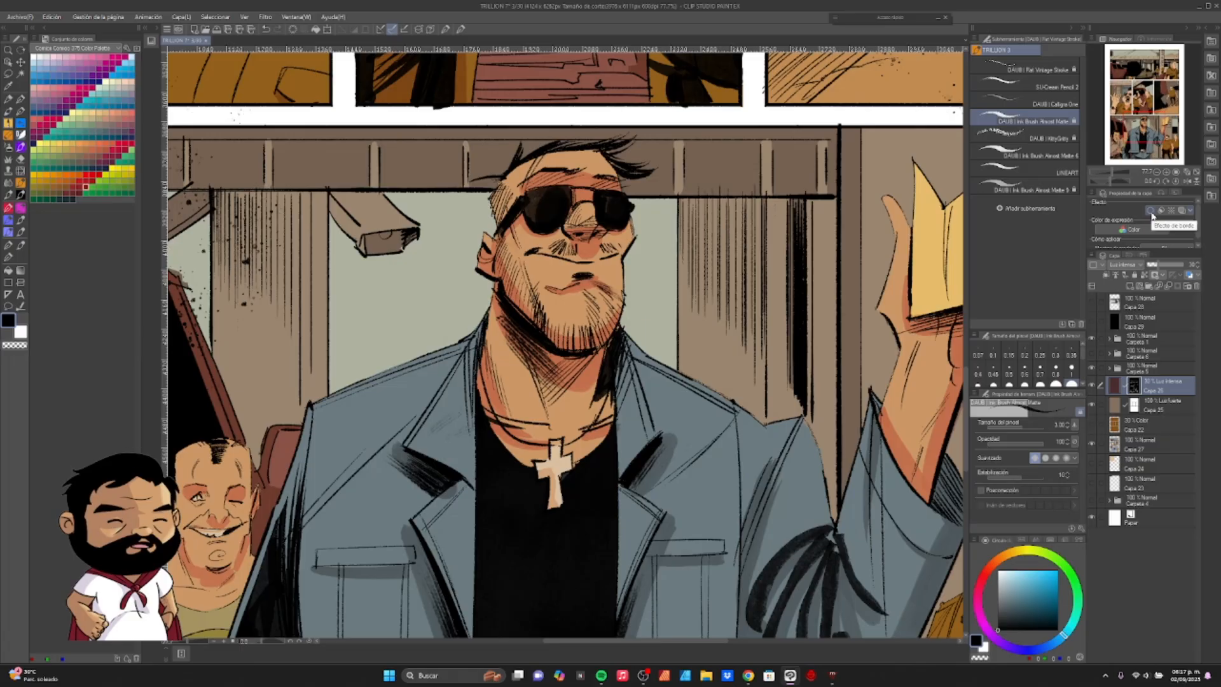
click(1150, 210)
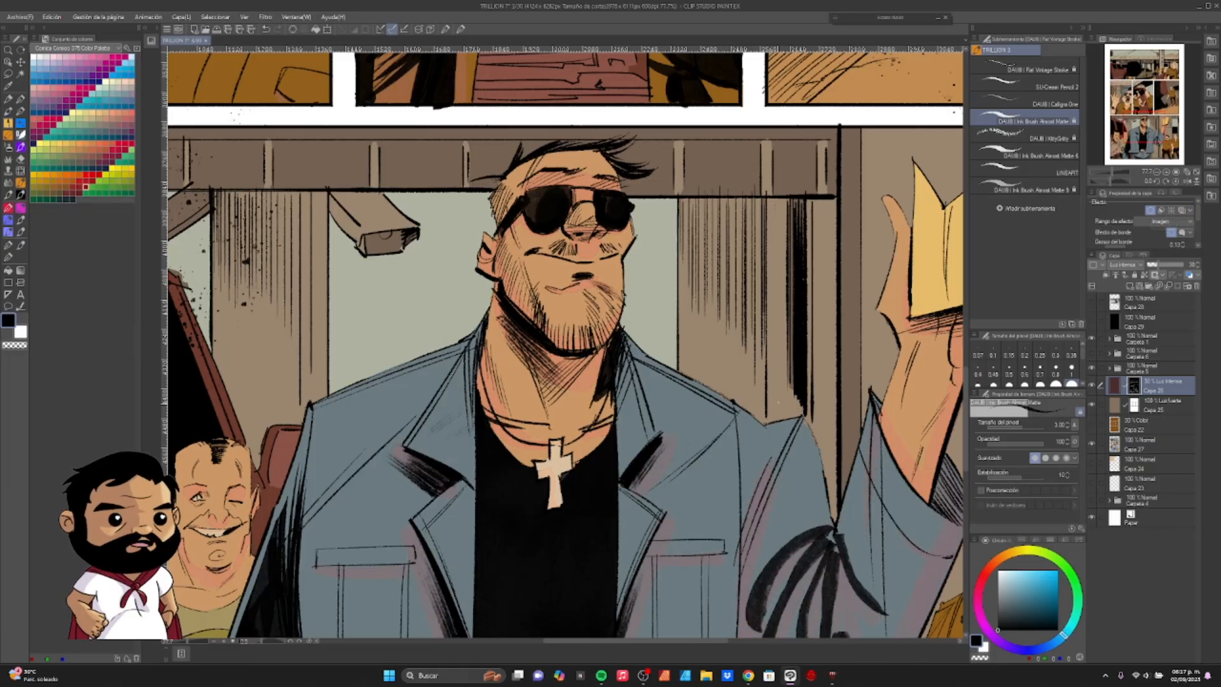
- Set the border effect's range (Rango de efecto) to image and mask so it follows the painted shadows
key(ctrl+minus)
scroll(631, 416, down, 1)
scroll(631, 419, up, 8)
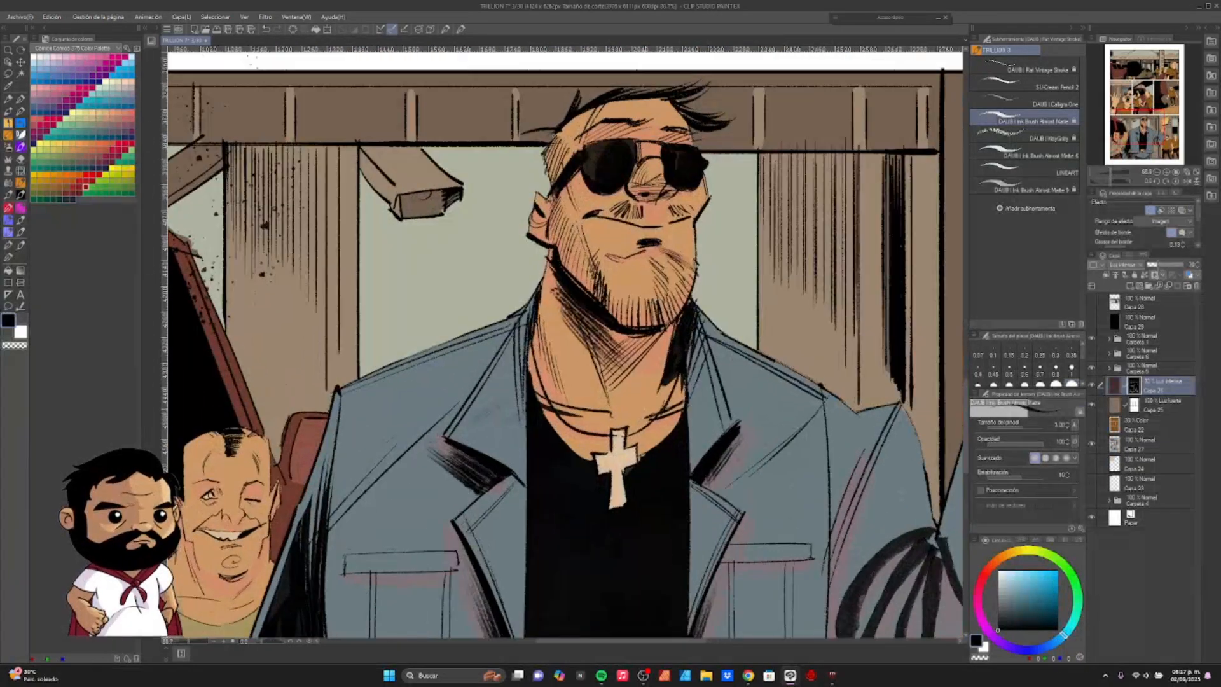
scroll(636, 395, up, 2)
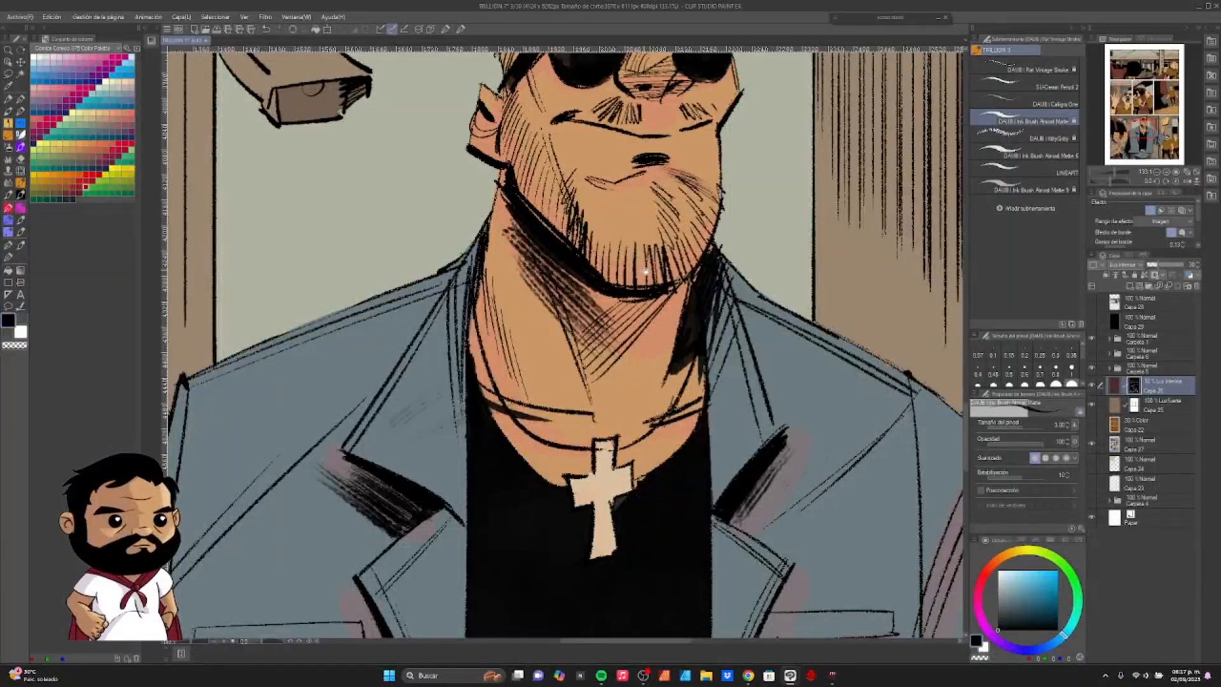
drag(646, 272, 633, 399)
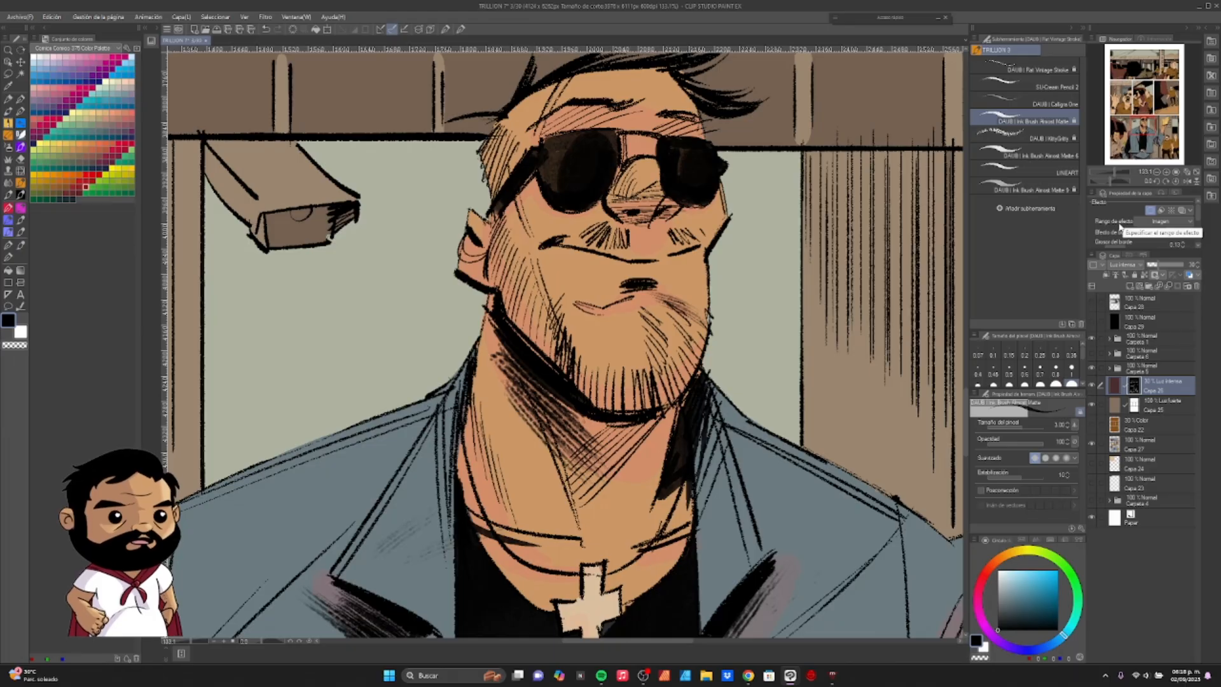
click(1175, 225)
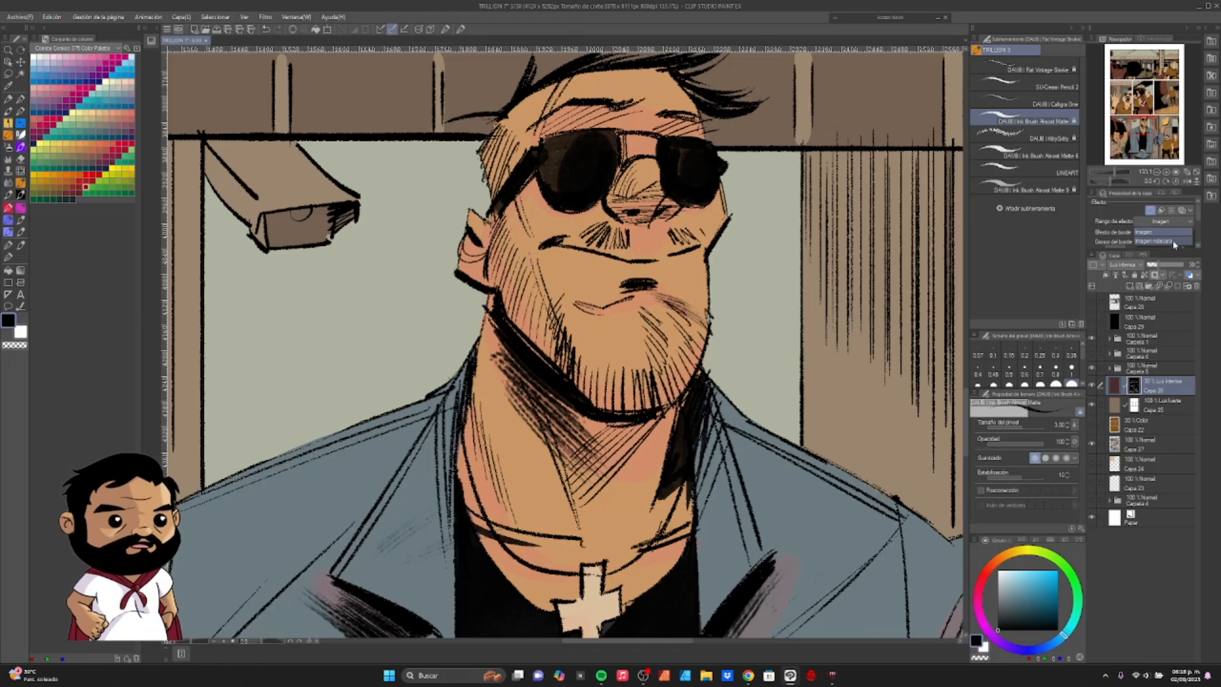
click(1173, 240)
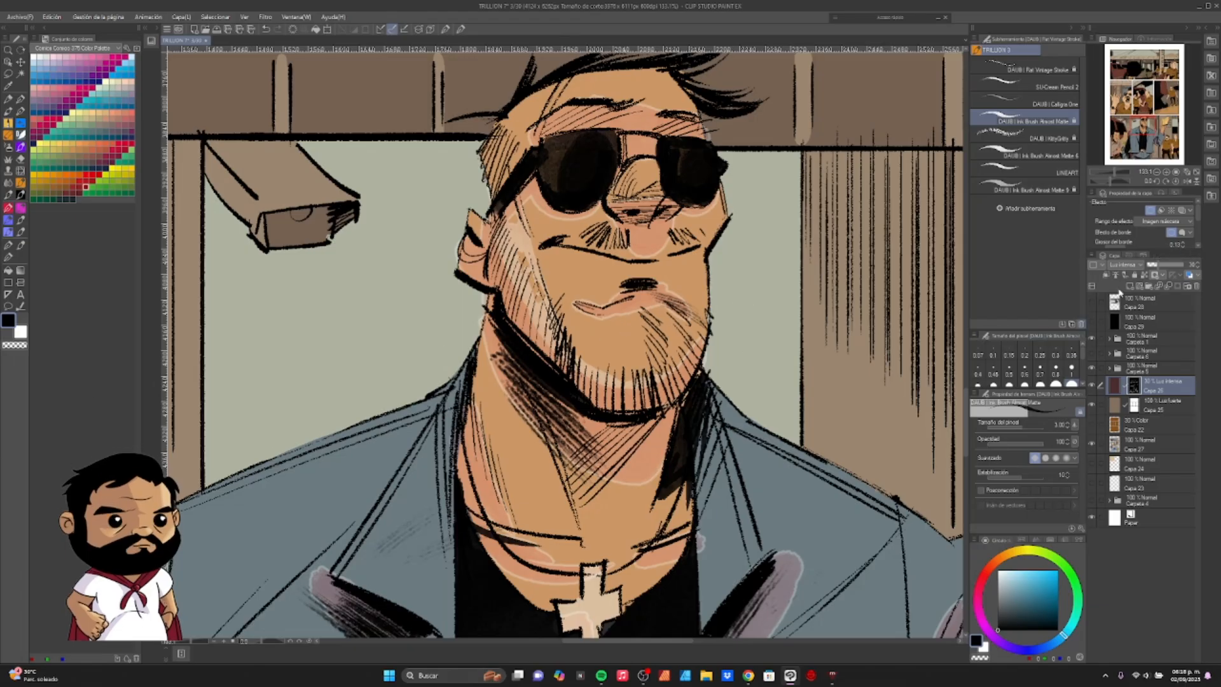
- Try an orange-red and an amber yellow border colour around the masked shadows
scroll(1198, 220, down, 3)
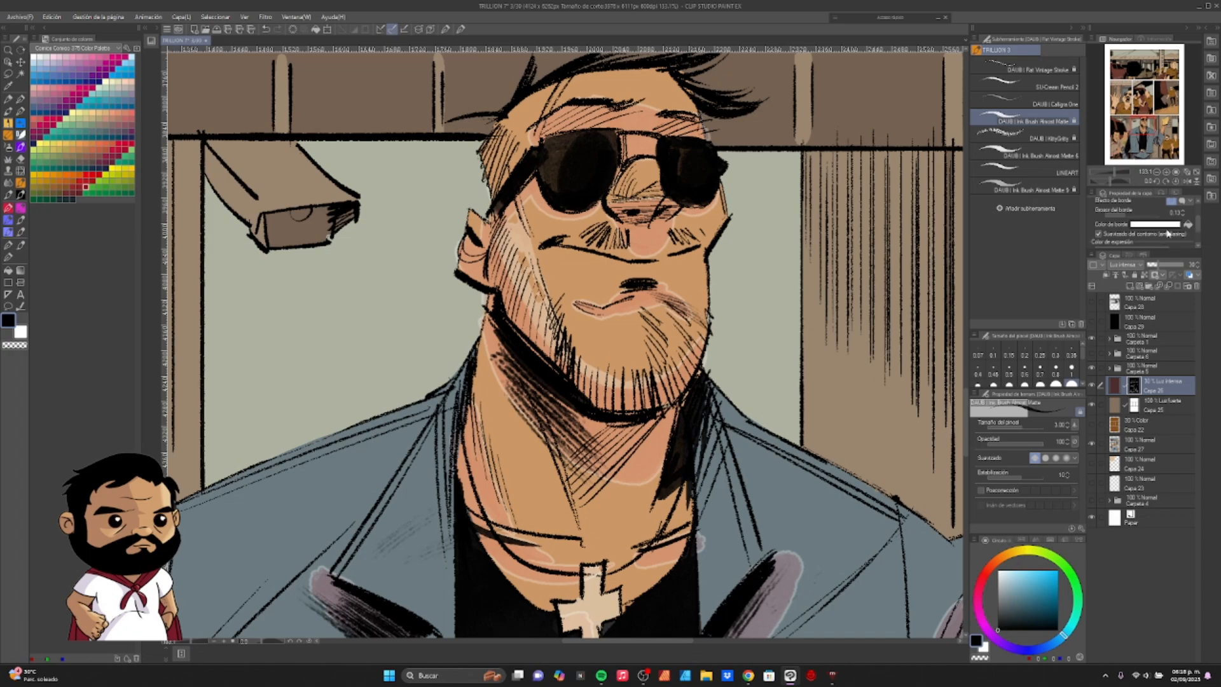
click(1168, 227)
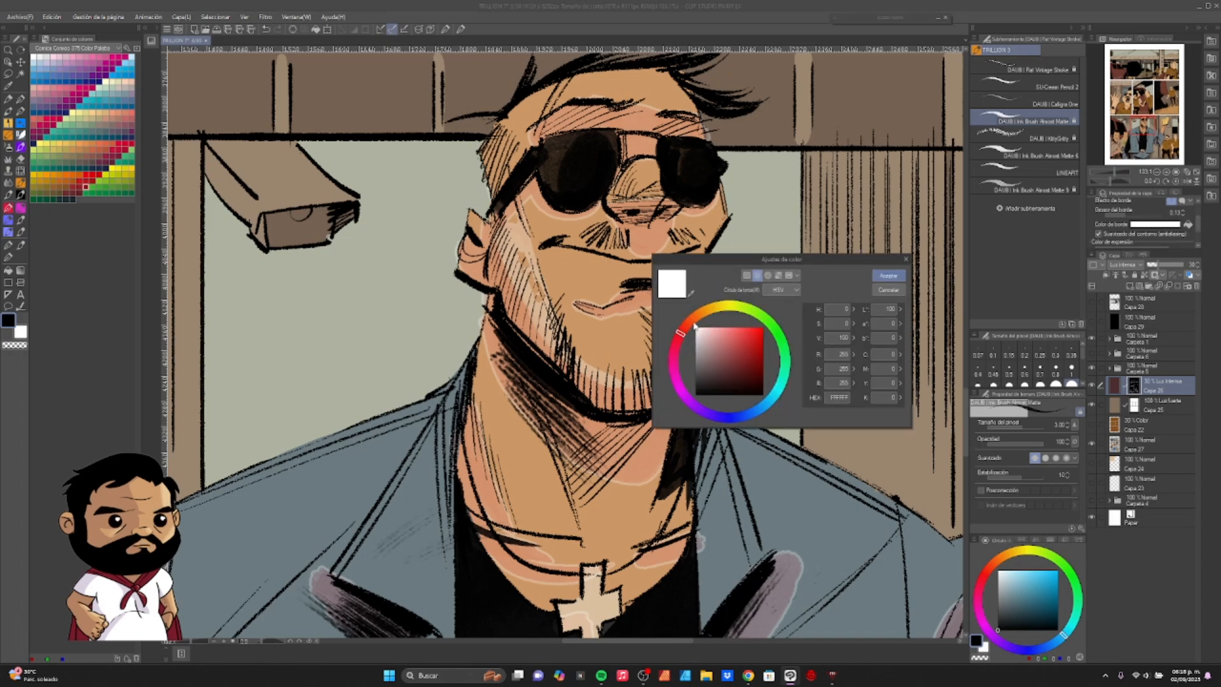
click(694, 323)
click(763, 342)
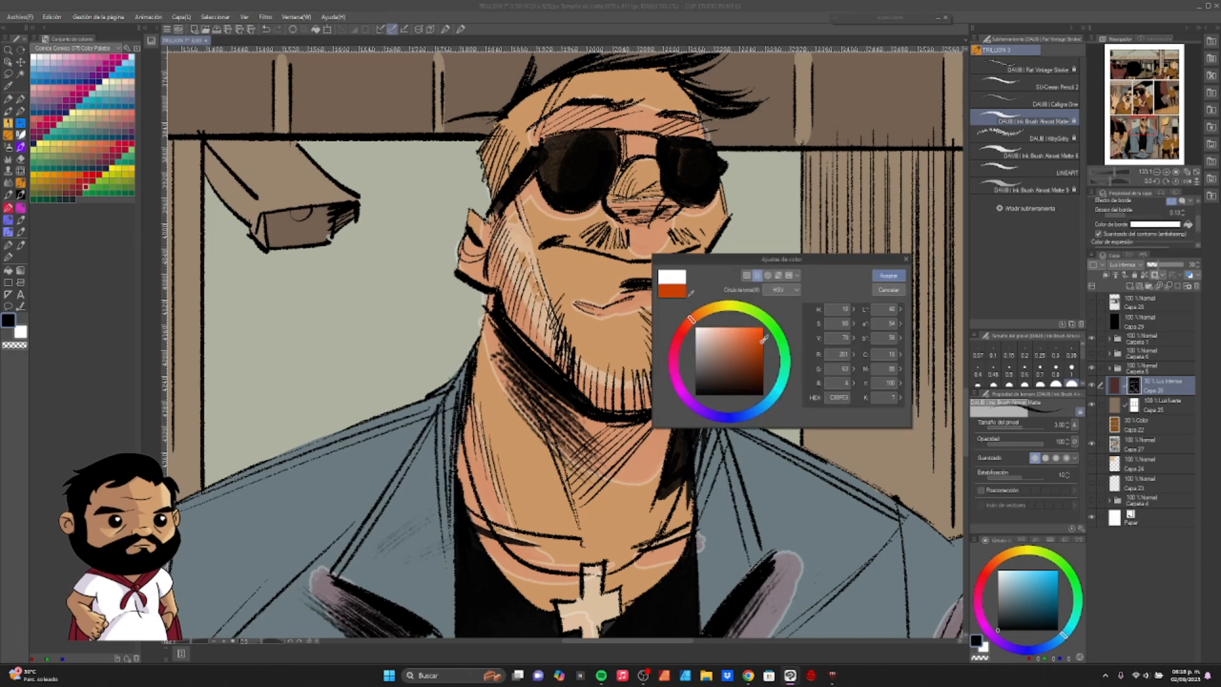
click(889, 276)
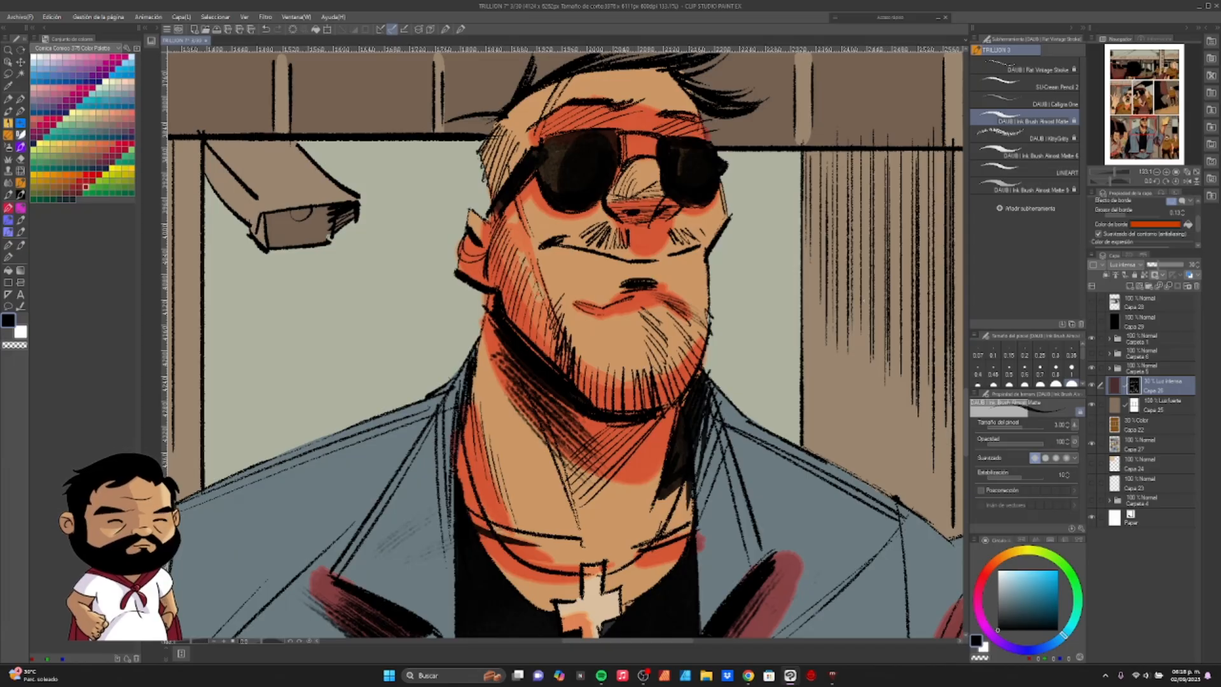
click(1163, 226)
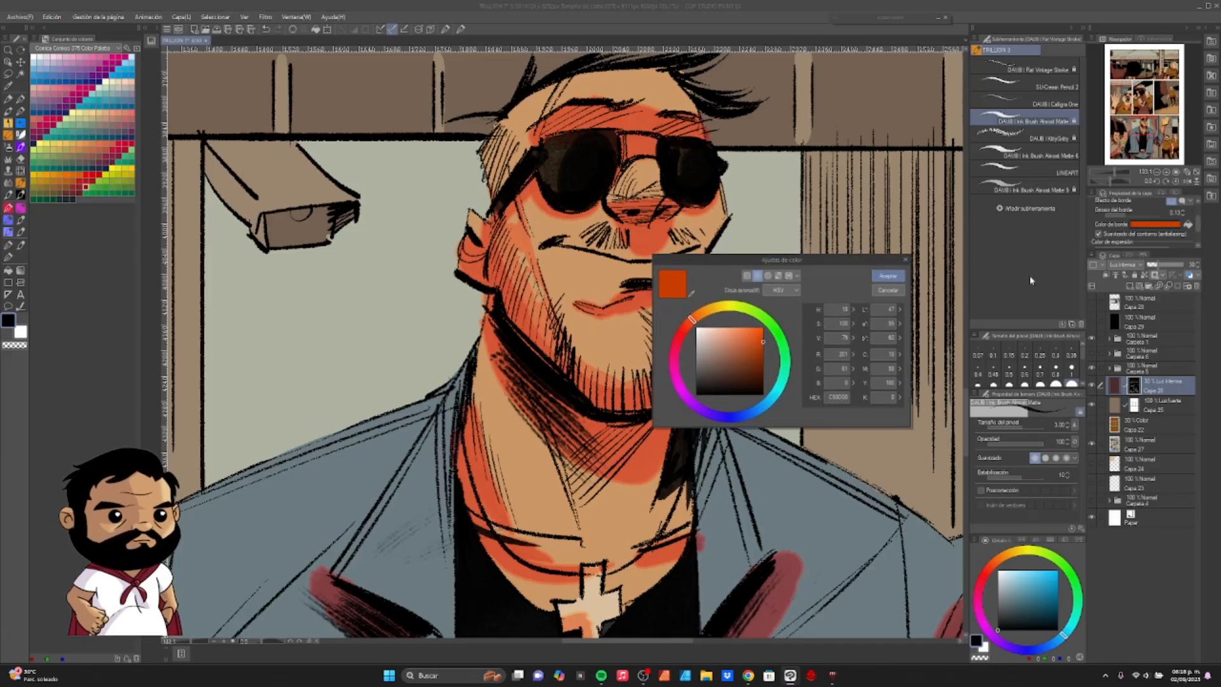
click(713, 308)
click(889, 277)
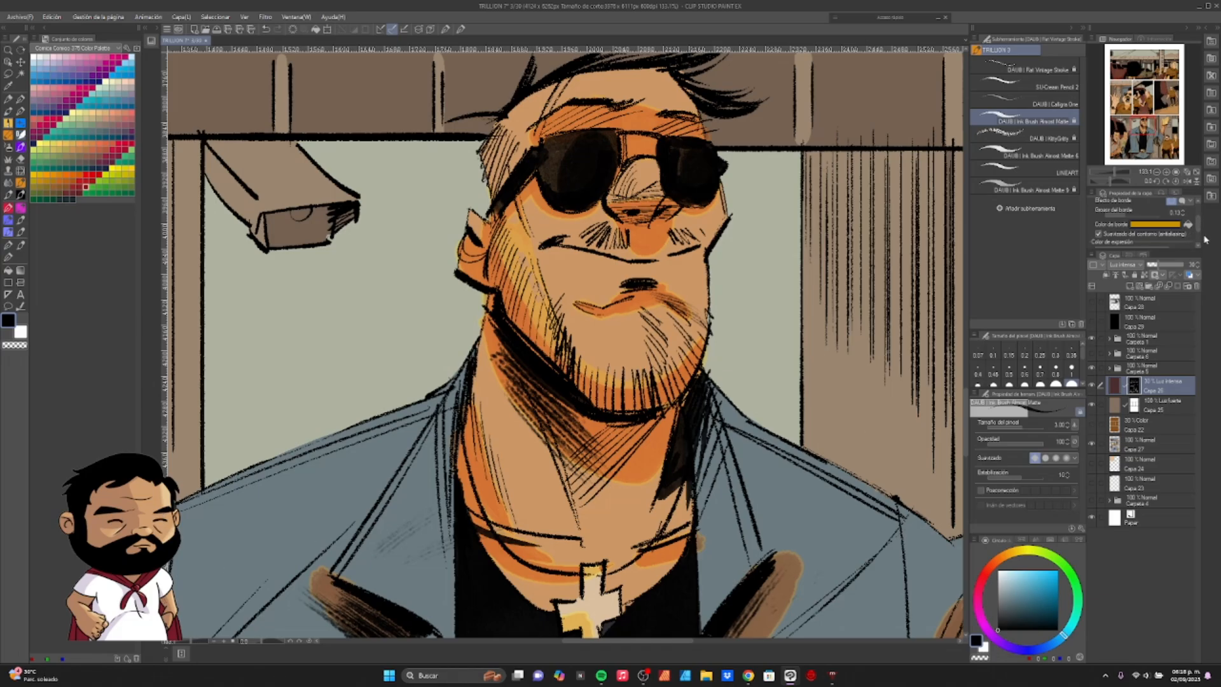
- Change the shadow layer's border effect from a solid border to a watercolour edge
click(1184, 202)
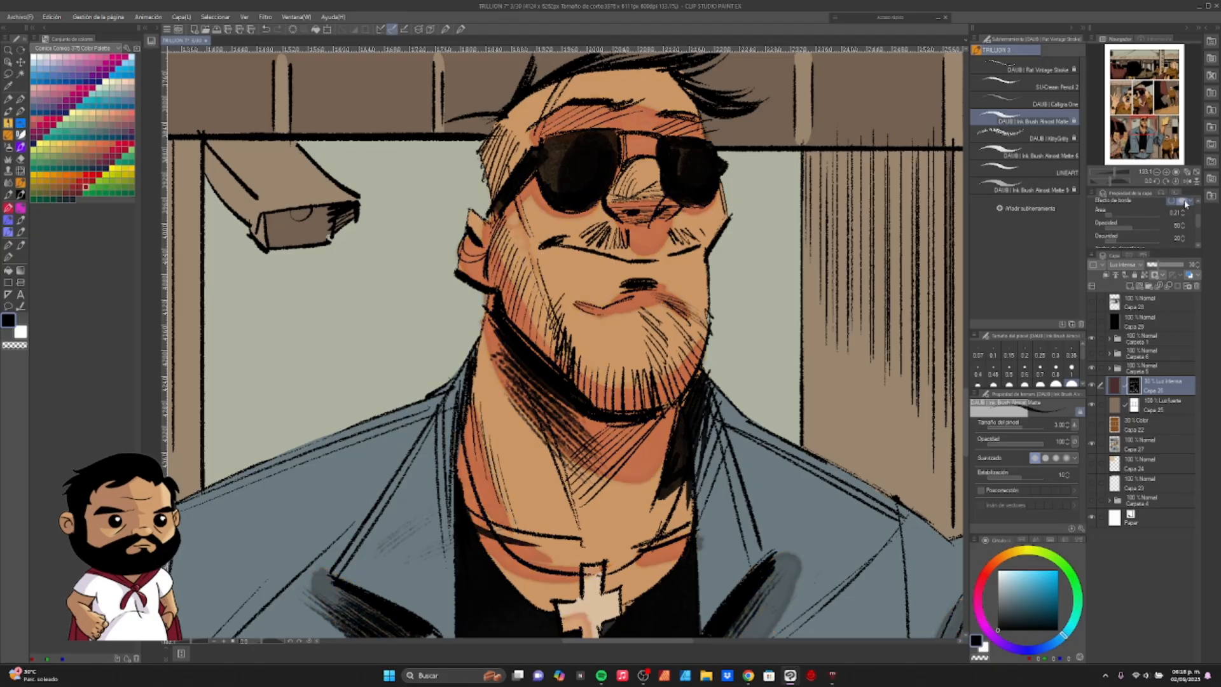
click(1173, 203)
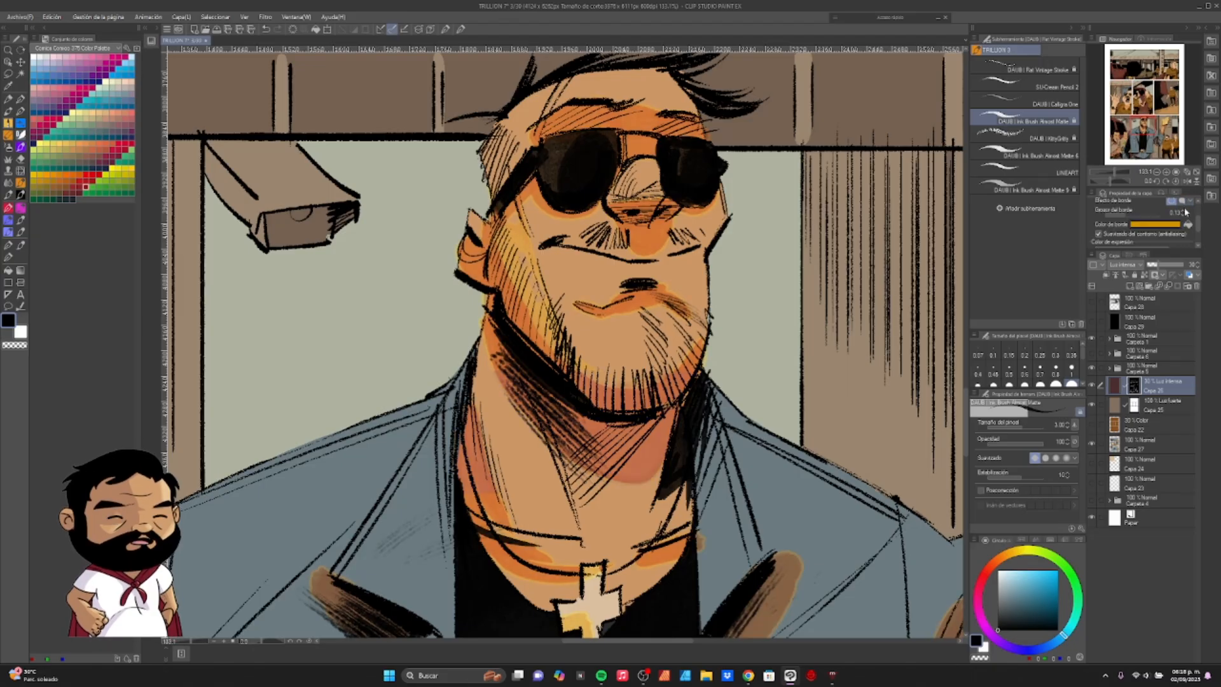
mouse_move(1198, 224)
mouse_down()
mouse_move(1198, 241)
mouse_move(1200, 213)
mouse_up()
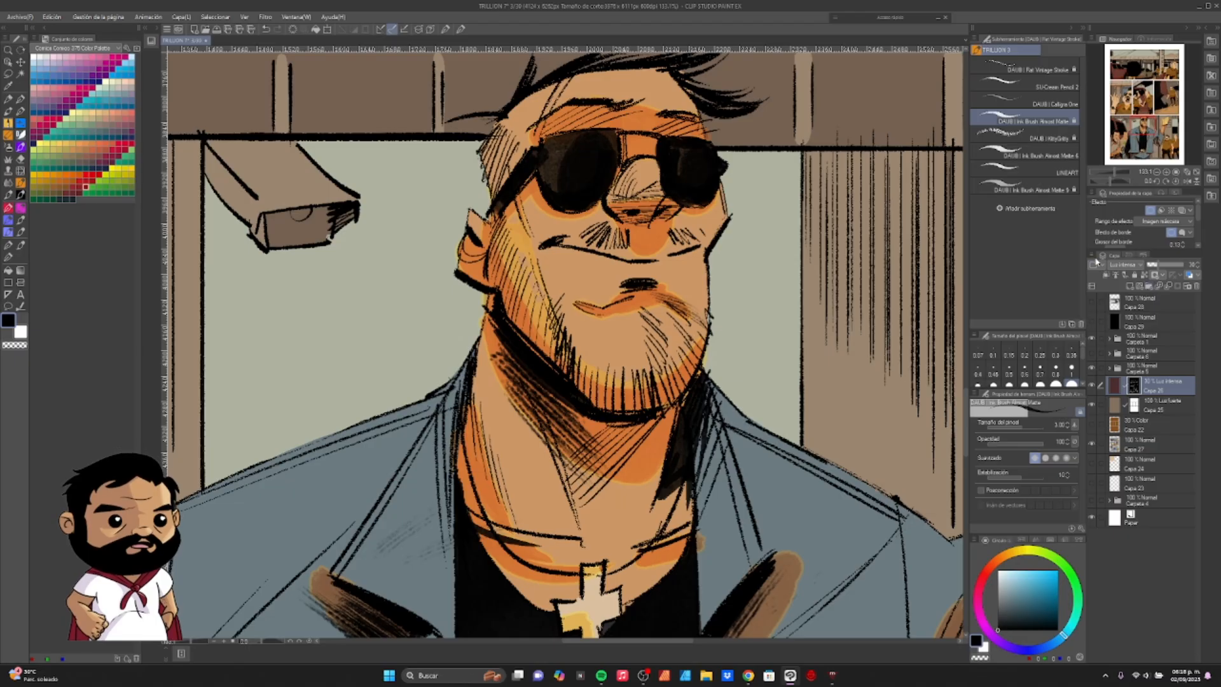
click(1182, 234)
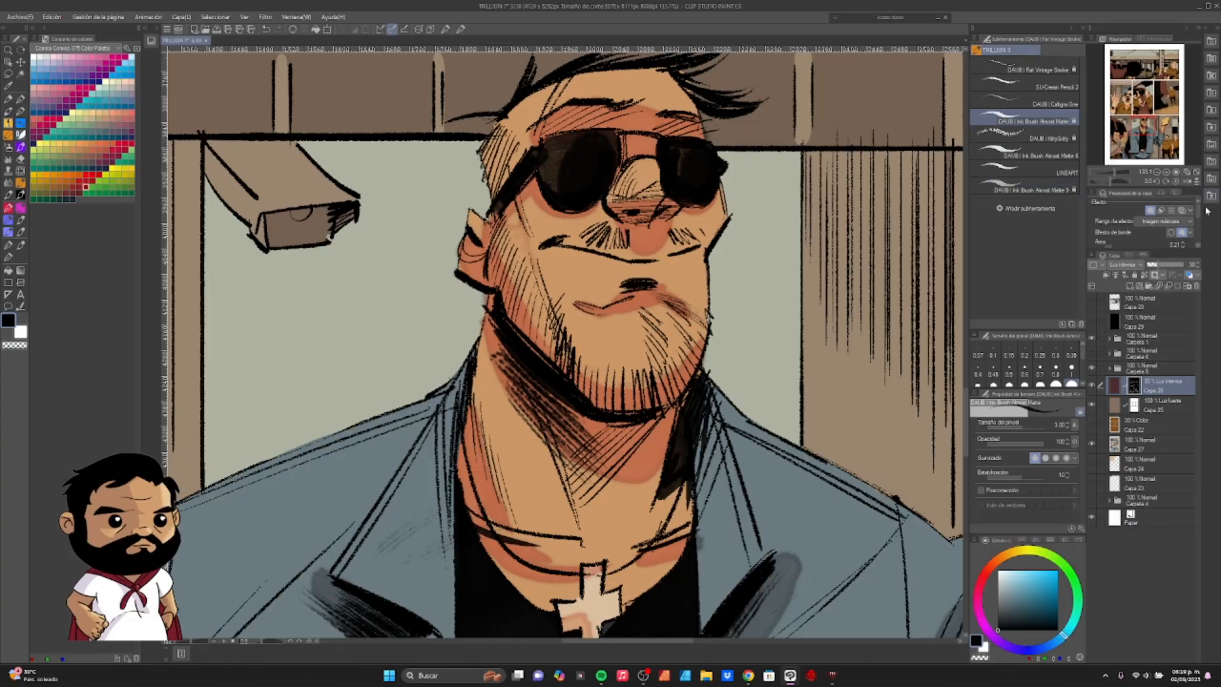
- Set the watercolour edge's area (Área) to 0.30
scroll(1200, 225, down, 2)
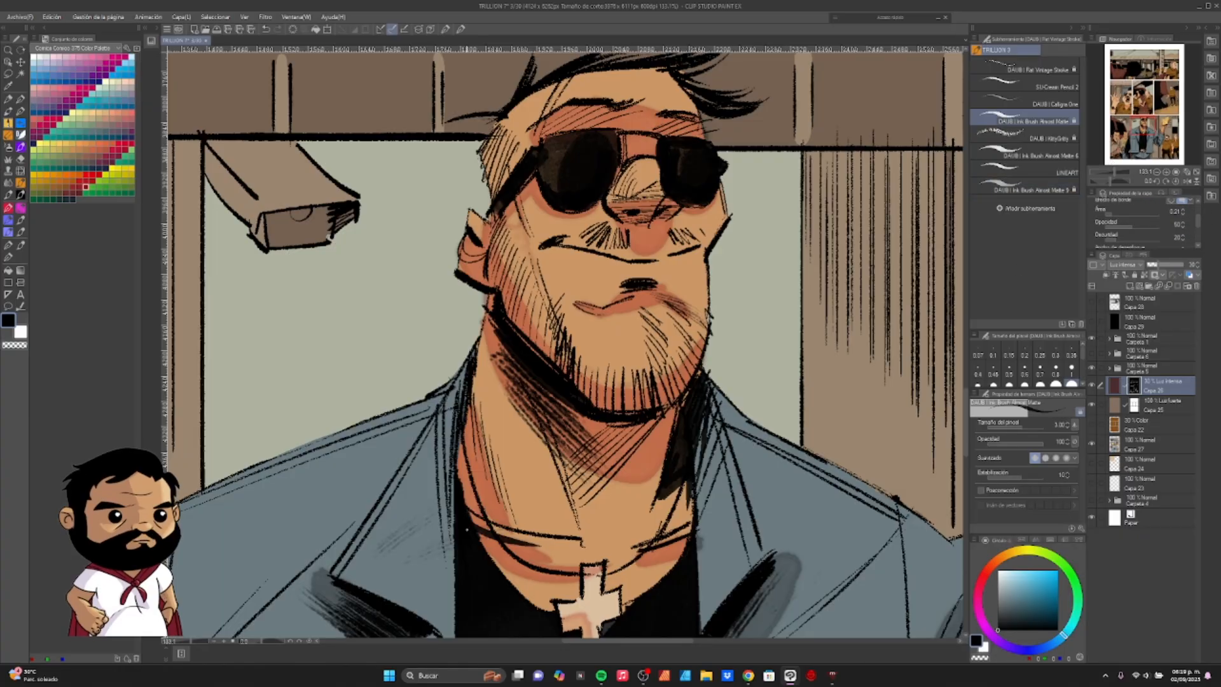
scroll(616, 549, up, 1)
scroll(616, 548, up, 6)
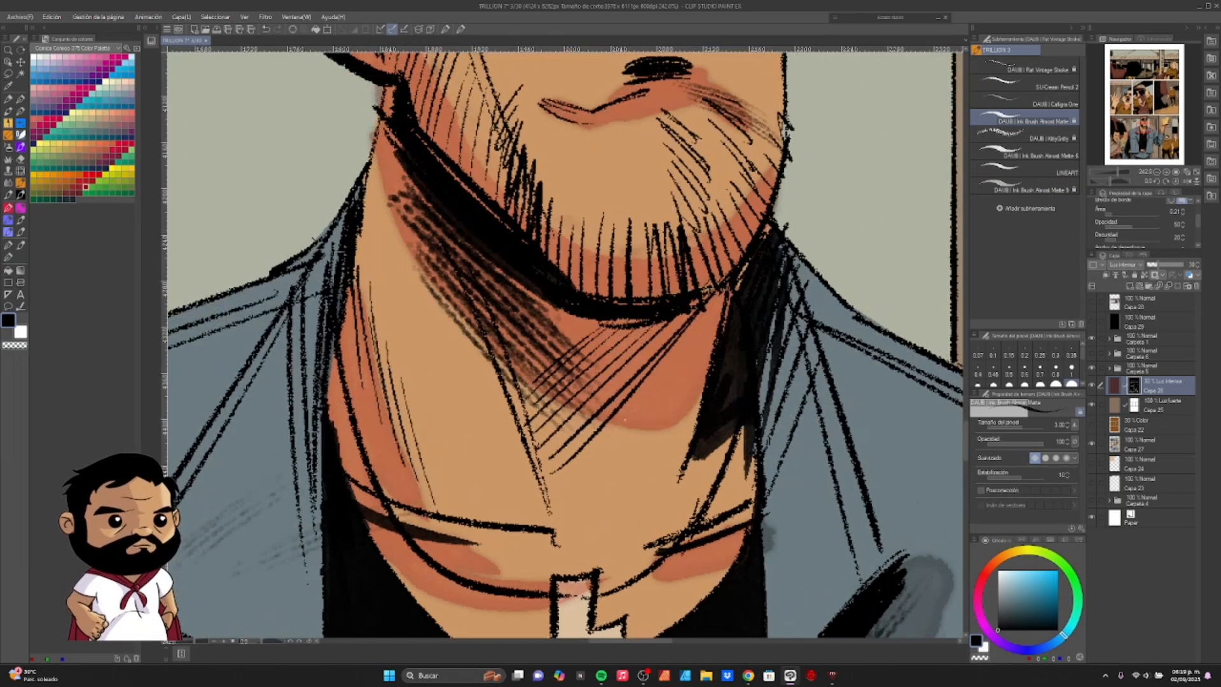
drag(598, 349, 603, 588)
drag(540, 320, 507, 390)
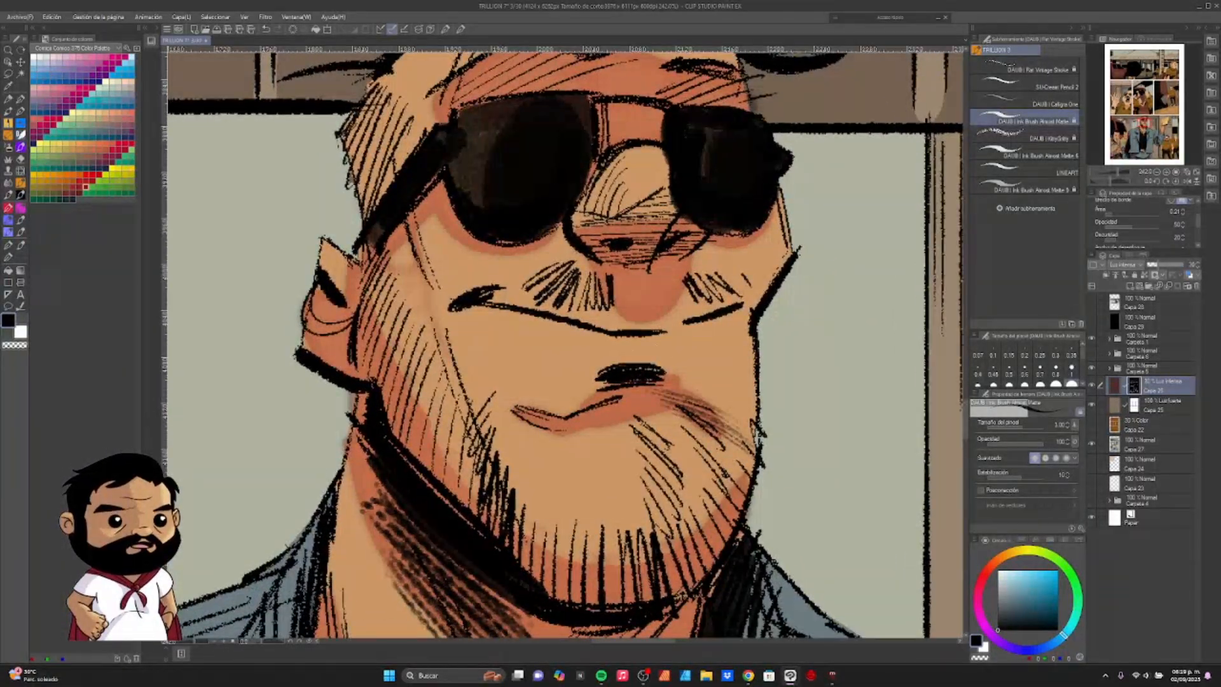
scroll(617, 418, up, 5)
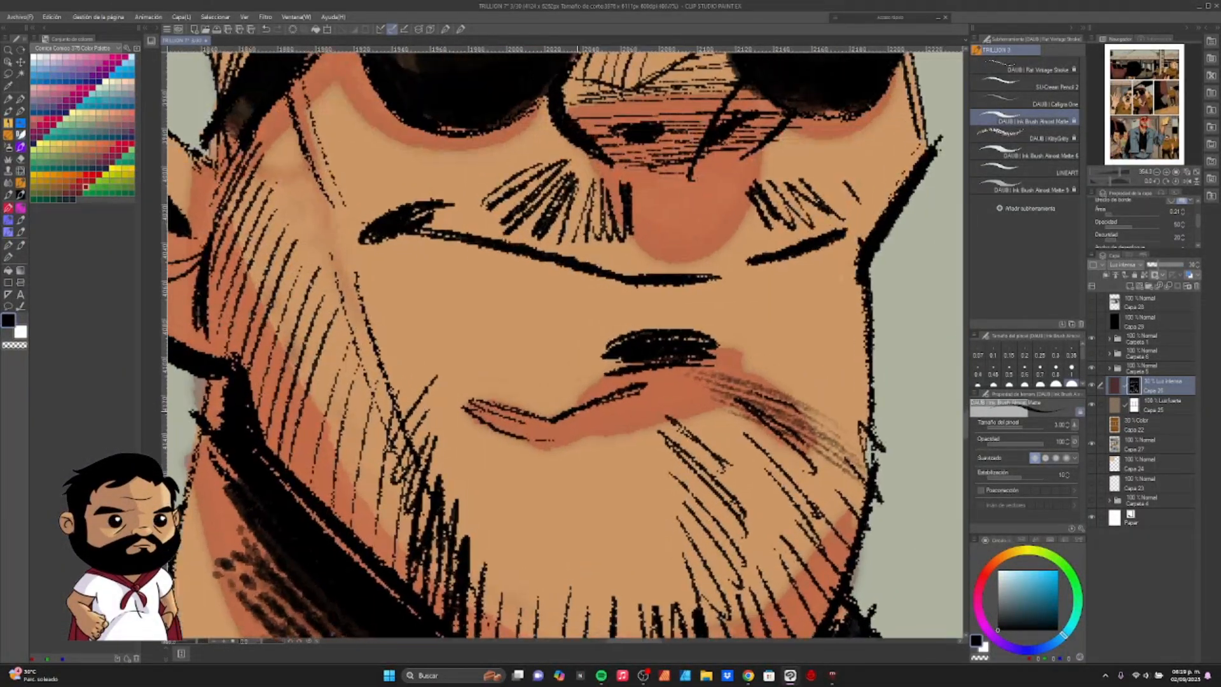
scroll(617, 418, down, 4)
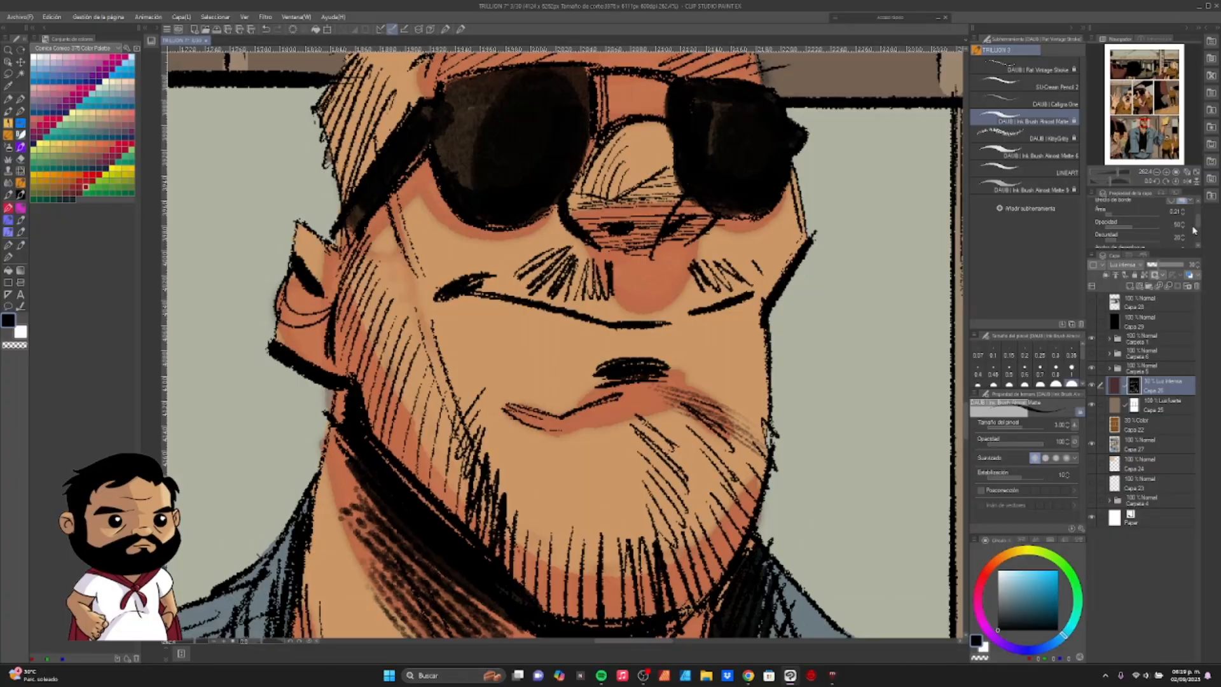
mouse_move(1198, 226)
mouse_down()
mouse_move(1198, 237)
mouse_move(1193, 221)
mouse_up()
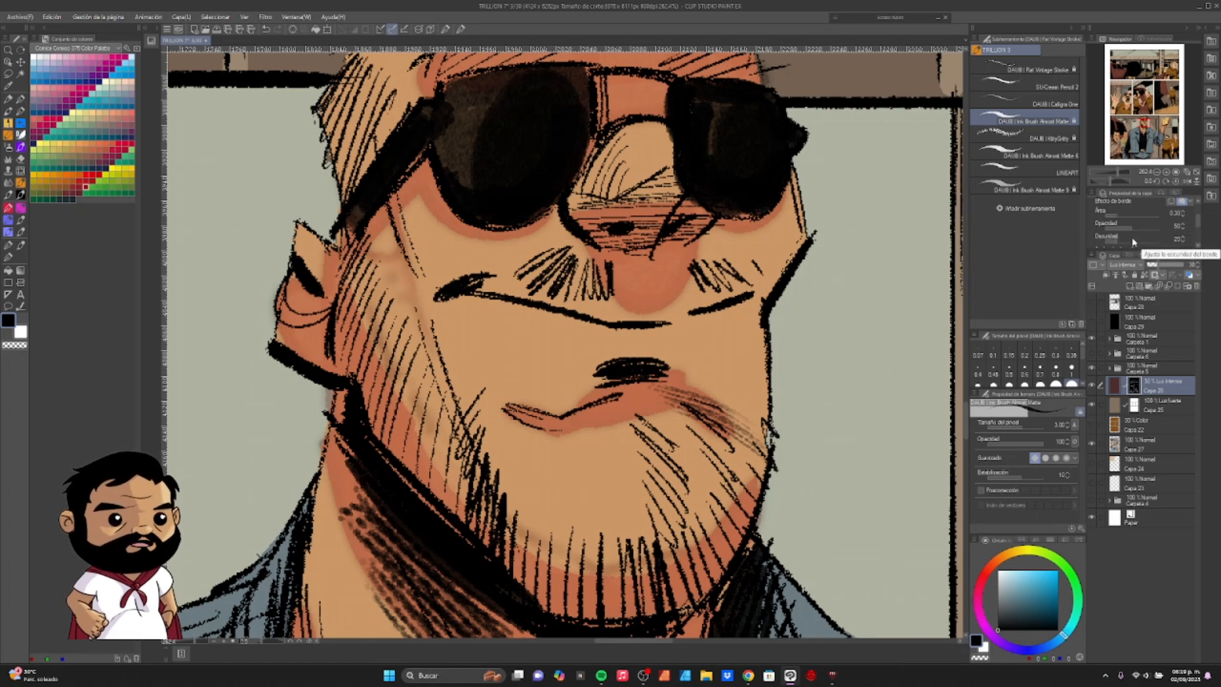
- Set the watercolour edge's darkness (Oscuridad) to 50 and its blur width (Ancho de desenfoque) to 1.00
mouse_move(1125, 241)
mouse_down()
mouse_move(1159, 237)
mouse_move(1142, 242)
mouse_up()
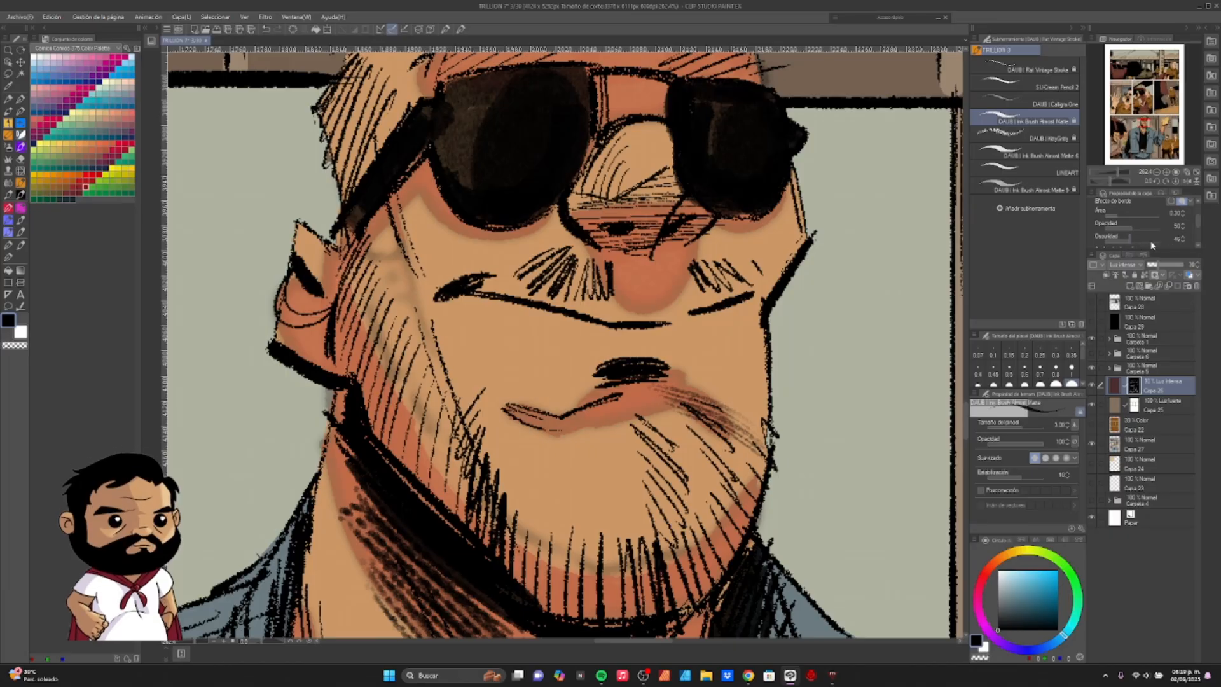
click(1177, 238)
text(50)
drag(1198, 225, 1198, 230)
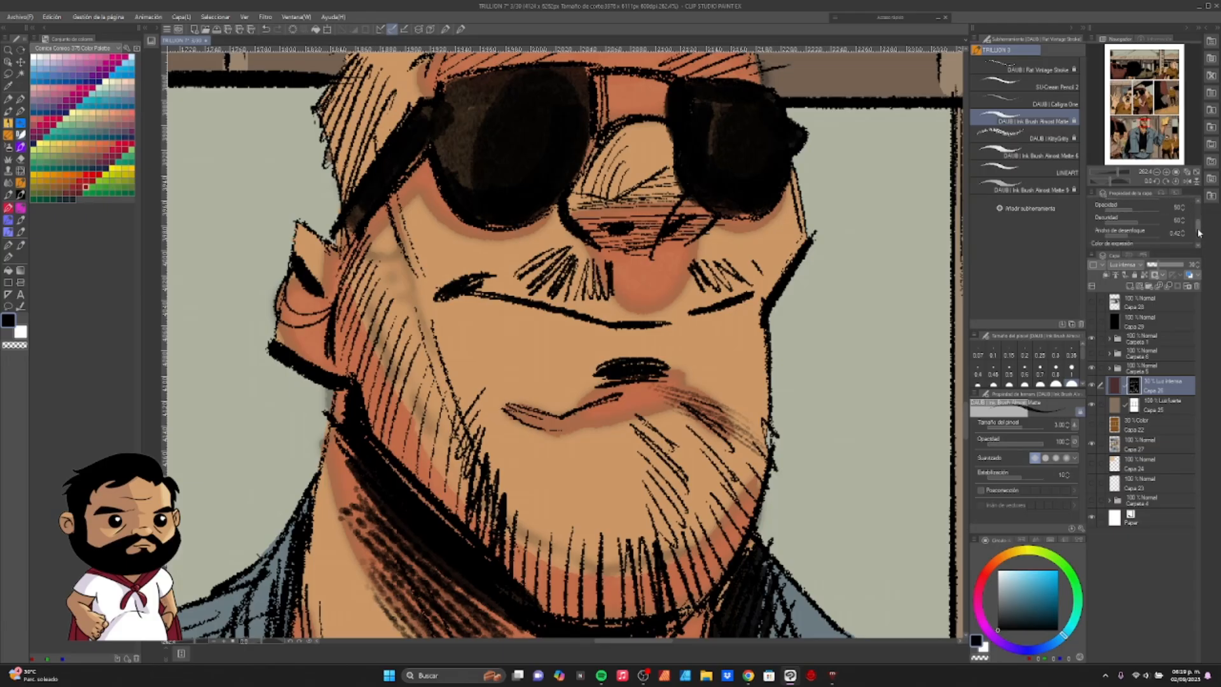
click(1178, 233)
key(Return)
- Lower the watercolour edge's opacity (Opacidad) to 40 and confirm its darkness value again
drag(1198, 225, 1198, 221)
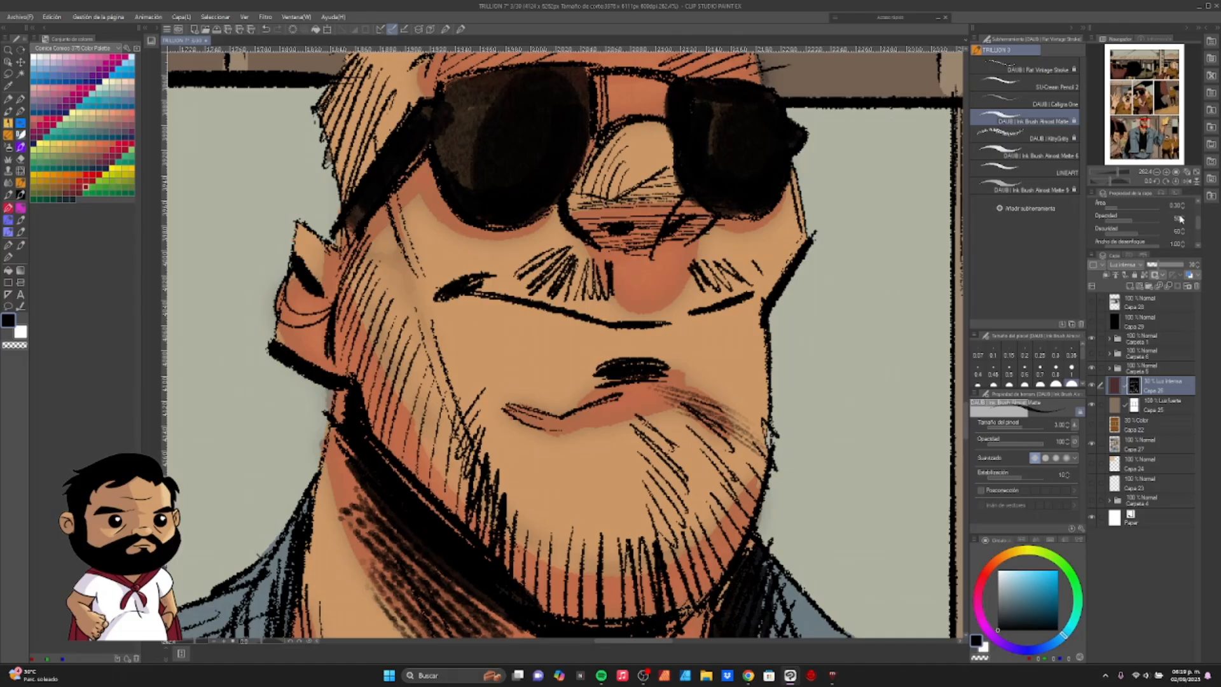
click(1178, 218)
key(Return)
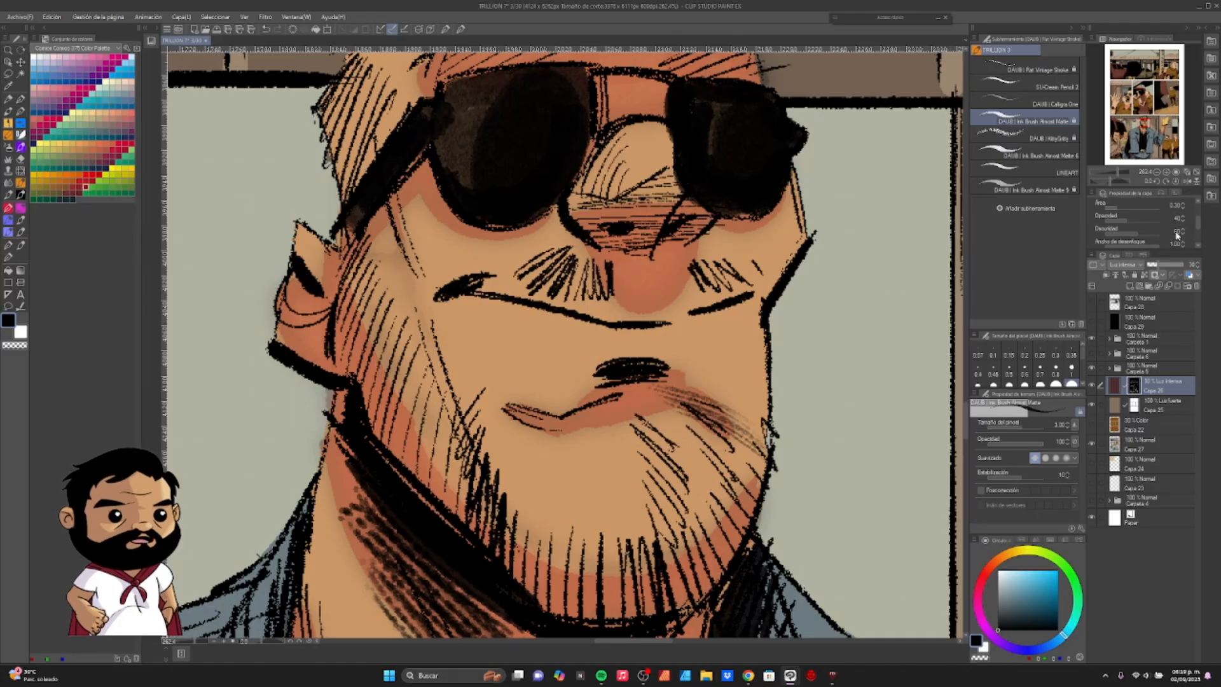
click(1178, 231)
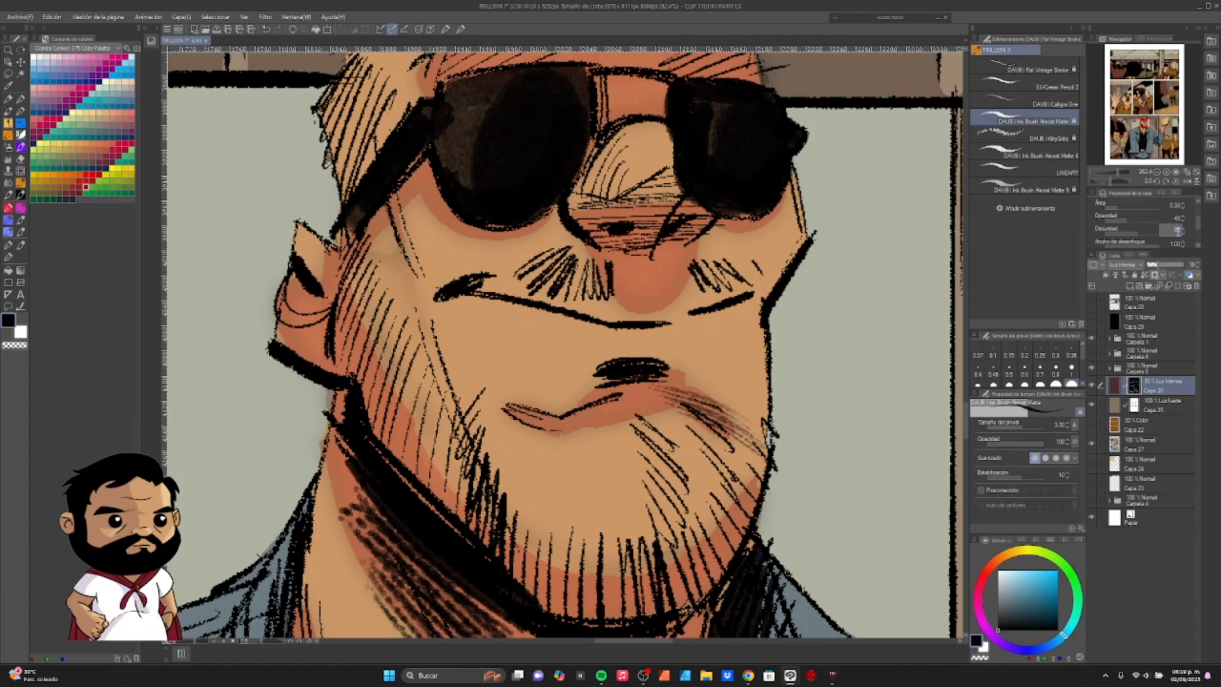
key(Return)
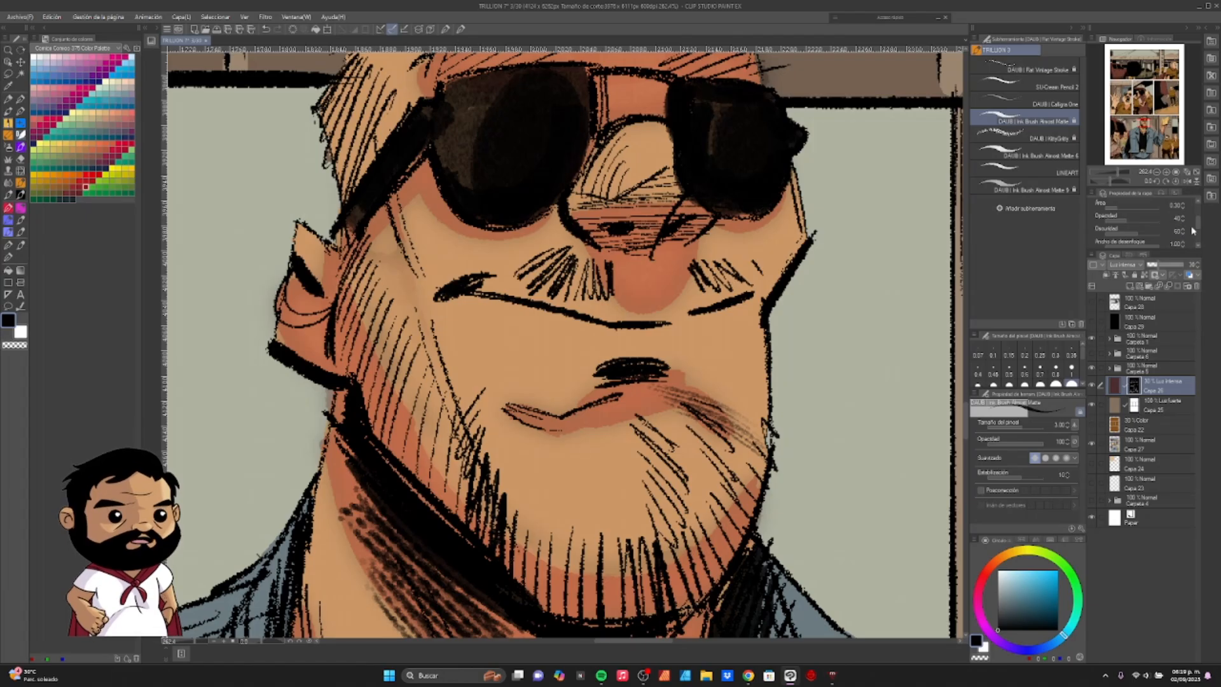
drag(1198, 227, 1199, 231)
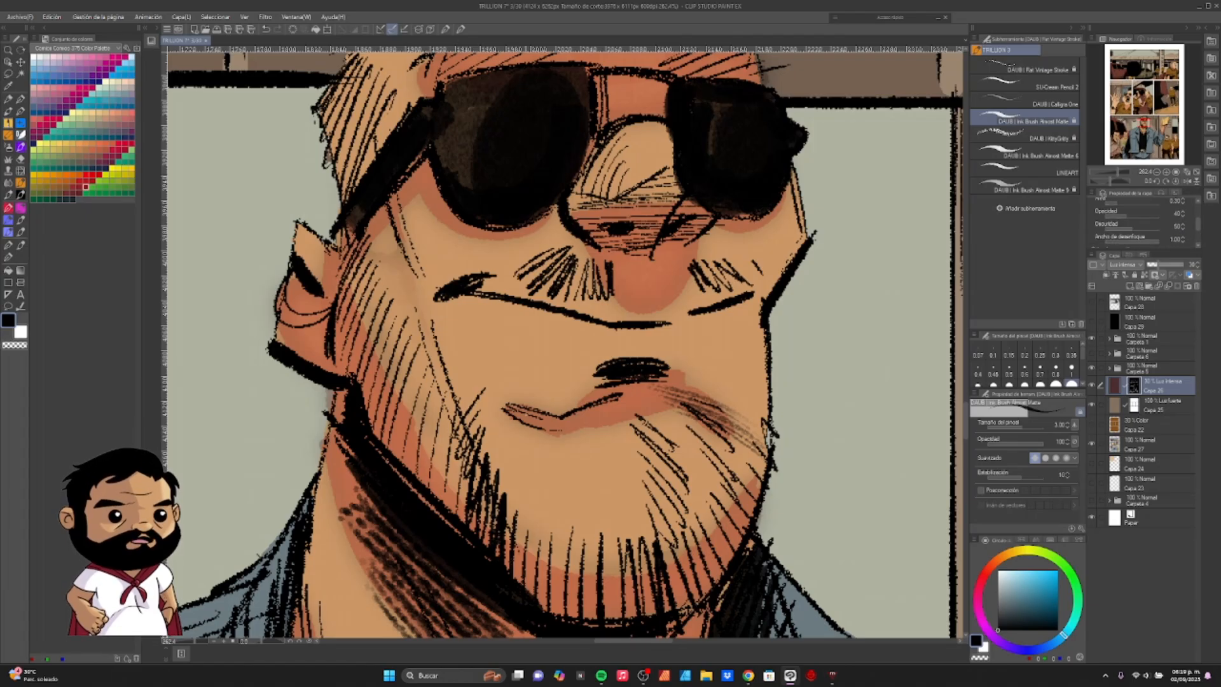
- Set the watercolour edge's darkness (Oscuridad) to 100
scroll(525, 411, down, 6)
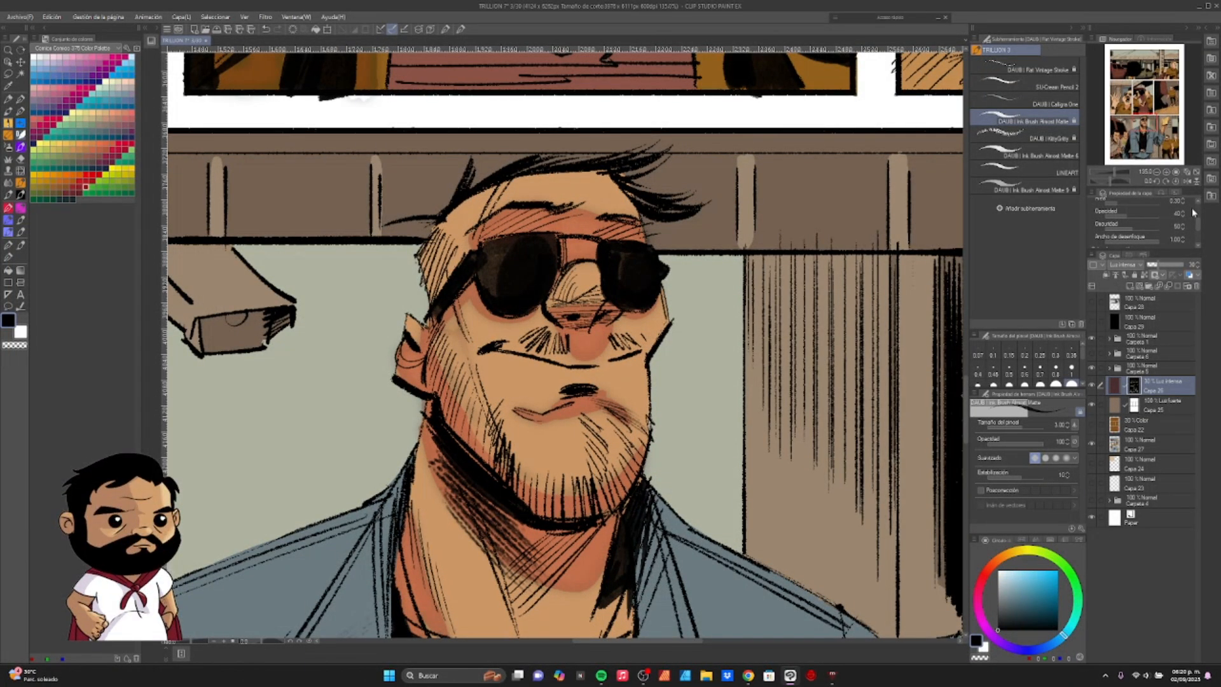
drag(356, 551, 381, 317)
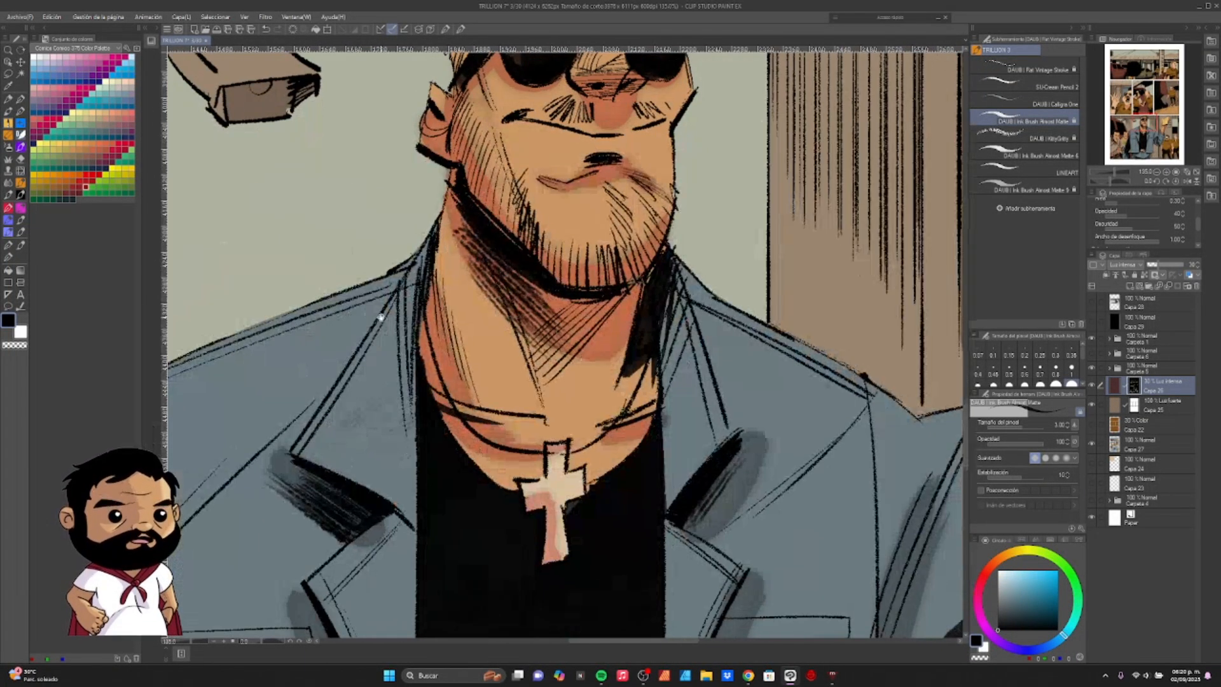
scroll(565, 343, down, 3)
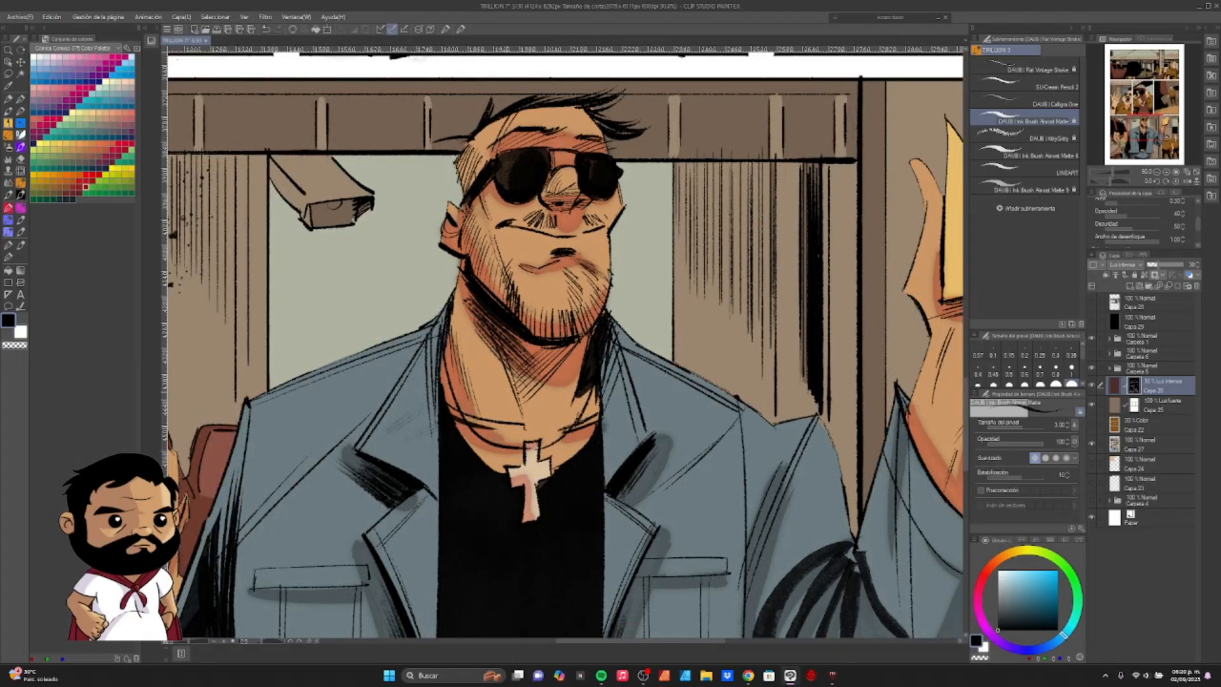
drag(1198, 227, 1195, 226)
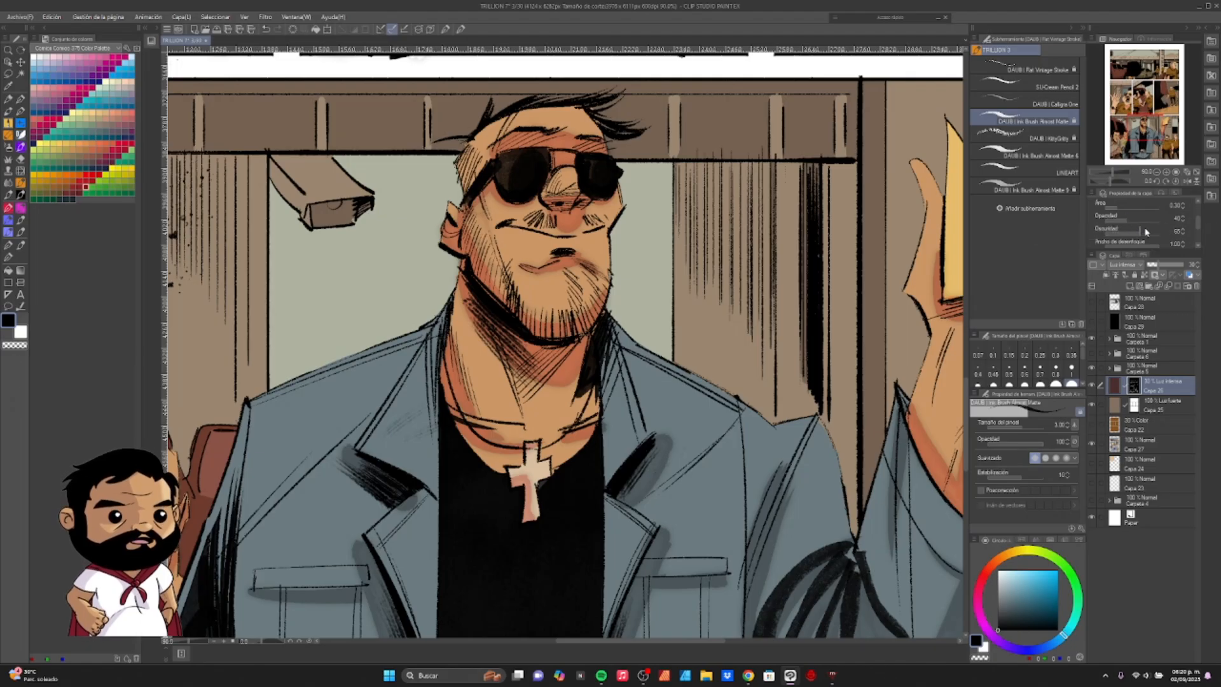
click(1171, 235)
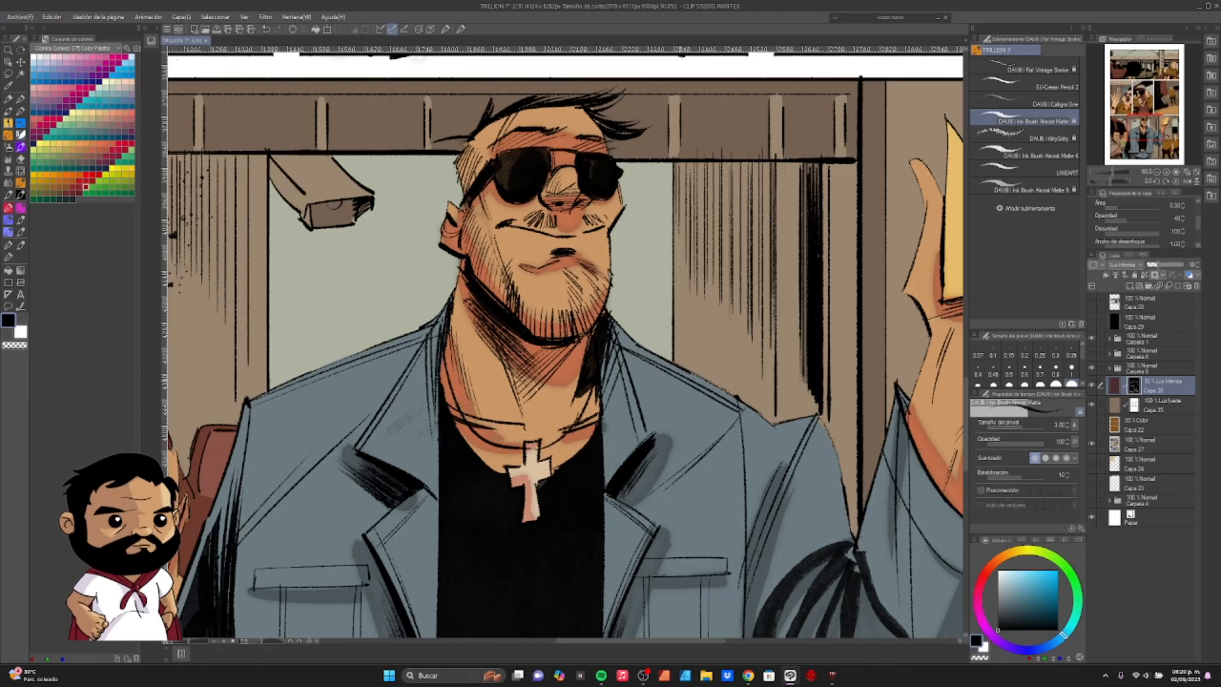
- Set the watercolour edge's darkness (Oscuridad) to 44 and its opacity (Opacidad) to 100
scroll(539, 390, up, 8)
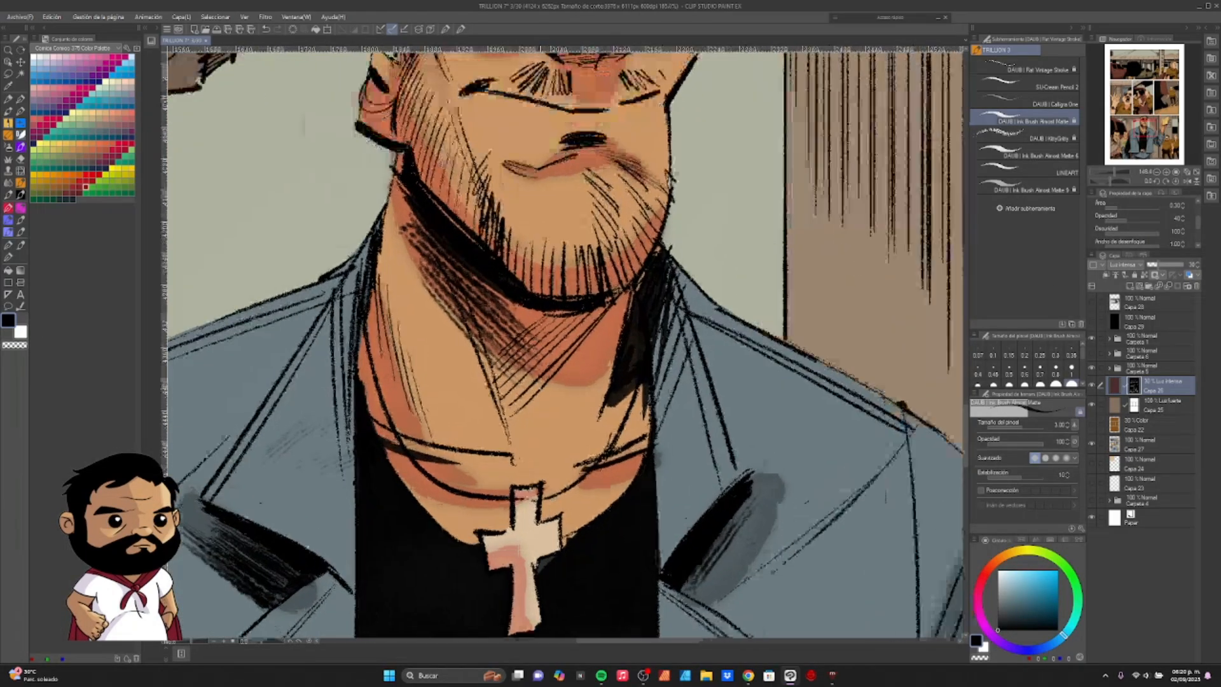
scroll(543, 388, up, 2)
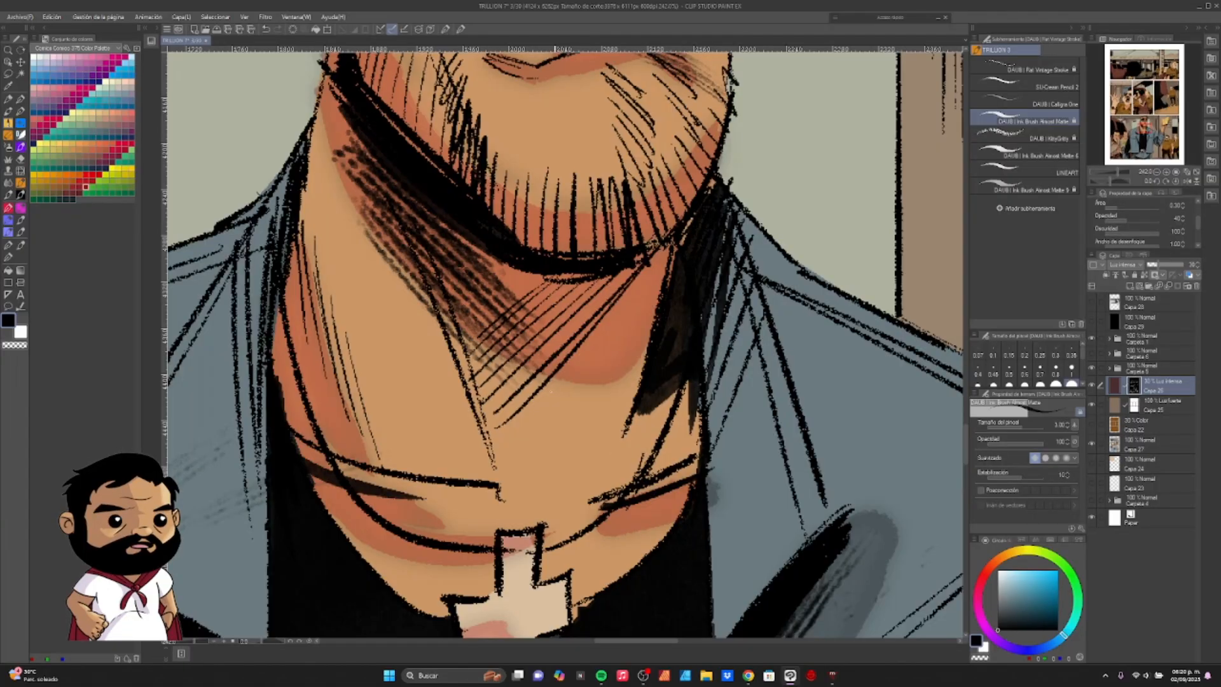
scroll(543, 404, up, 2)
scroll(566, 426, down, 2)
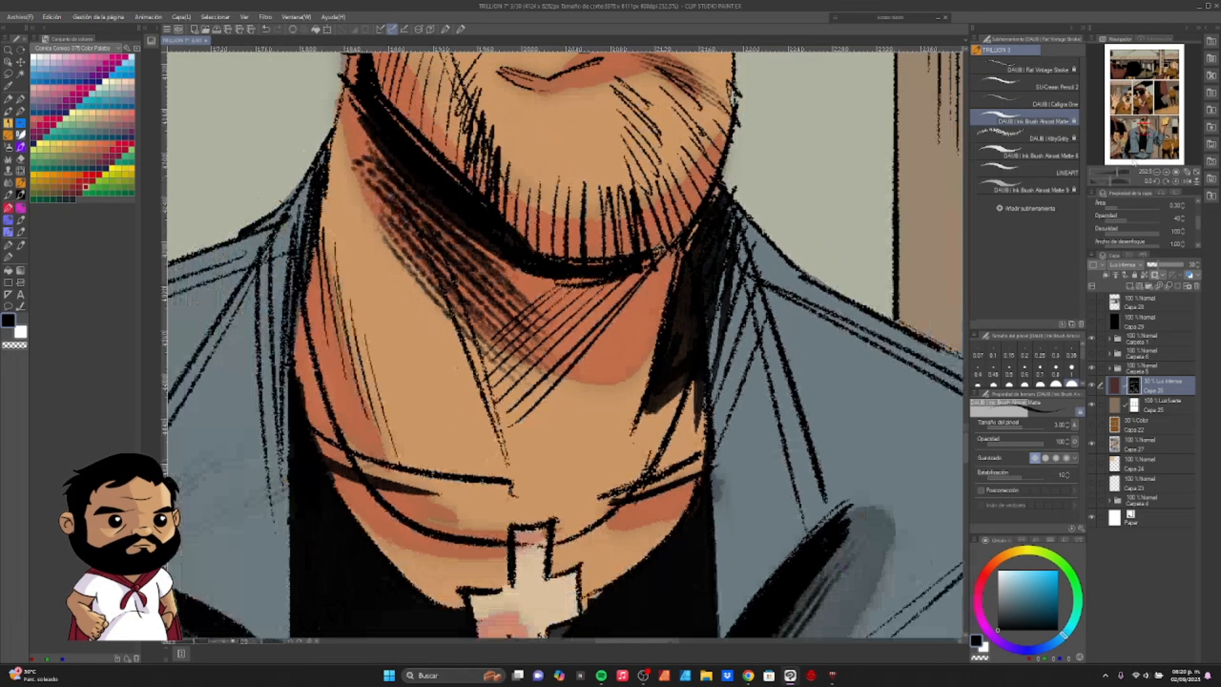
click(1130, 234)
click(1137, 219)
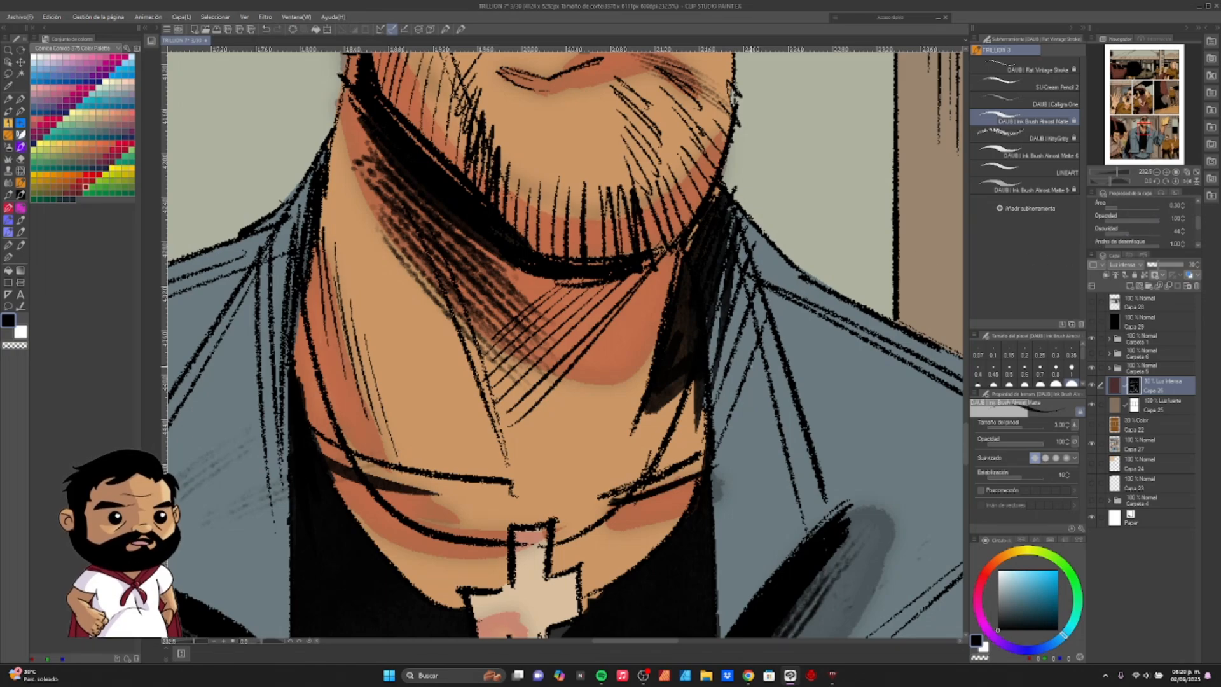
- Test the watercolour edge with two brush strokes beside the sunglasses man's neck and shoulder, undoing each one
scroll(747, 367, down, 1)
scroll(746, 342, down, 2)
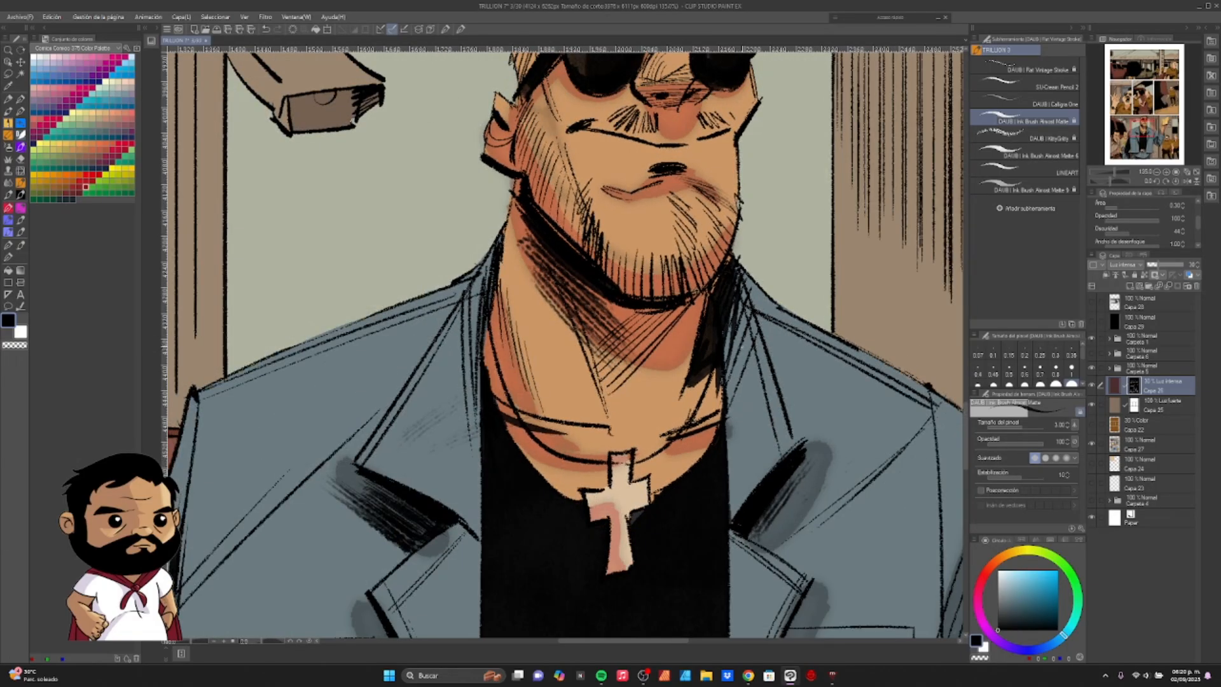
drag(840, 275, 738, 486)
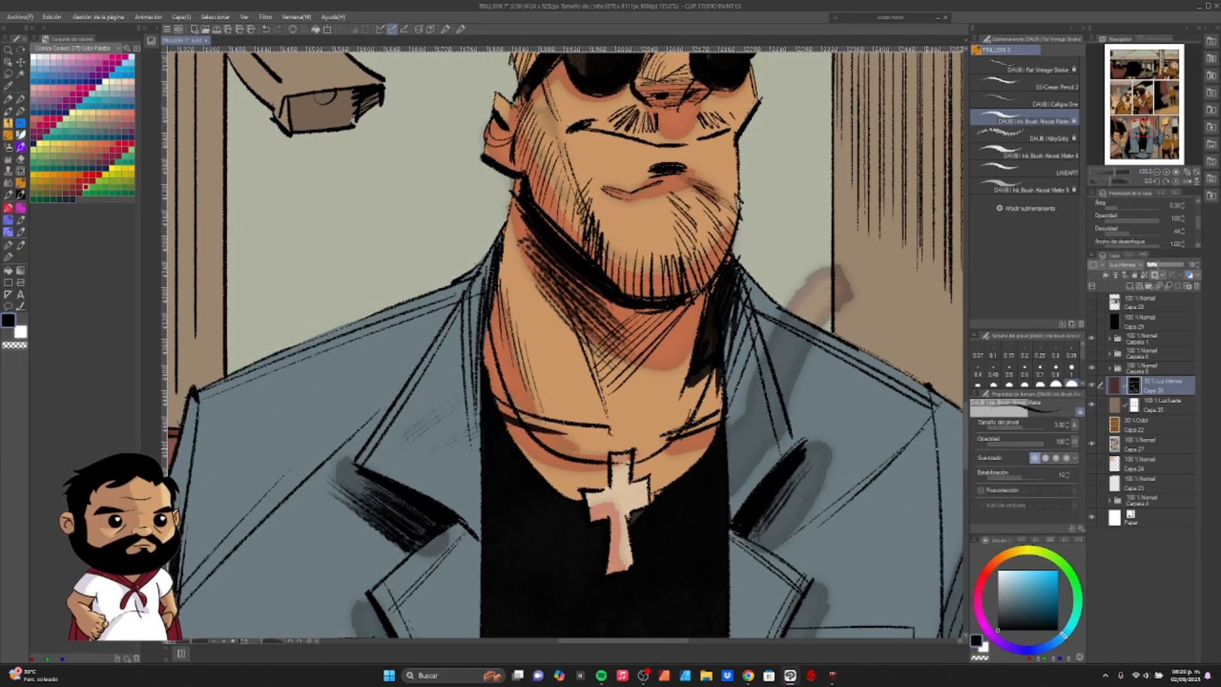
key(ctrl+z)
drag(783, 154, 798, 253)
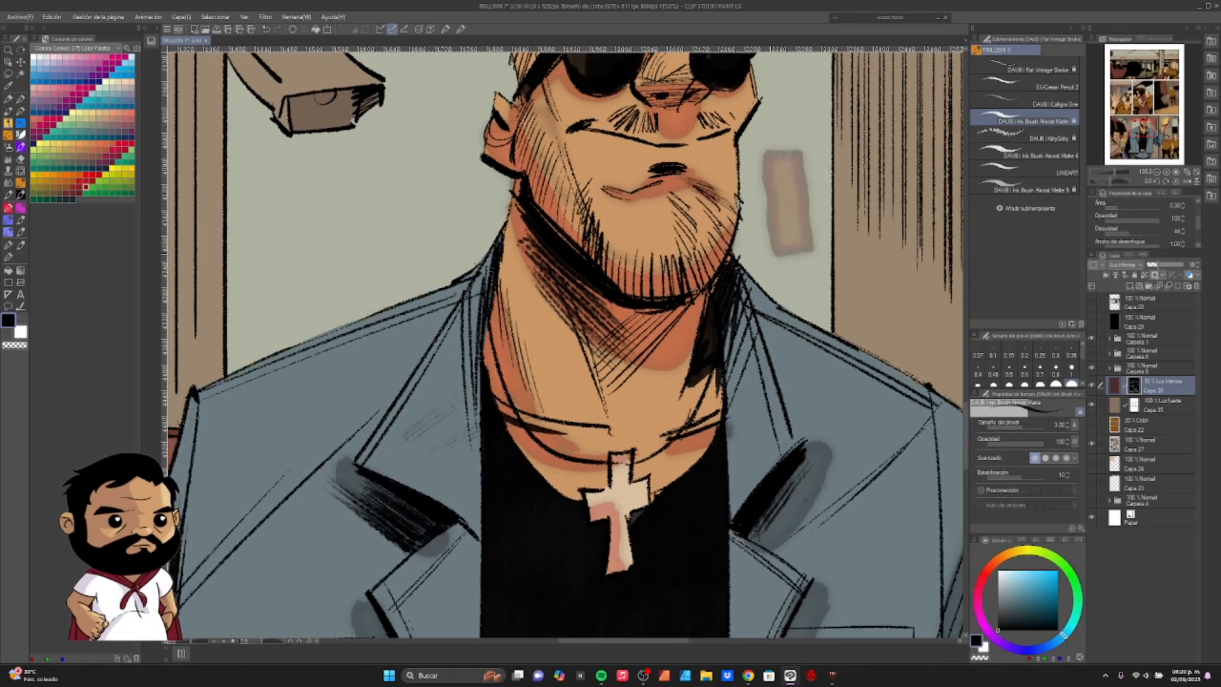
key(ctrl+z)
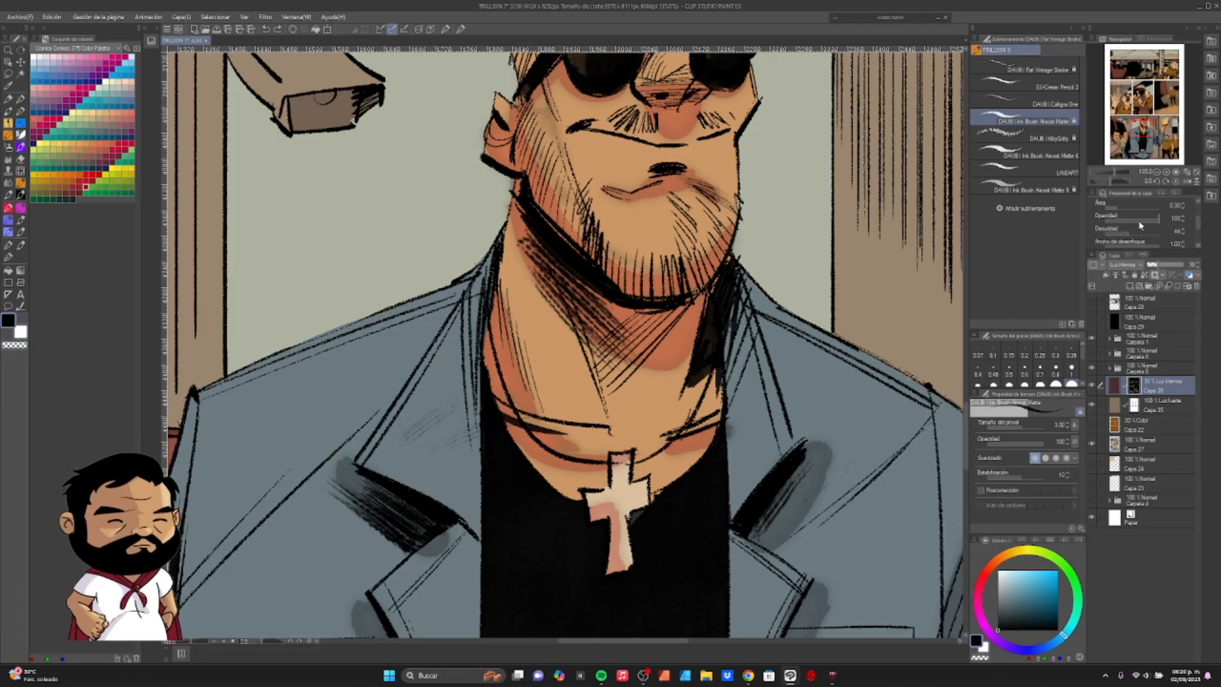
- Set the watercolour edge's opacity (Opacidad) to 40, darkness (Oscuridad) to 50 and blur width (Ancho de desenfoque) to 1.00
click(1175, 218)
click(1180, 234)
click(1178, 243)
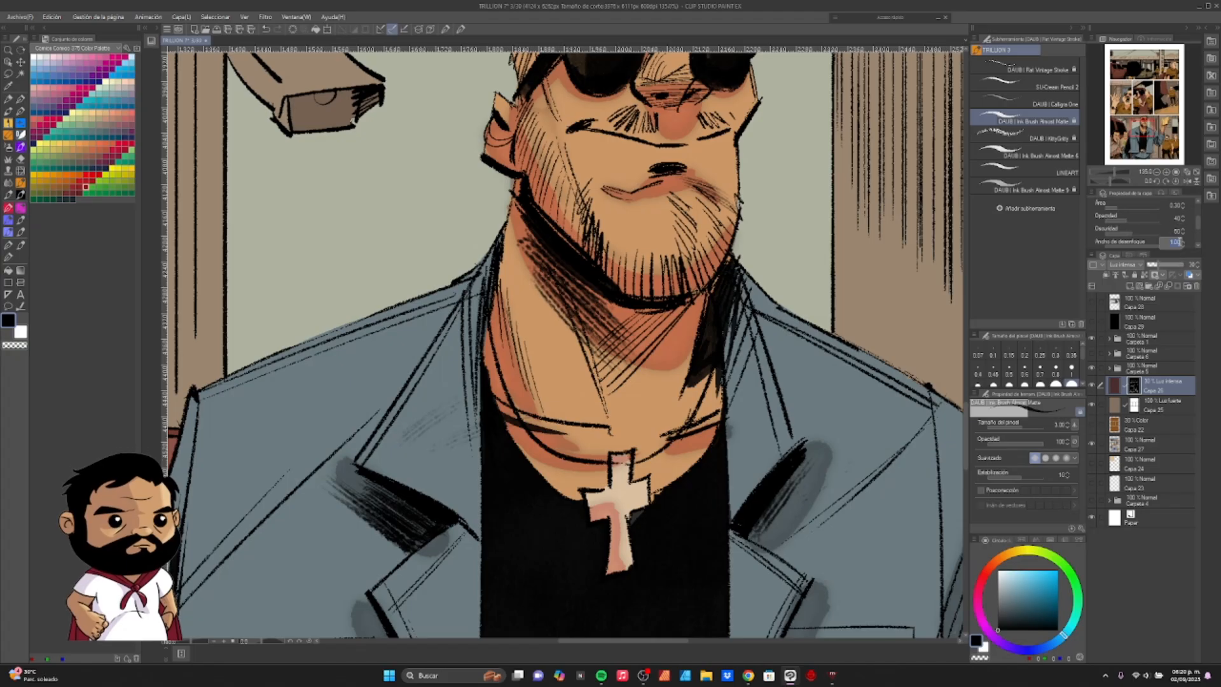
key(Return)
- Inspect the shadows across the bottom panel and switch the shadow layer's border effect to a solid border
drag(1199, 223, 1198, 208)
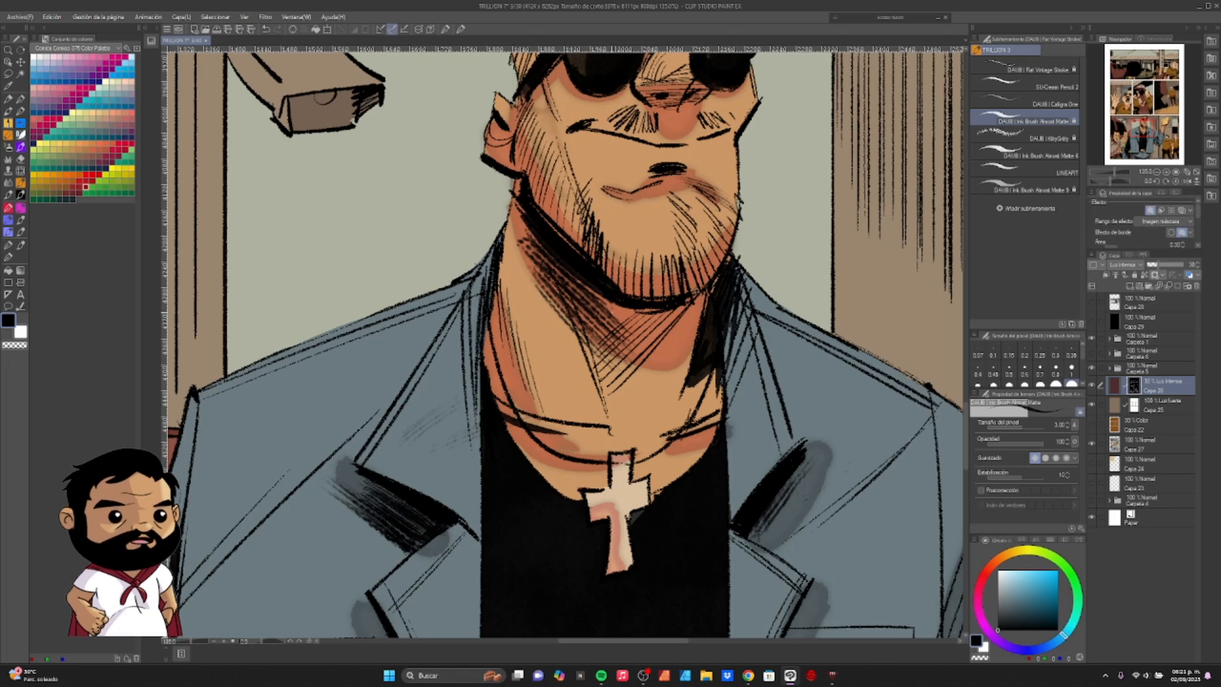
scroll(644, 304, down, 5)
scroll(643, 304, down, 1)
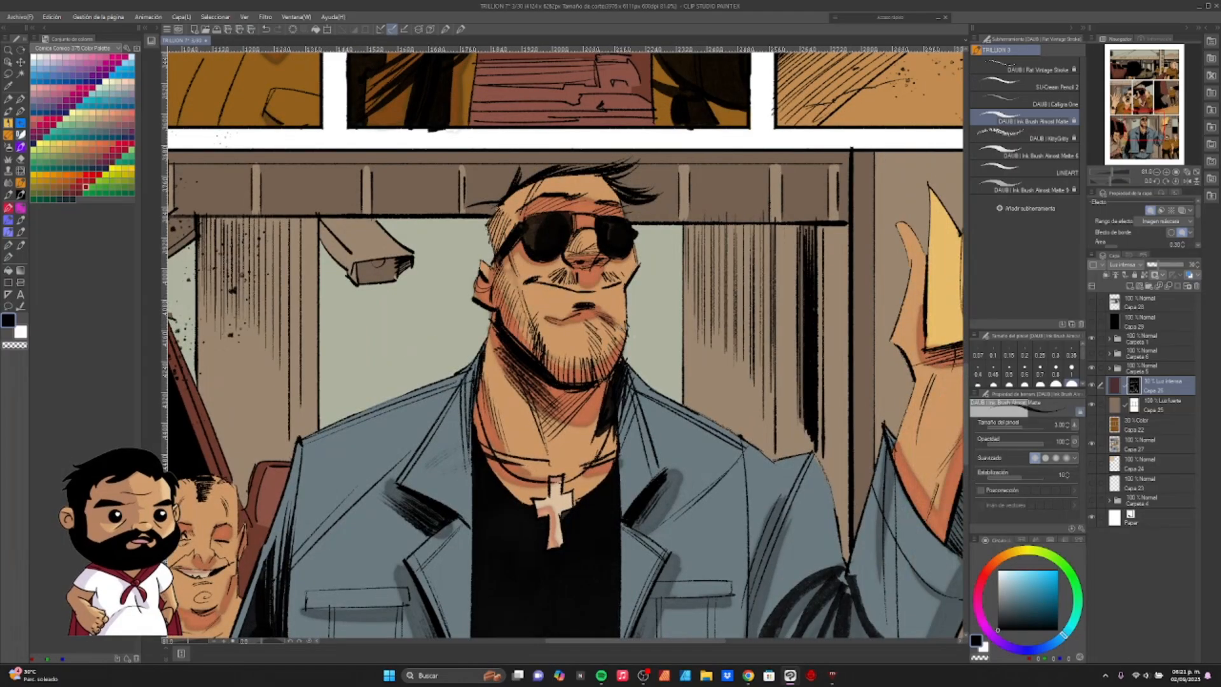
scroll(755, 387, down, 2)
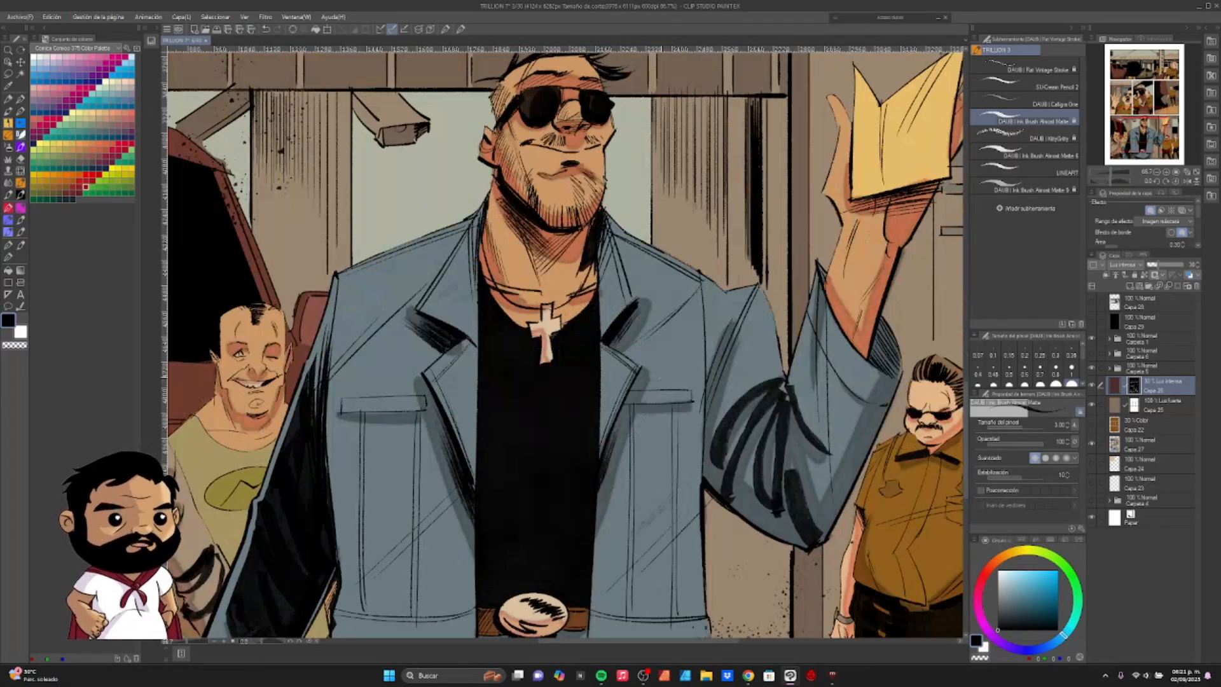
scroll(626, 332, up, 5)
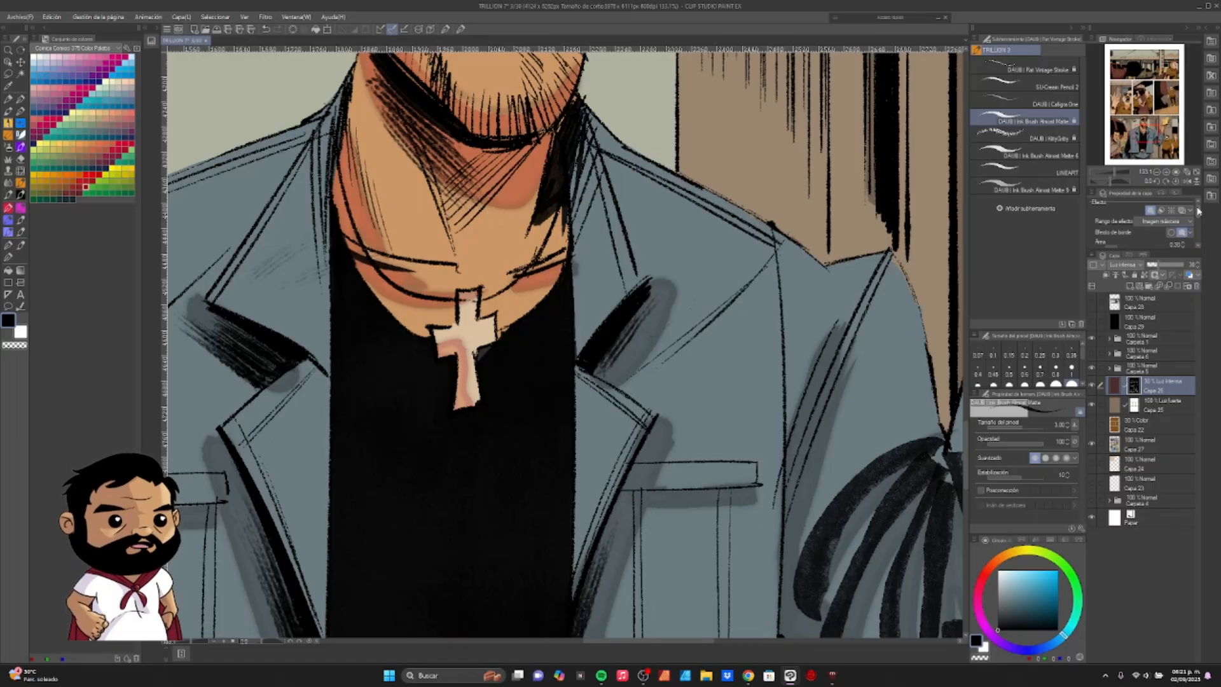
click(1175, 233)
scroll(691, 363, down, 8)
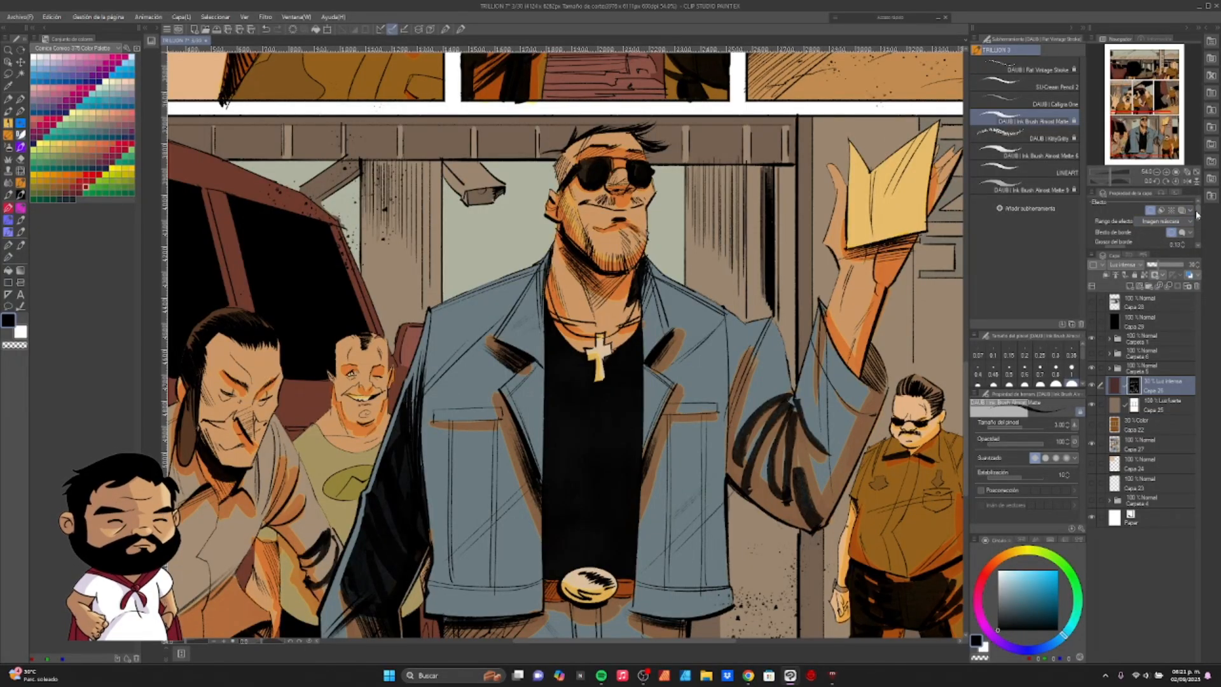
- Change the solid border's colour (Color del borde) to a reddish orange
scroll(1194, 213, down, 3)
click(1164, 217)
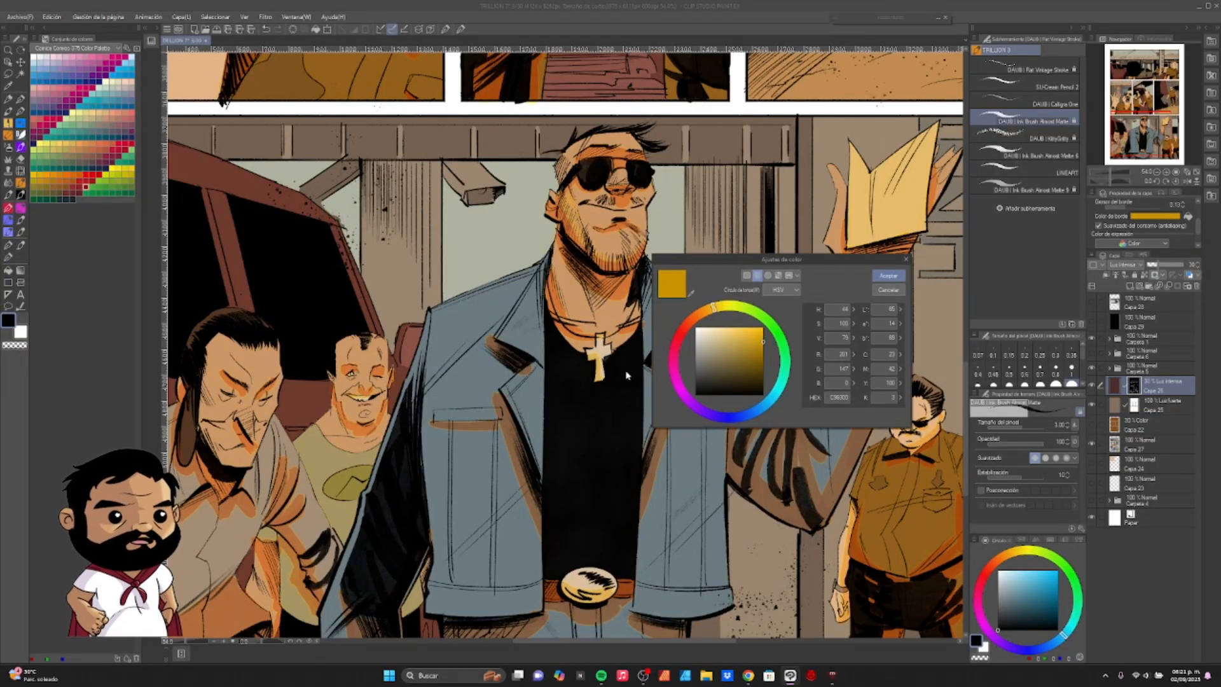
click(700, 321)
click(889, 275)
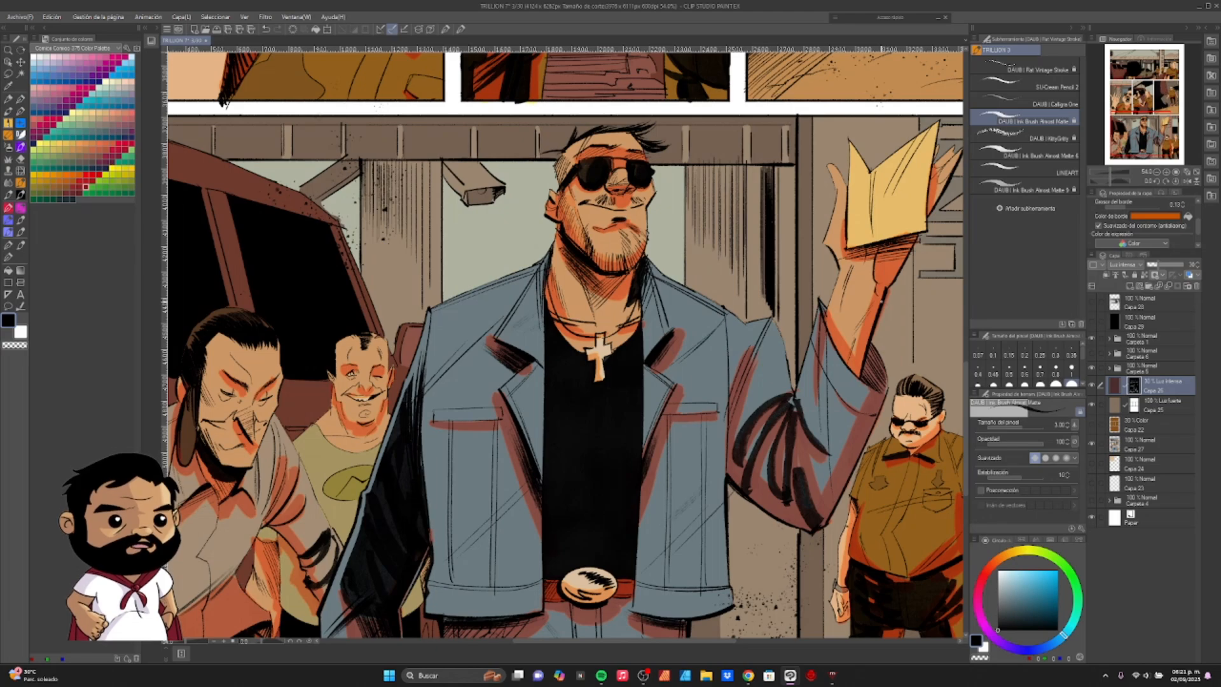
- Inspect the border around the jacket shadows, switch to an airbrush and reduce its brush size
drag(1111, 173, 1114, 173)
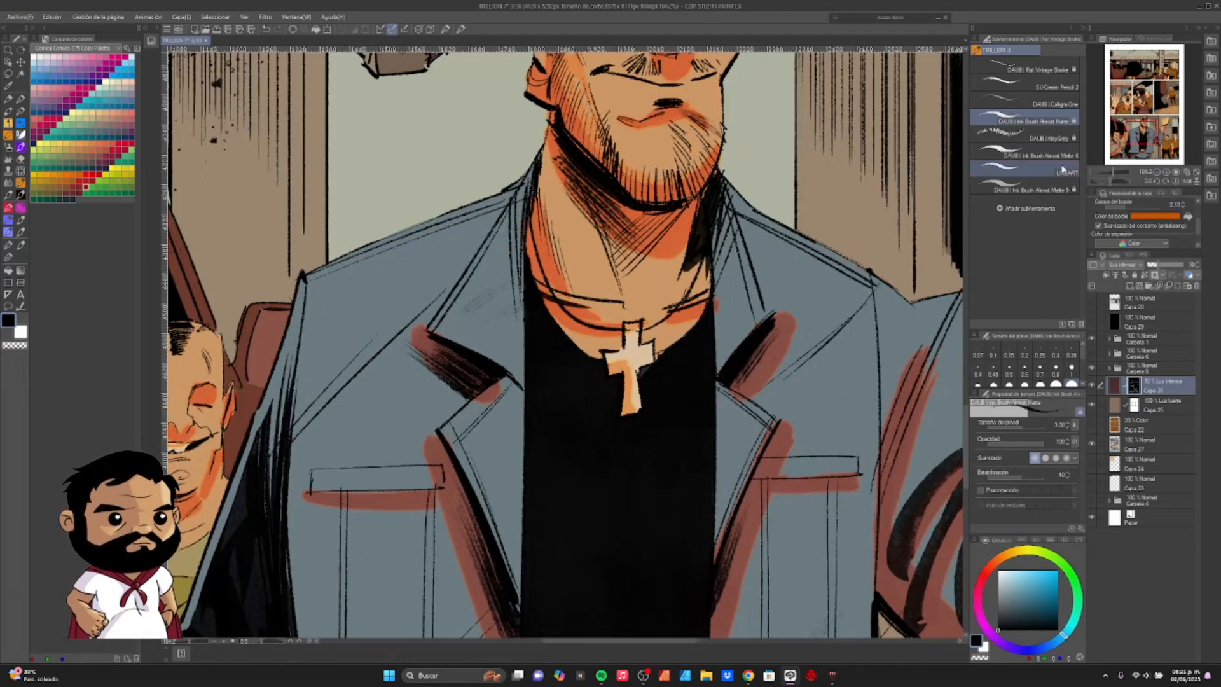
key(b)
key(b)
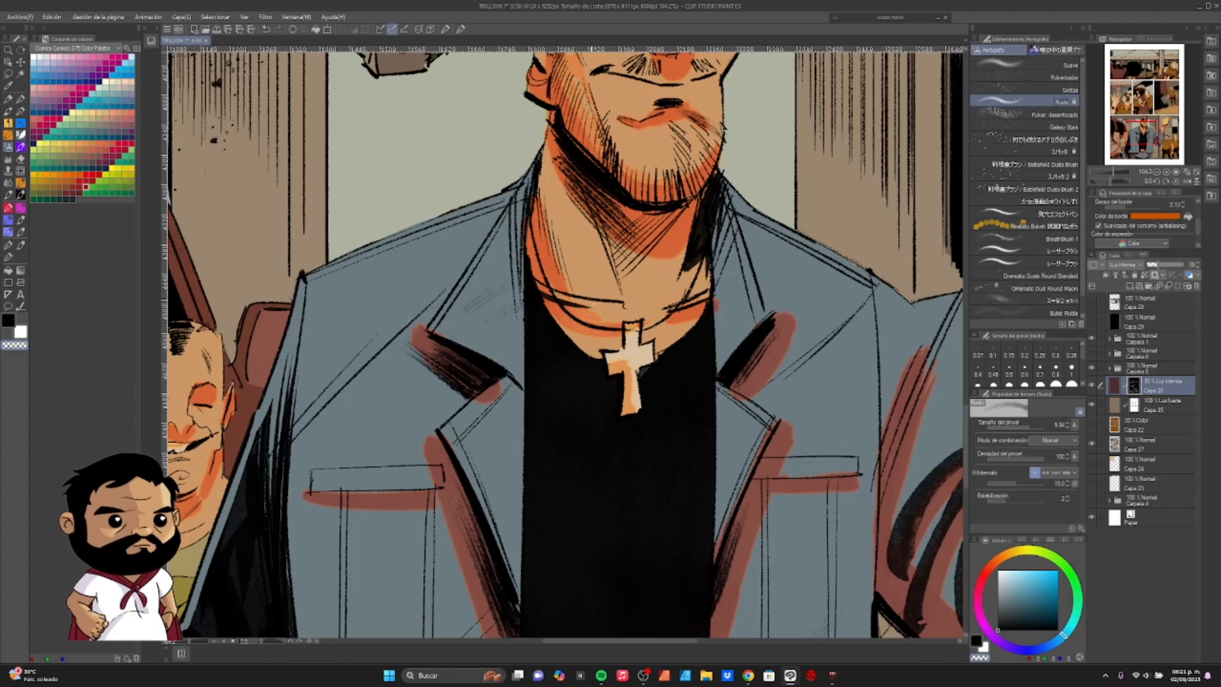
key(ctrl+z)
mouse_move(590, 260)
mouse_down()
mouse_move(559, 240)
mouse_move(546, 247)
mouse_up()
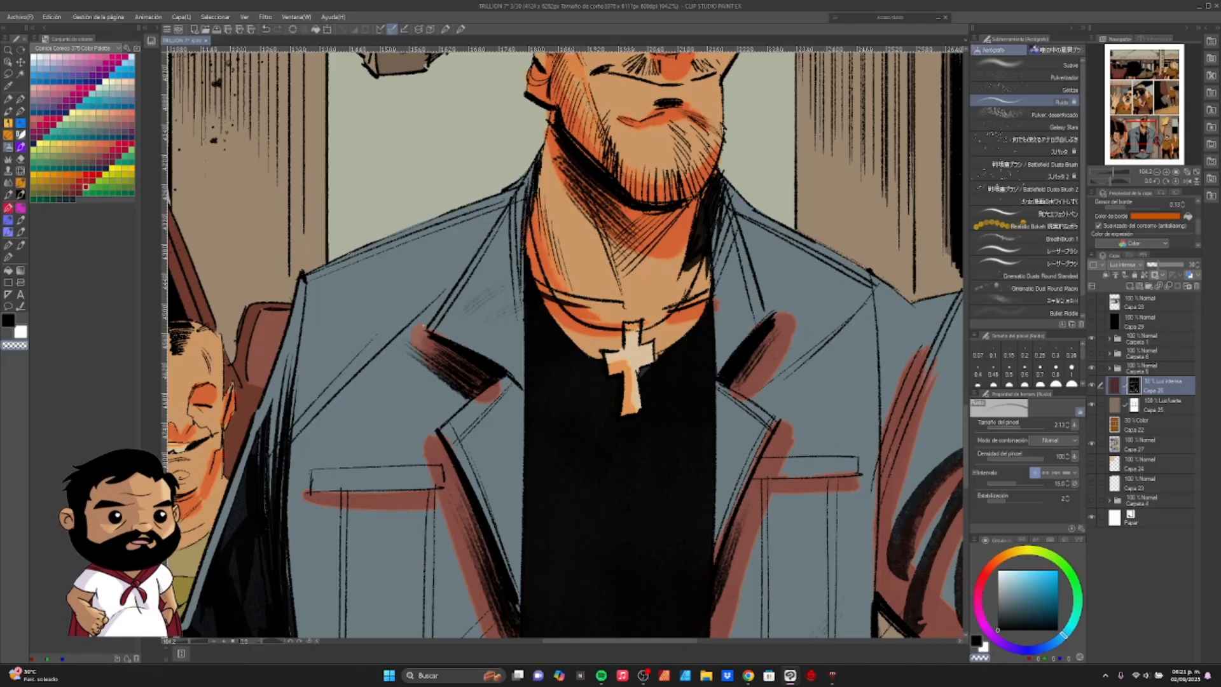
drag(529, 407, 553, 287)
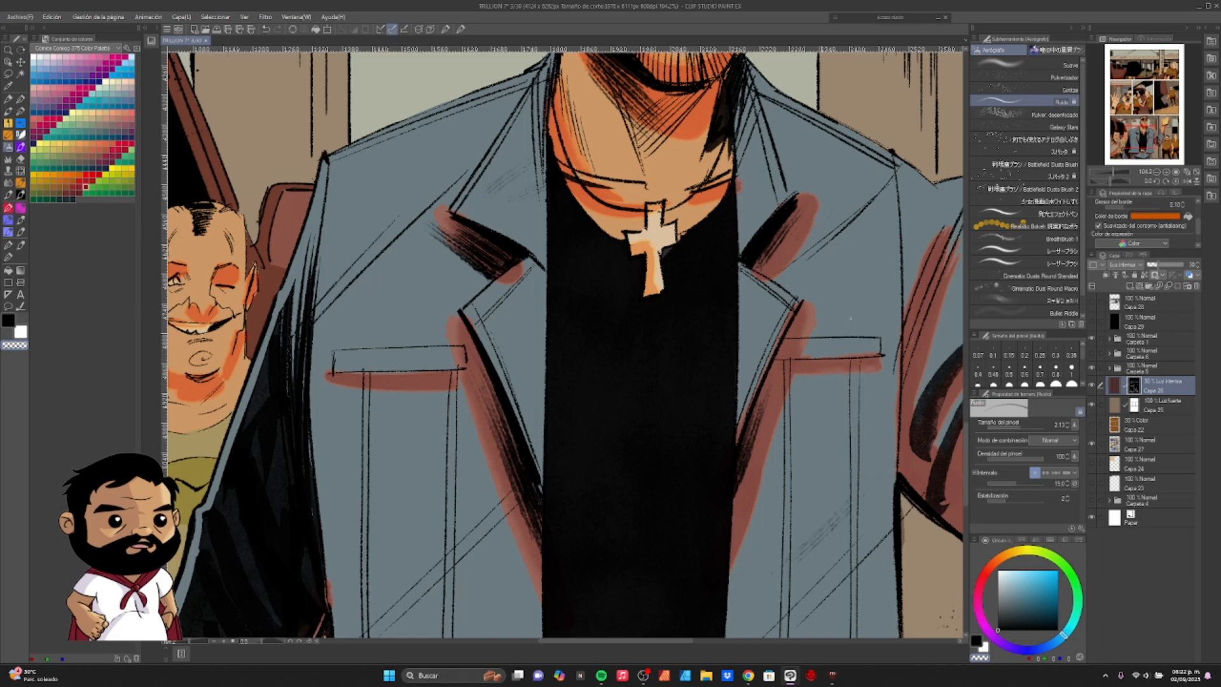
- Review the lower half of the page and change the shadow layer's border effect to a watercolour edge
key(ctrl+minus)
key(ctrl+minus)
key(ctrl+minus)
key(ctrl+minus)
drag(707, 450, 672, 500)
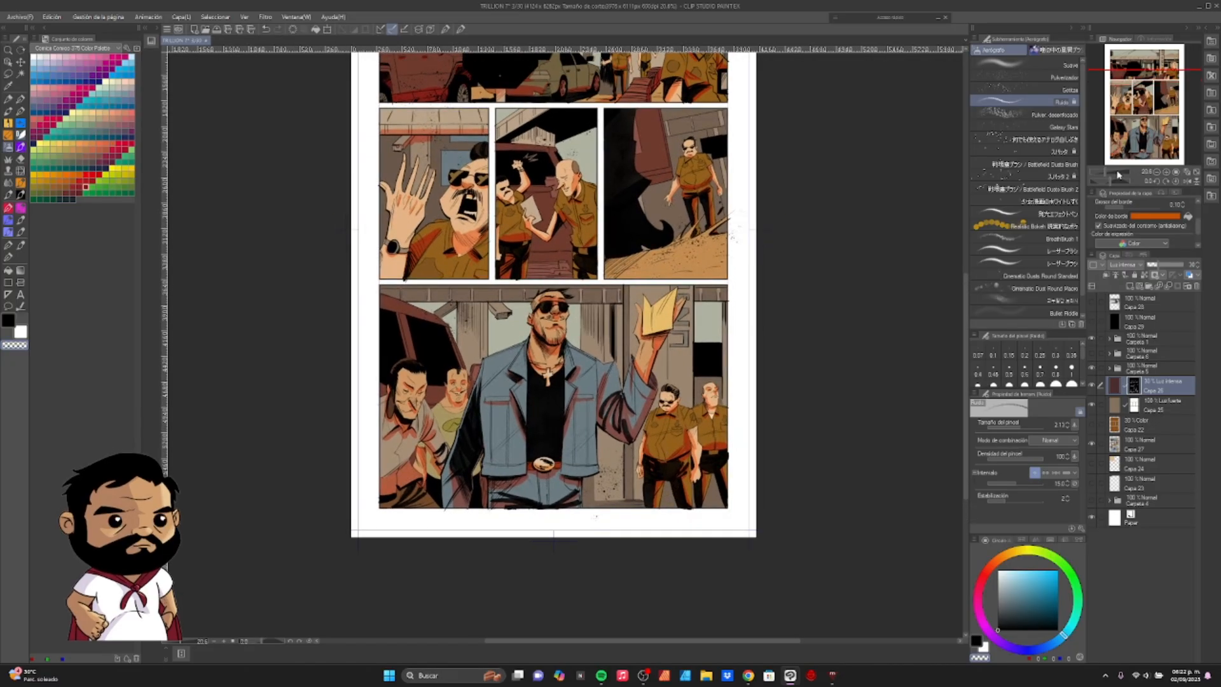
drag(1106, 173, 1108, 172)
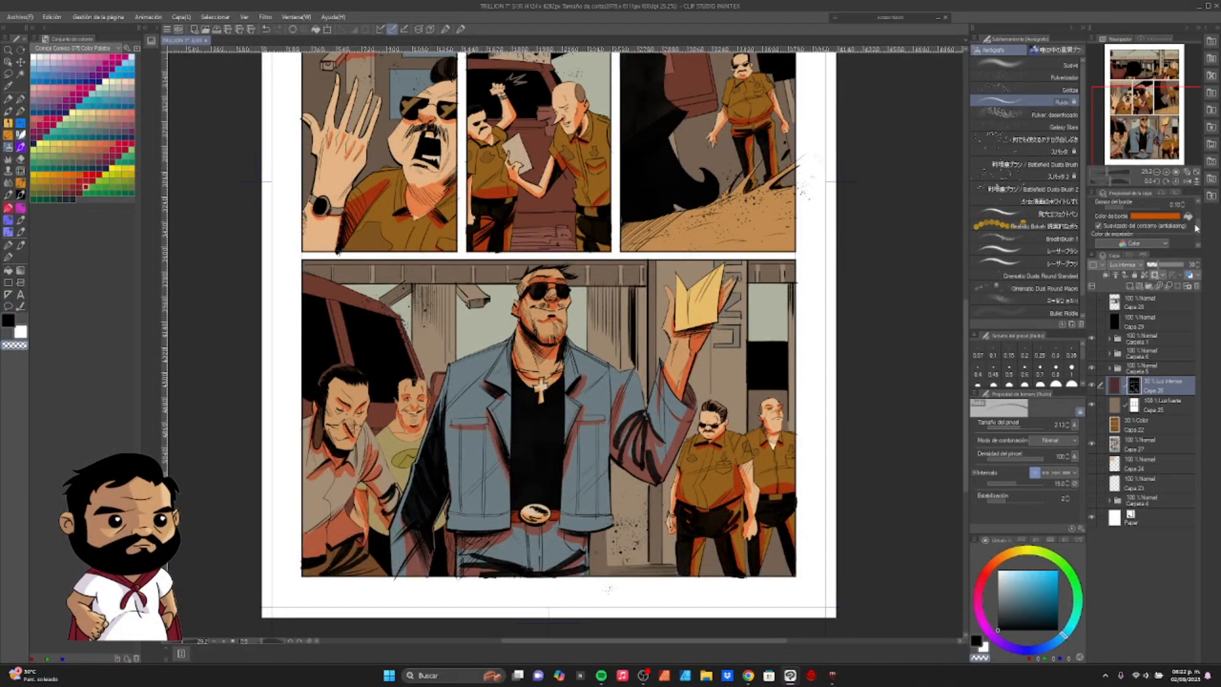
drag(1197, 228, 1197, 213)
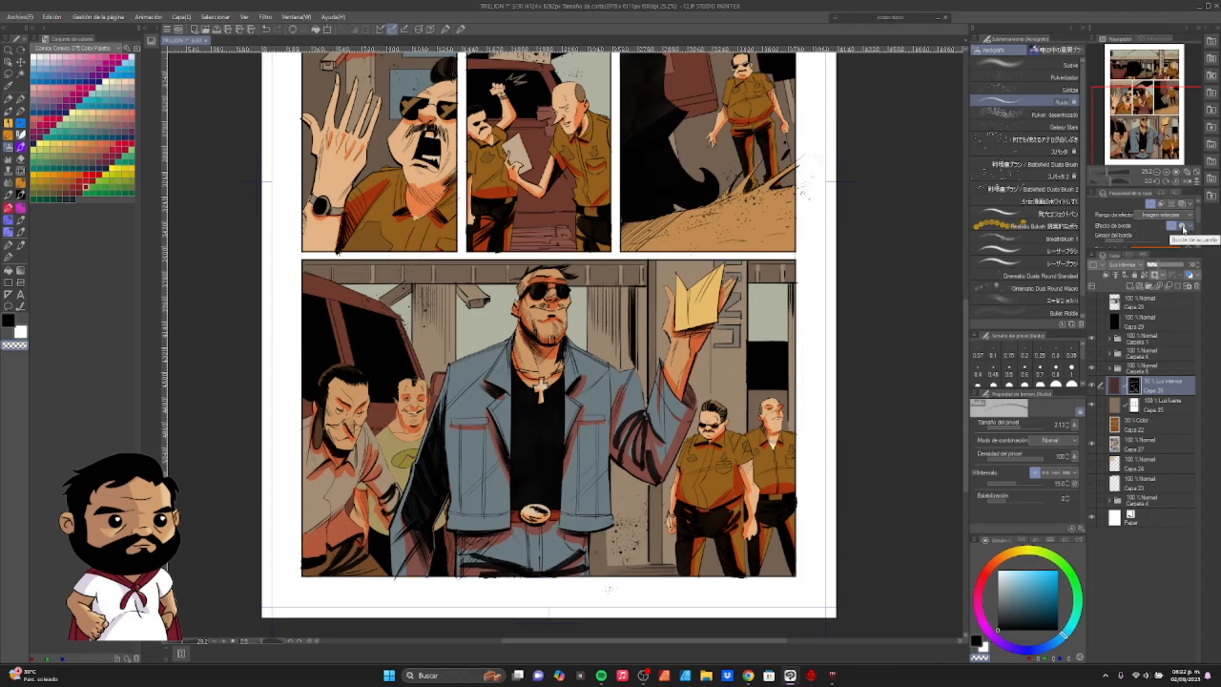
click(1182, 226)
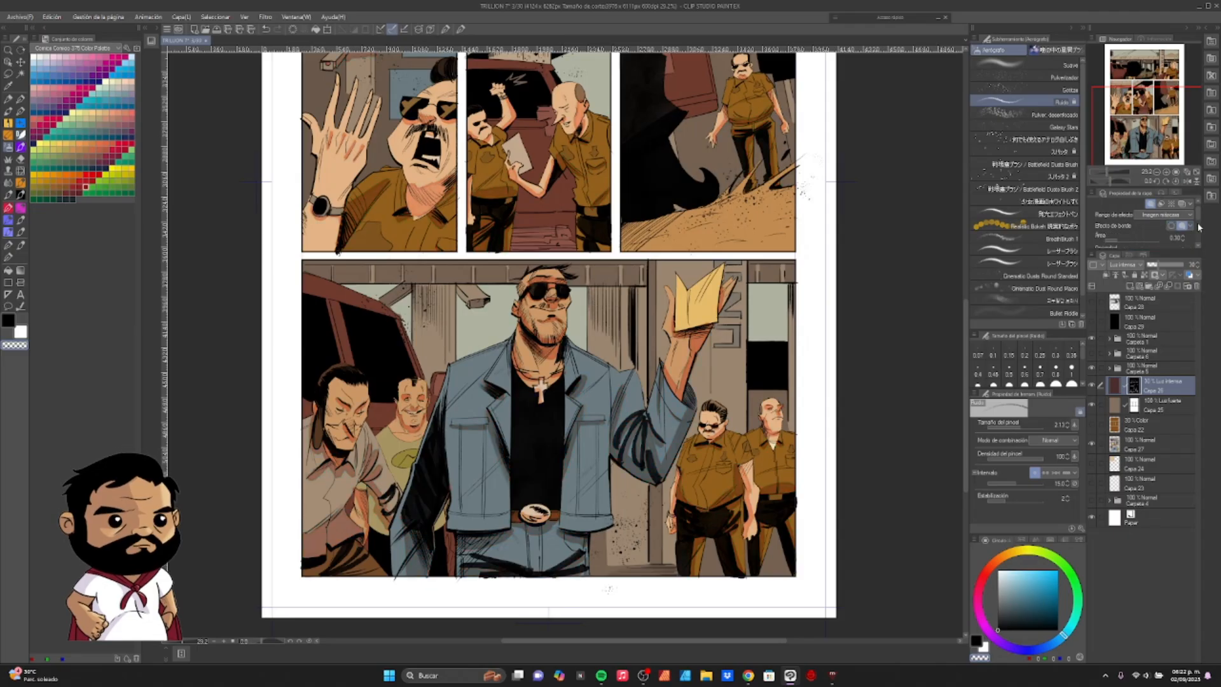
- Set the shadow layer mask's gradation display to Nada and check the shadow edges on the sunglasses man
drag(1199, 227, 1201, 243)
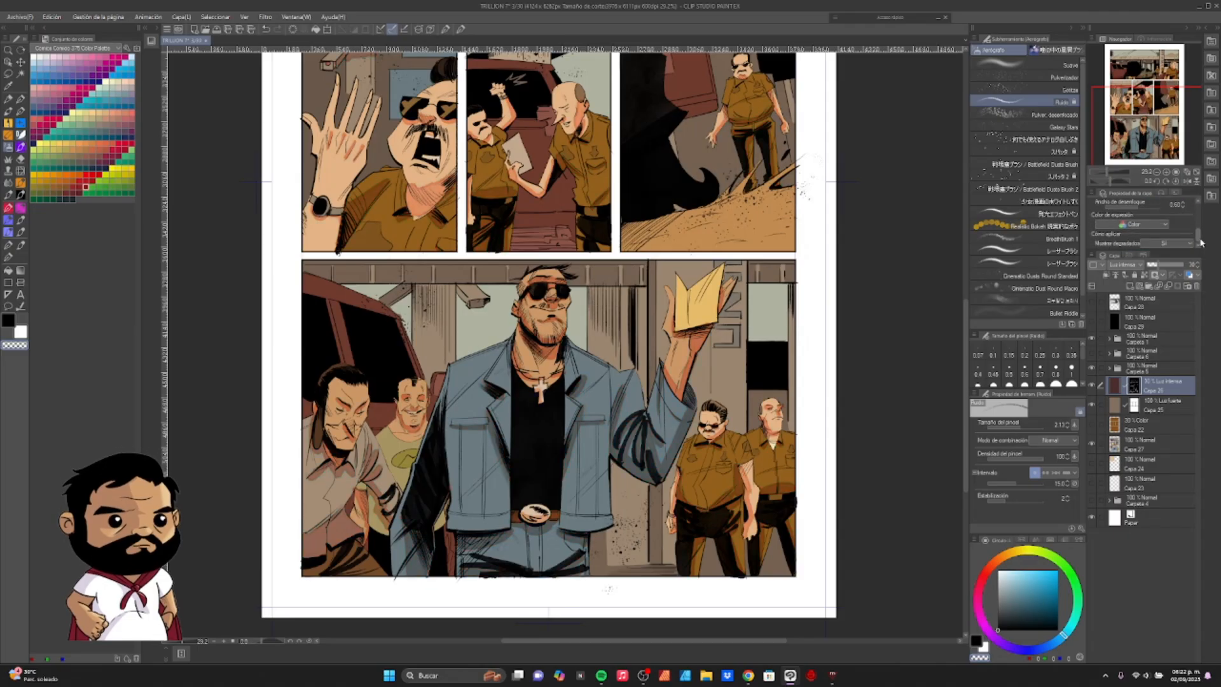
click(1178, 244)
click(1169, 263)
drag(1105, 174, 1109, 177)
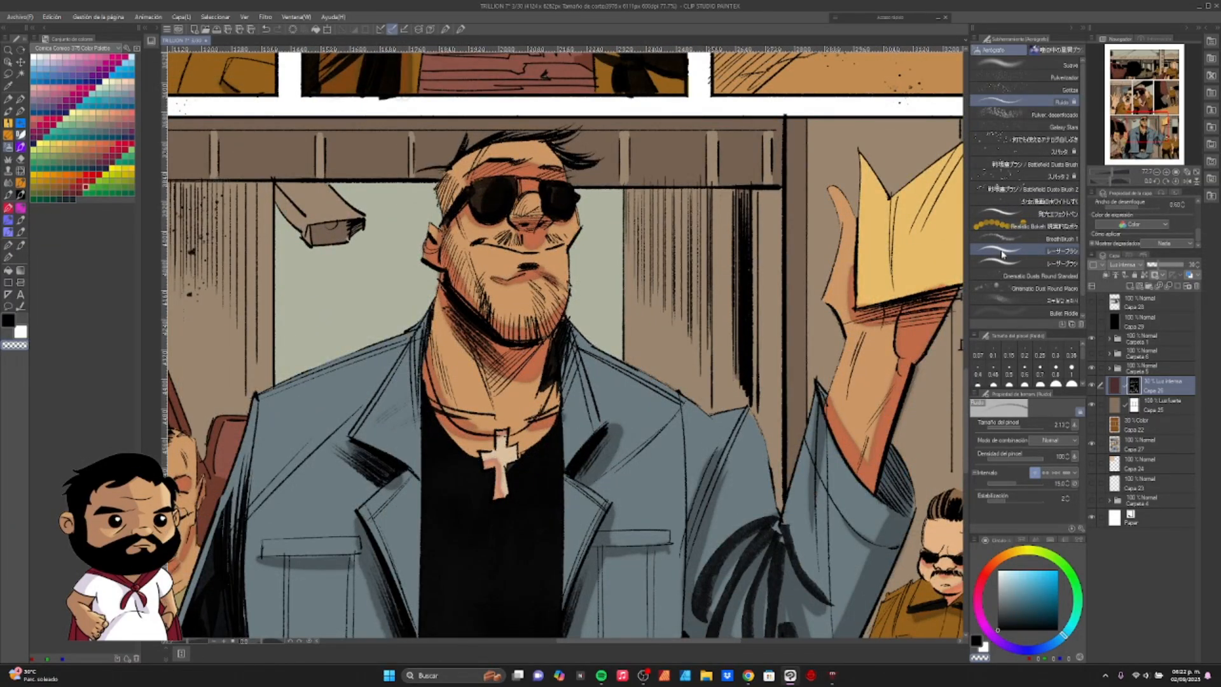
- Turn off the shadow layer's border effect (Efecto de borde) and compare the shadows on the page and the bottom panel
click(1104, 174)
drag(578, 428, 582, 514)
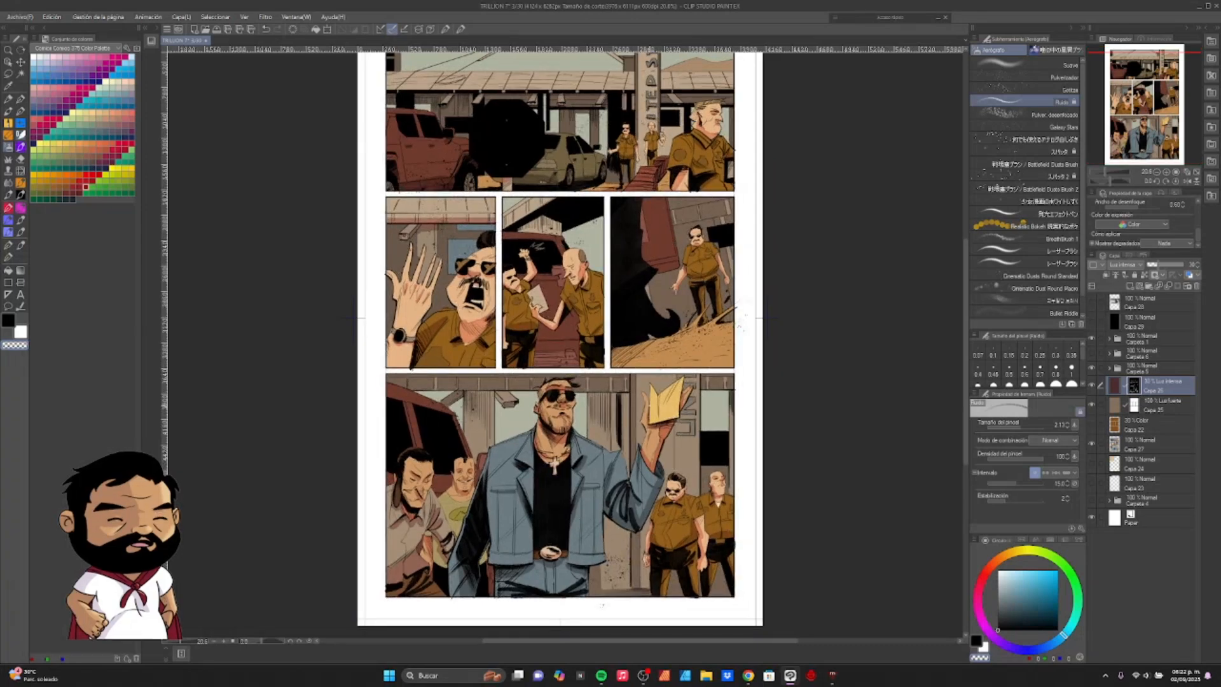
click(1150, 212)
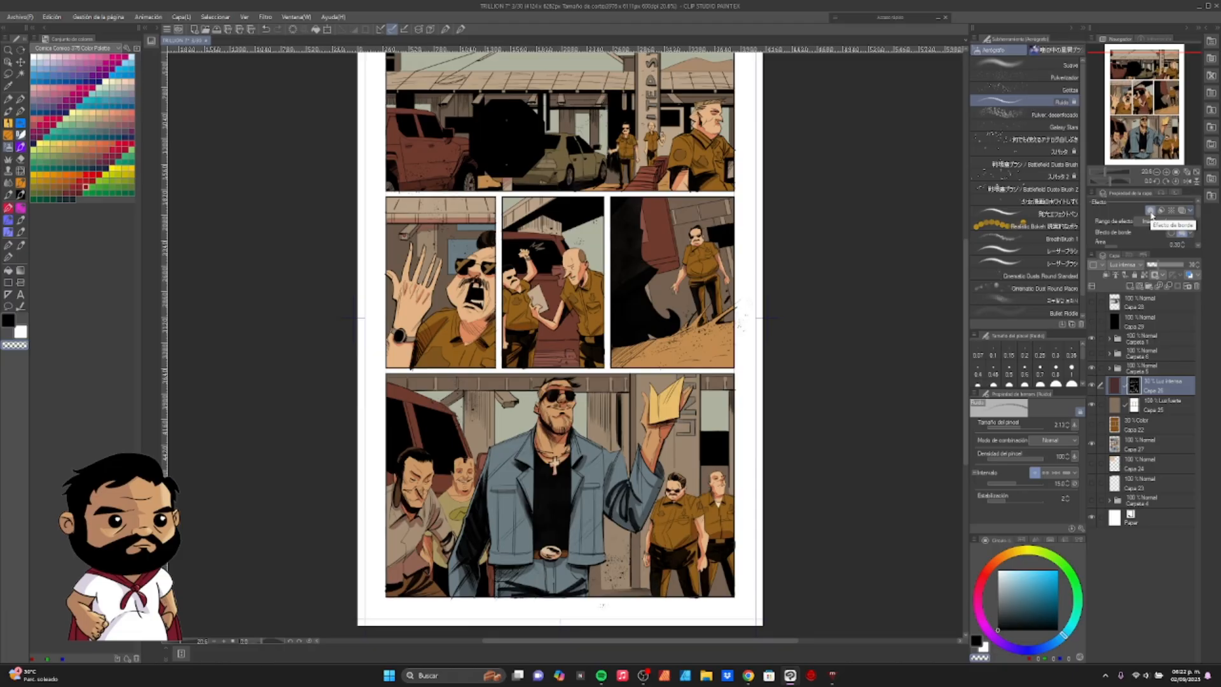
click(1152, 212)
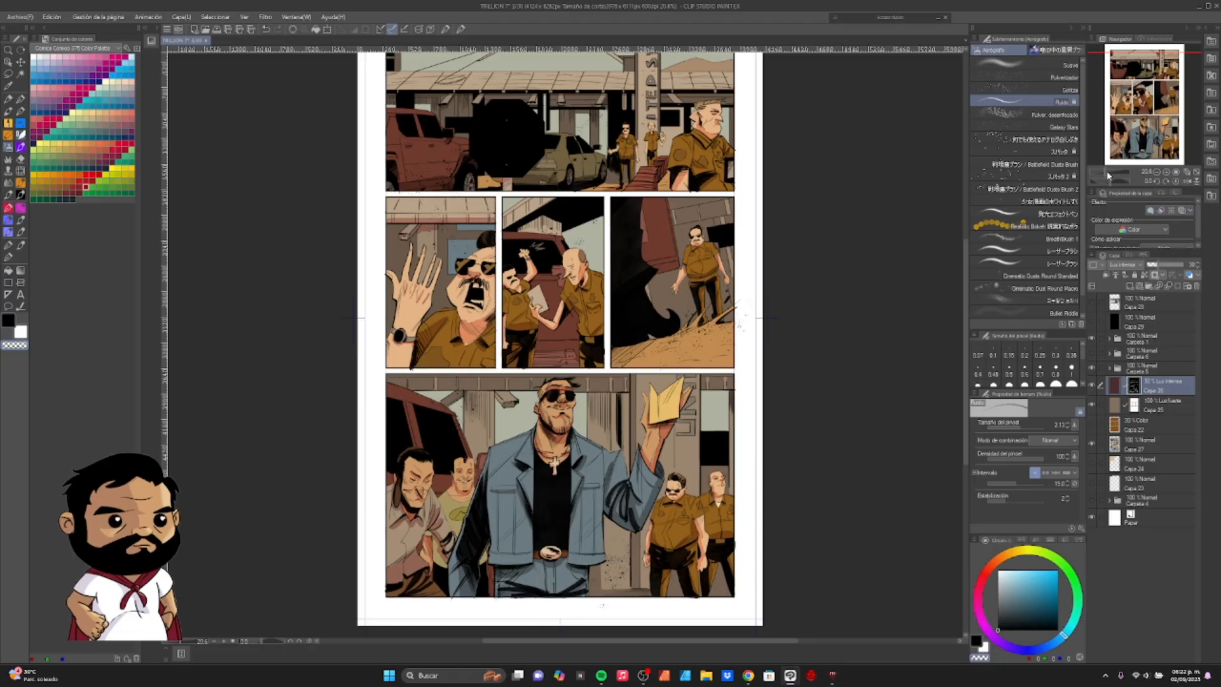
drag(1107, 172, 1111, 173)
drag(718, 559, 773, 222)
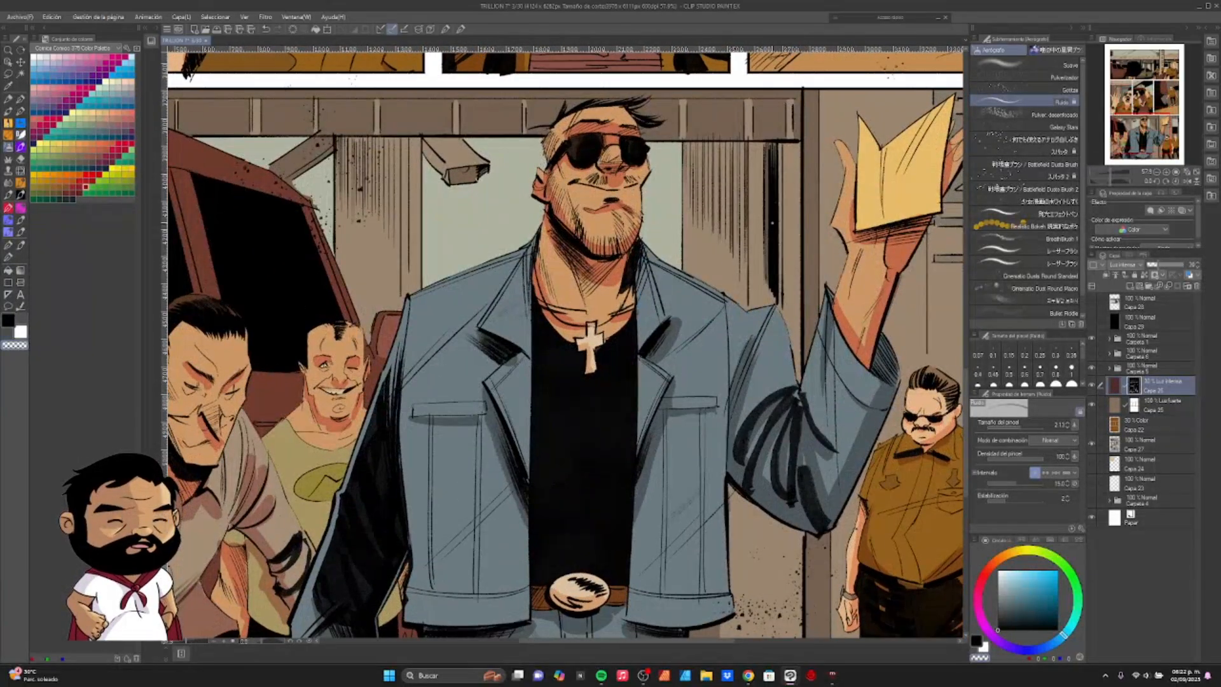
- Turn the shadow layer's border effect (Efecto de borde) back on and check the shadows around the jacket's collar and raised sleeve
click(1151, 212)
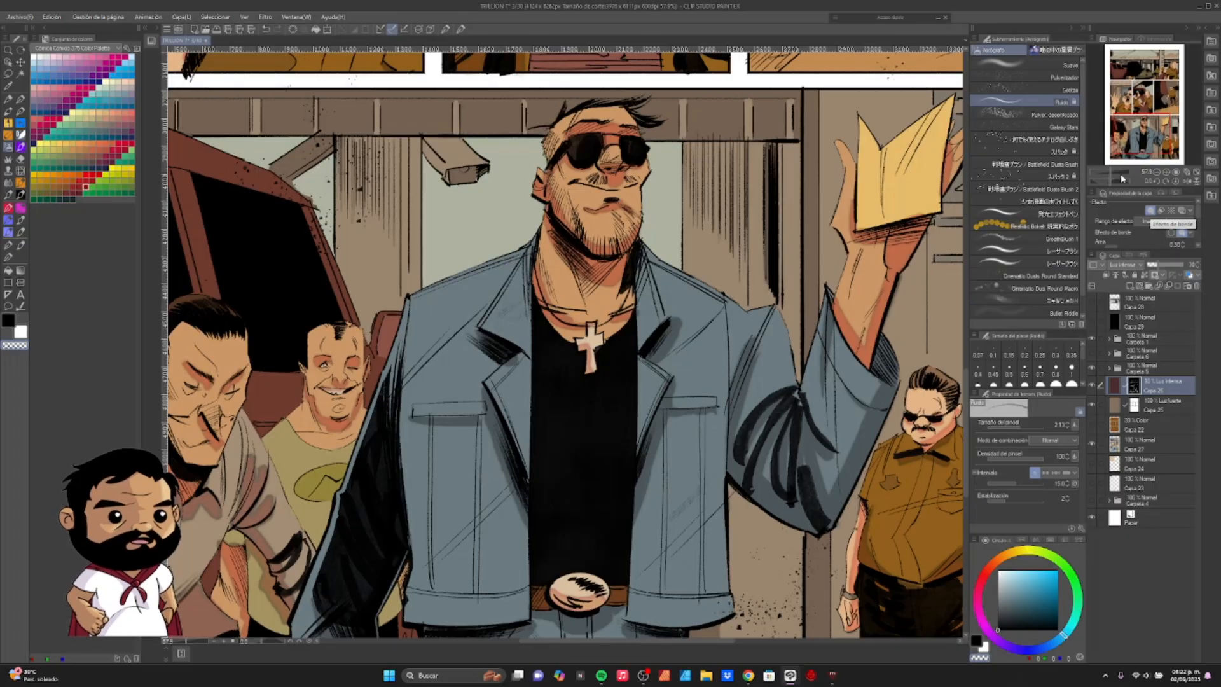
scroll(647, 357, up, 3)
drag(647, 358, 391, 369)
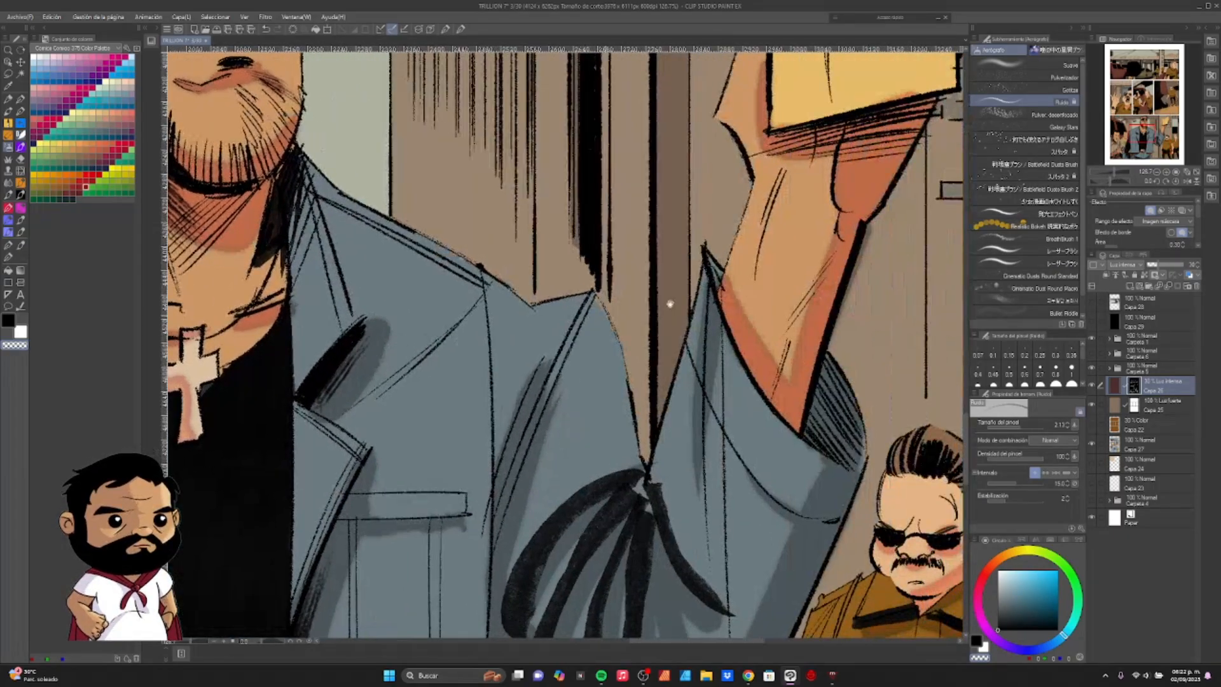
drag(817, 300, 685, 333)
drag(1111, 170, 1106, 172)
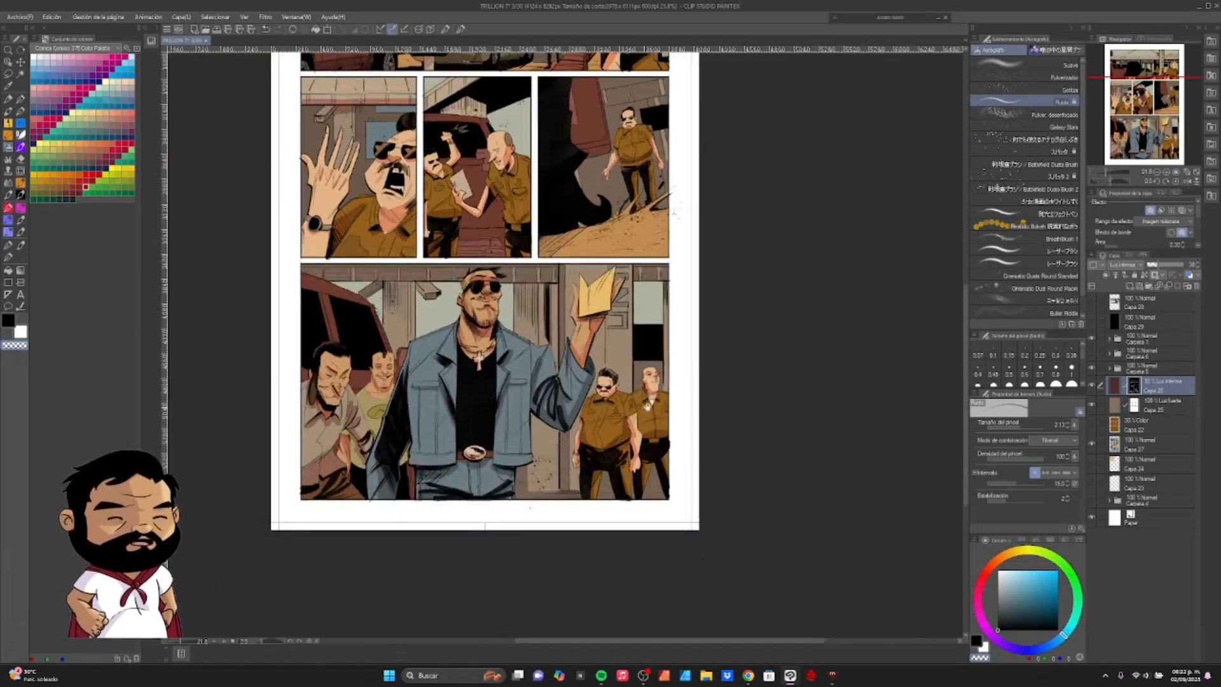
- Review the bordered shadows across the bottom panel, including the men beside the jacket figure, and view the whole page
drag(646, 409, 780, 507)
click(1106, 173)
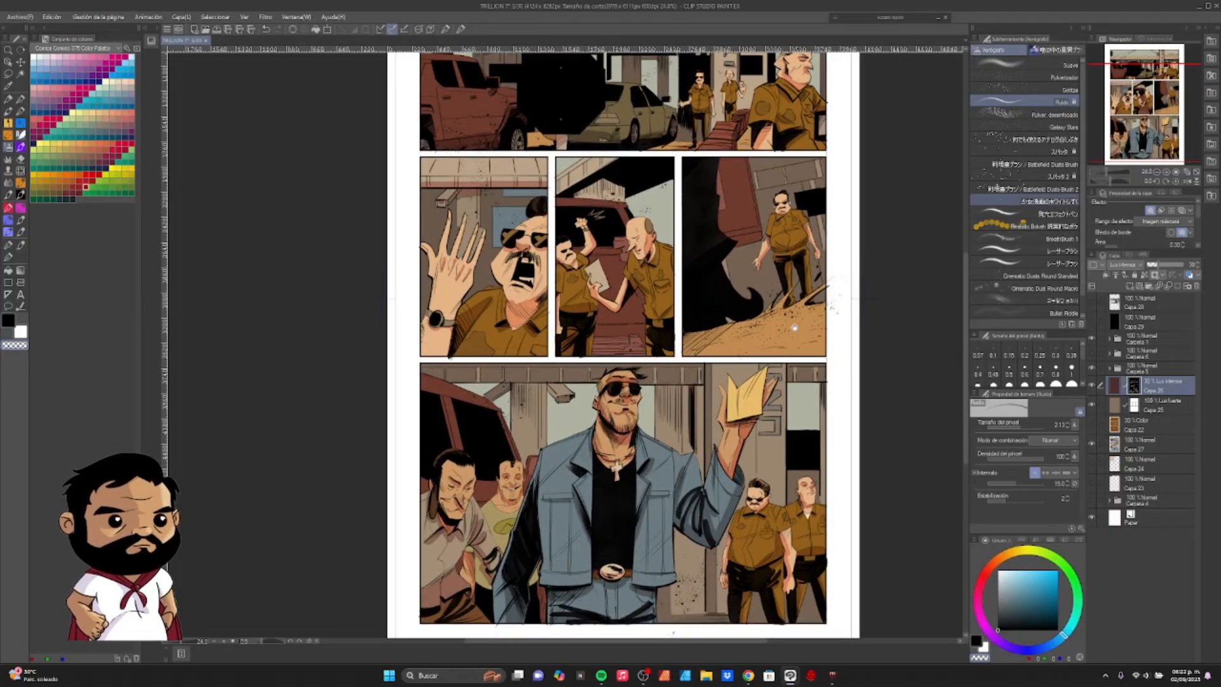
mouse_move(795, 326)
mouse_down()
mouse_move(785, 347)
mouse_move(852, 194)
mouse_move(891, 150)
mouse_up()
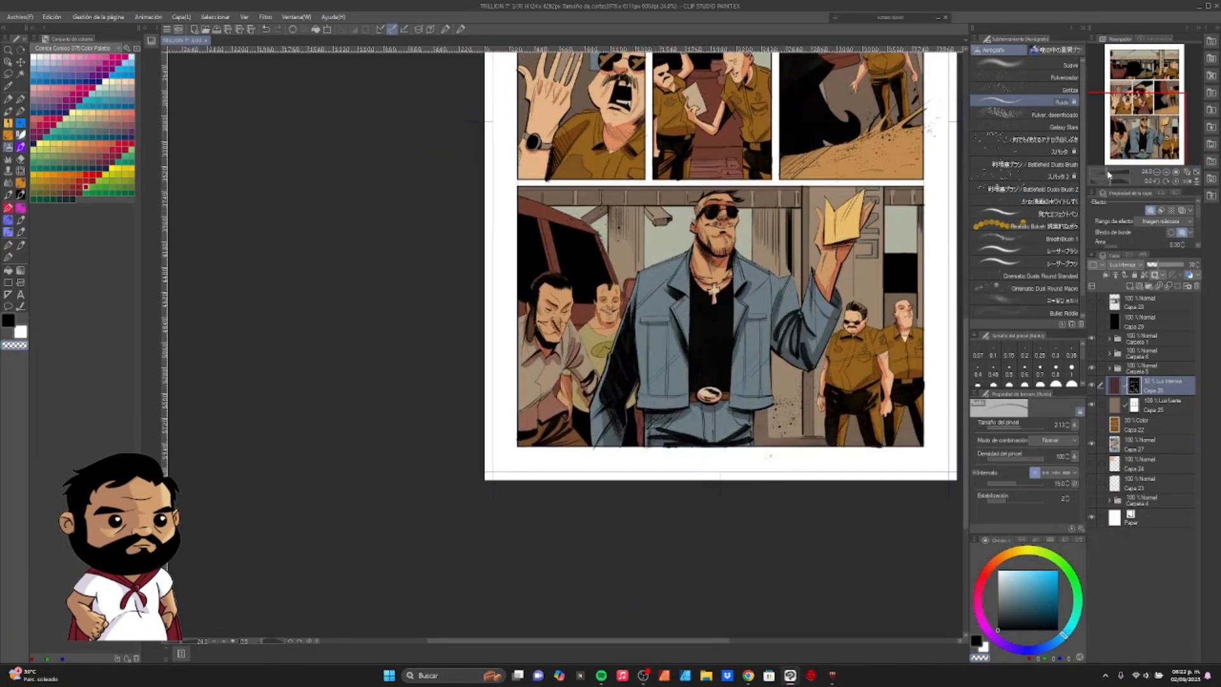
drag(1108, 173, 1111, 173)
drag(723, 383, 764, 273)
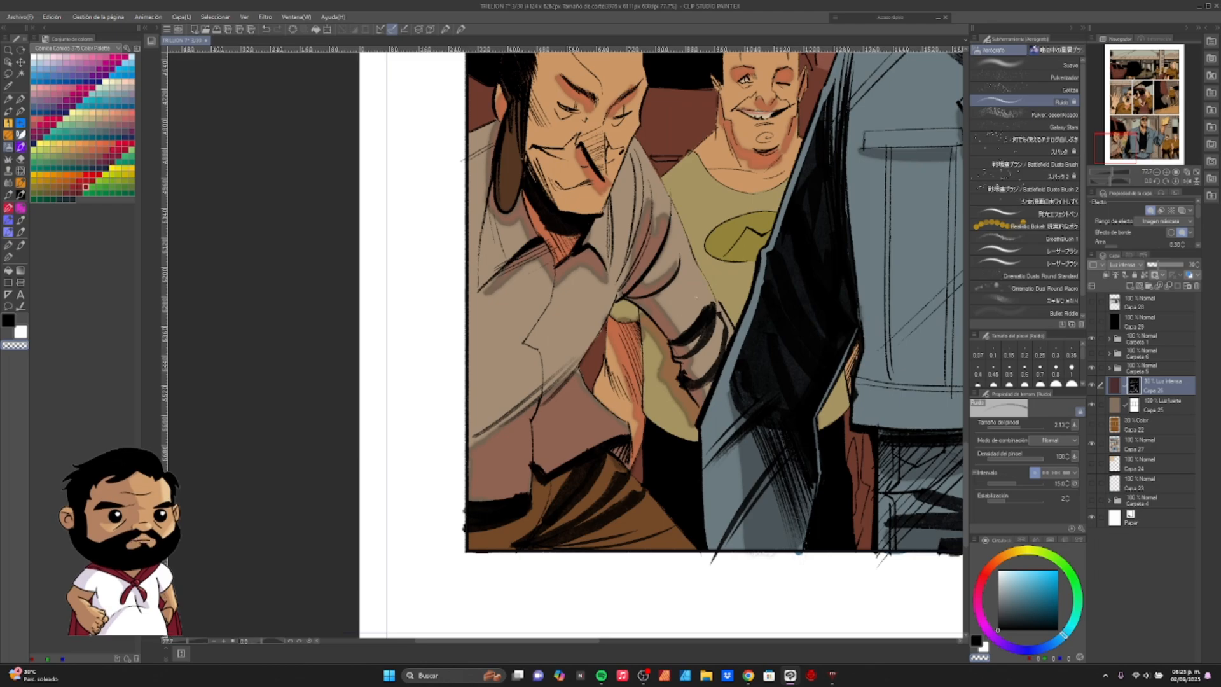
drag(696, 296, 547, 421)
drag(711, 322, 552, 353)
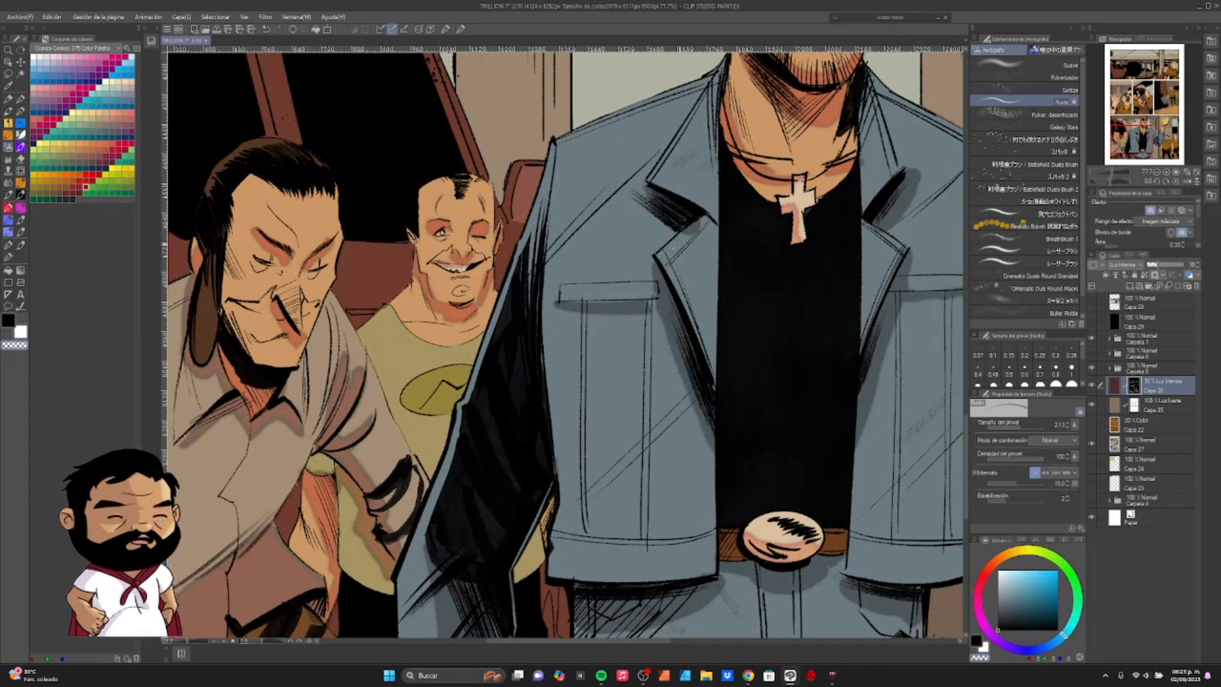
key(ctrl+0)
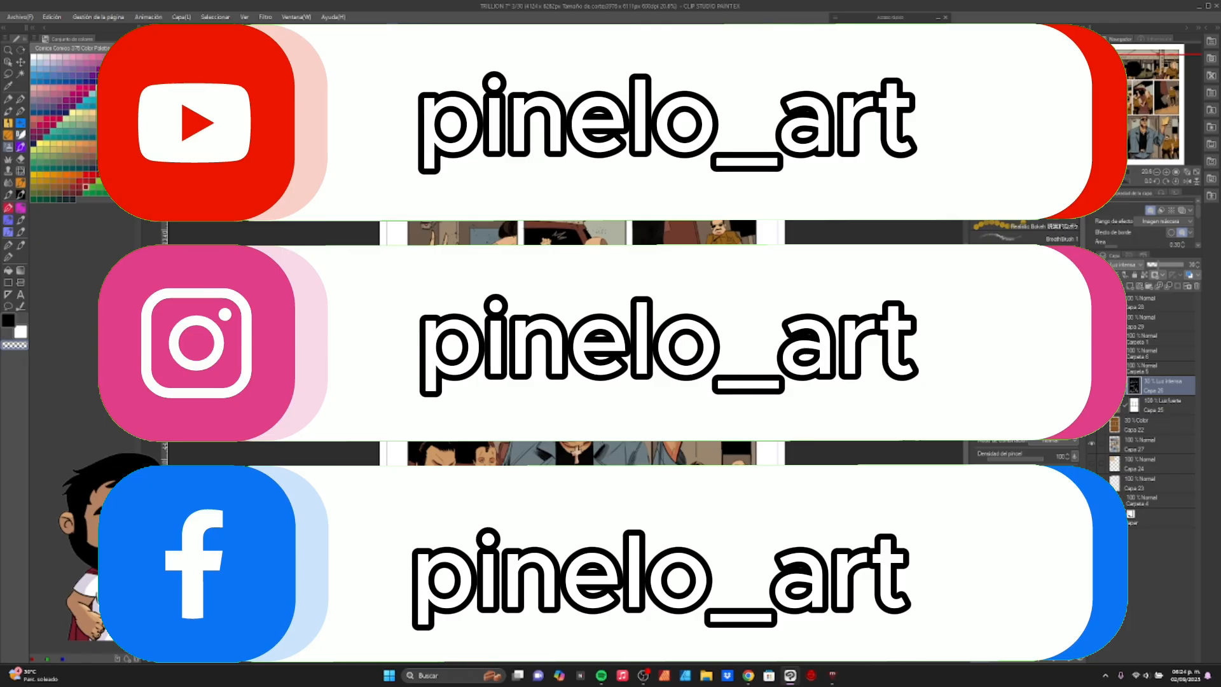
scroll(724, 573, down, 1)
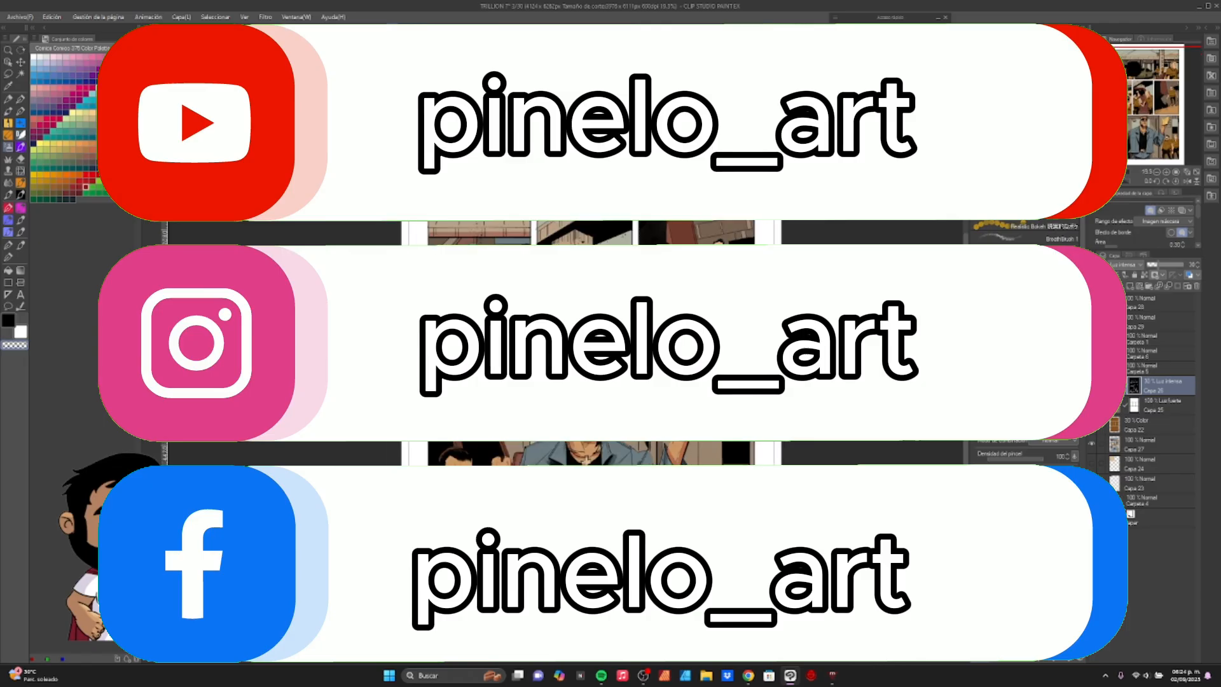